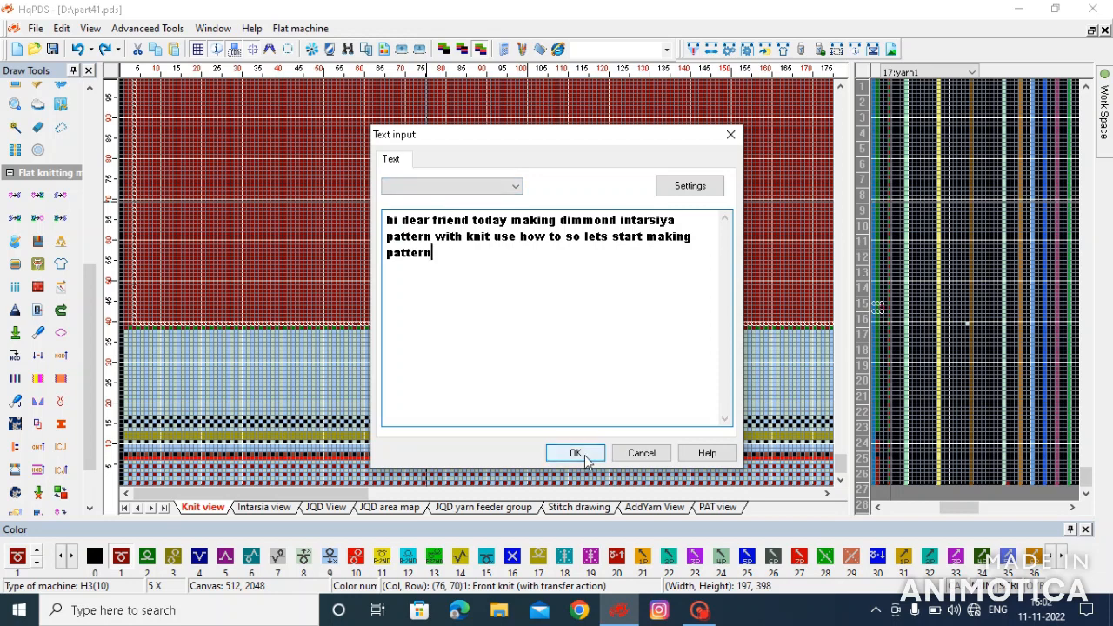
- Cancel the open text input without placing the message on the canvas
click(643, 456)
click(38, 310)
click(668, 329)
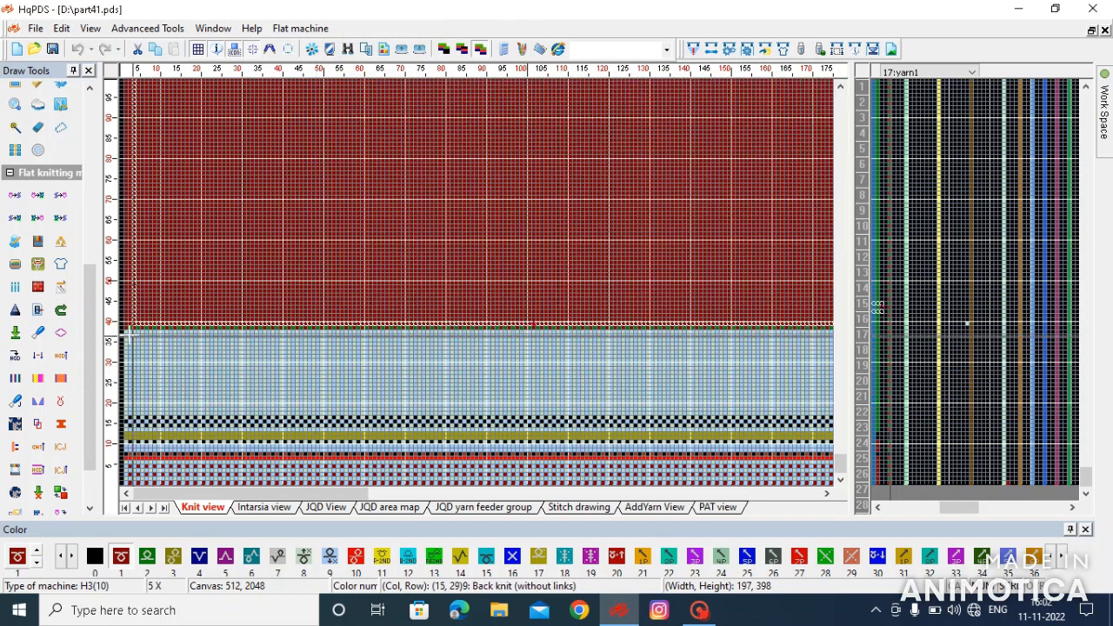
- Select the red body area in the Knit view, 198 columns by 400 rows, and copy it to the Intarsia view
drag(125, 323, 543, 264)
scroll(509, 140, down, 4)
scroll(276, 149, up, 4)
scroll(539, 261, up, 2)
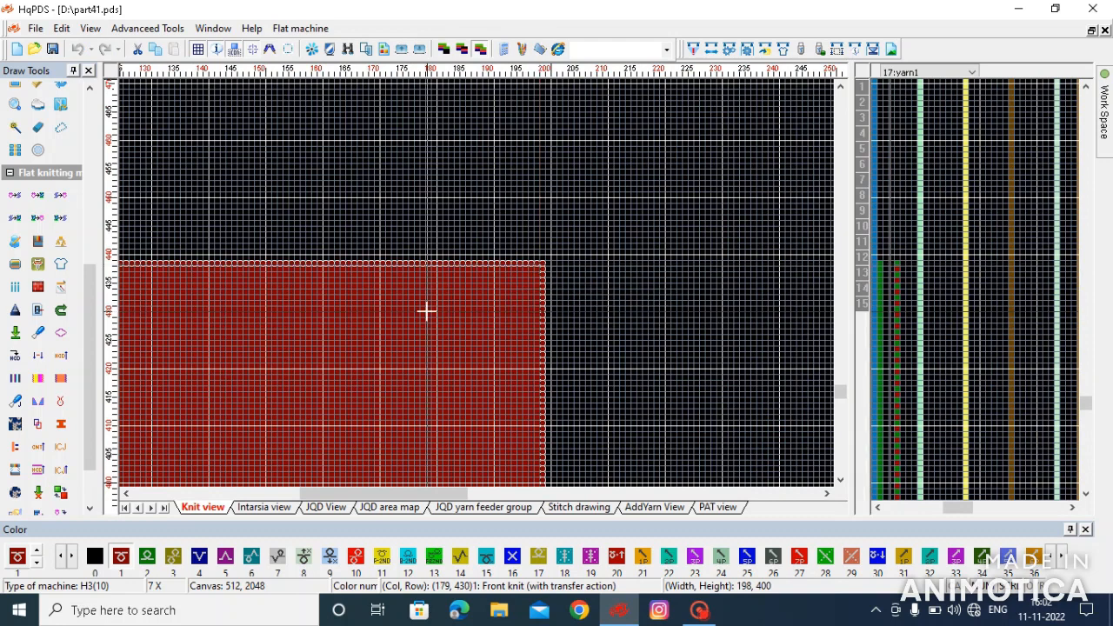
right_click(426, 311)
mouse_move(474, 438)
click(648, 478)
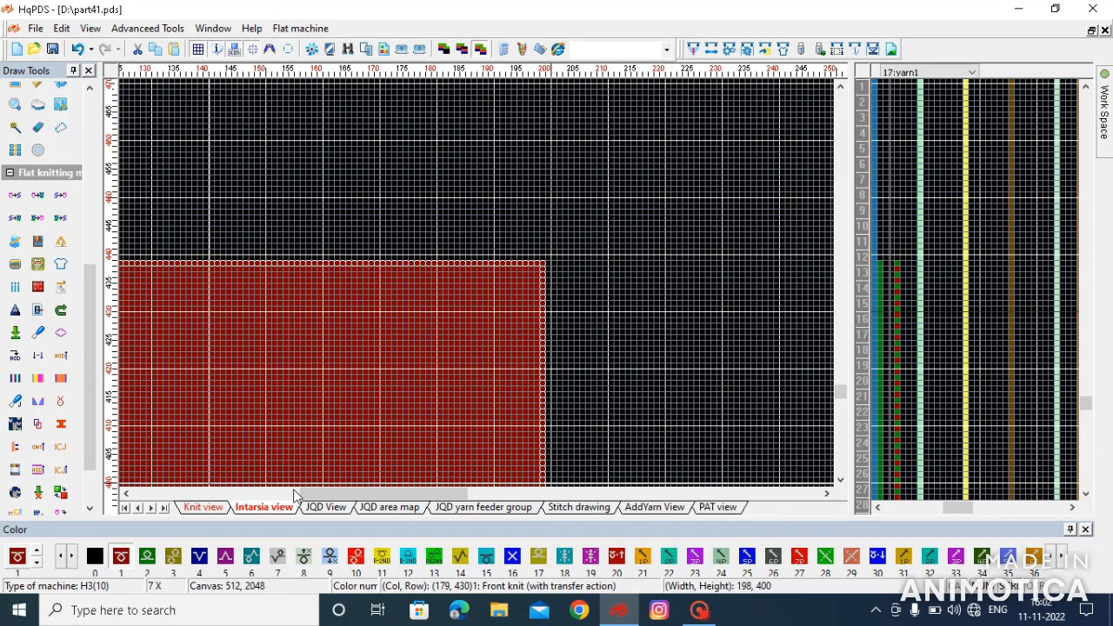
- Fill the copied body area in the Intarsia view with colour 2
scroll(475, 281, down, 4)
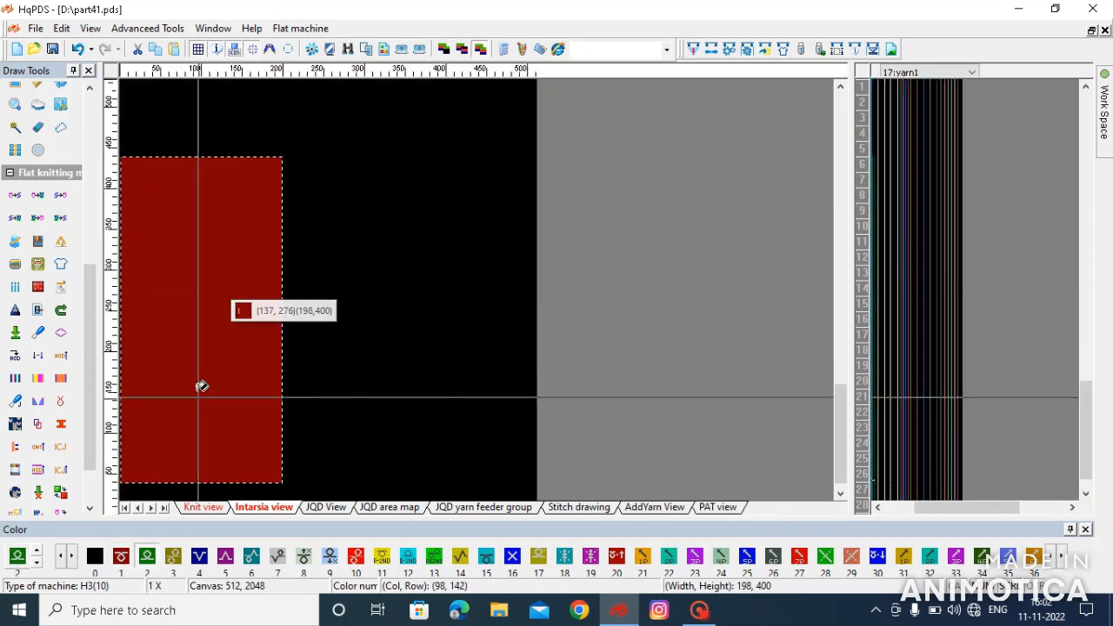
scroll(168, 458, up, 4)
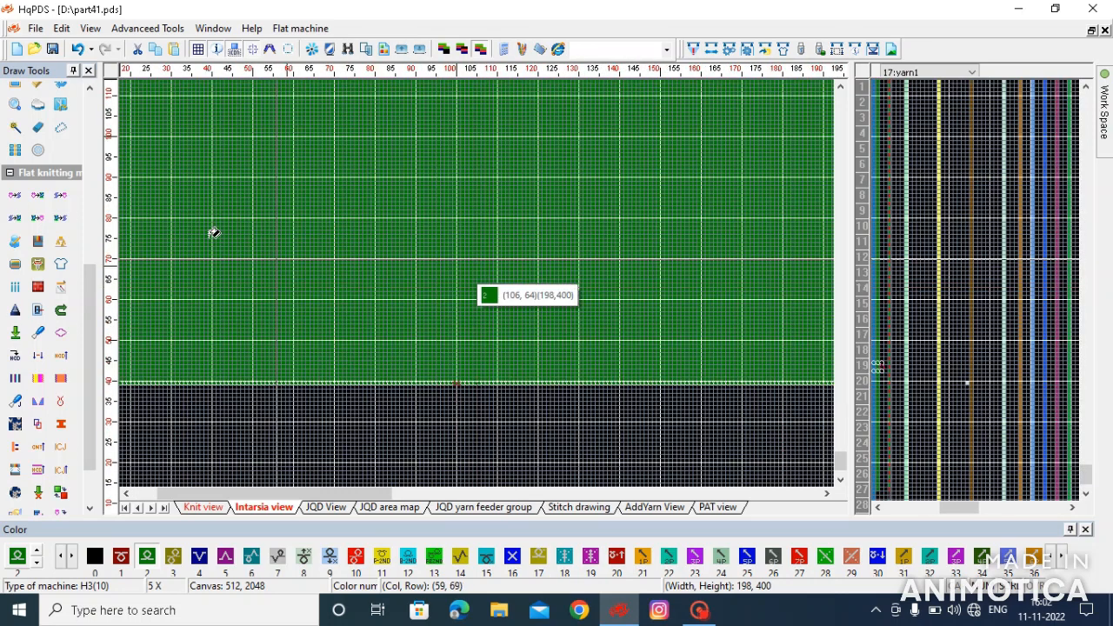
scroll(51, 133, down, 1)
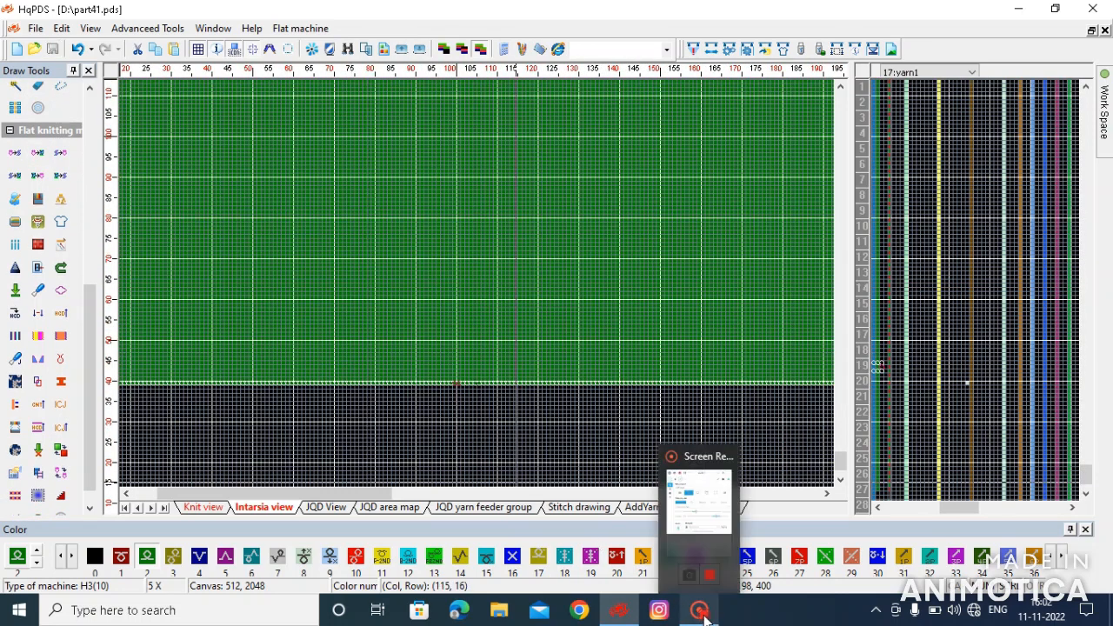
click(700, 610)
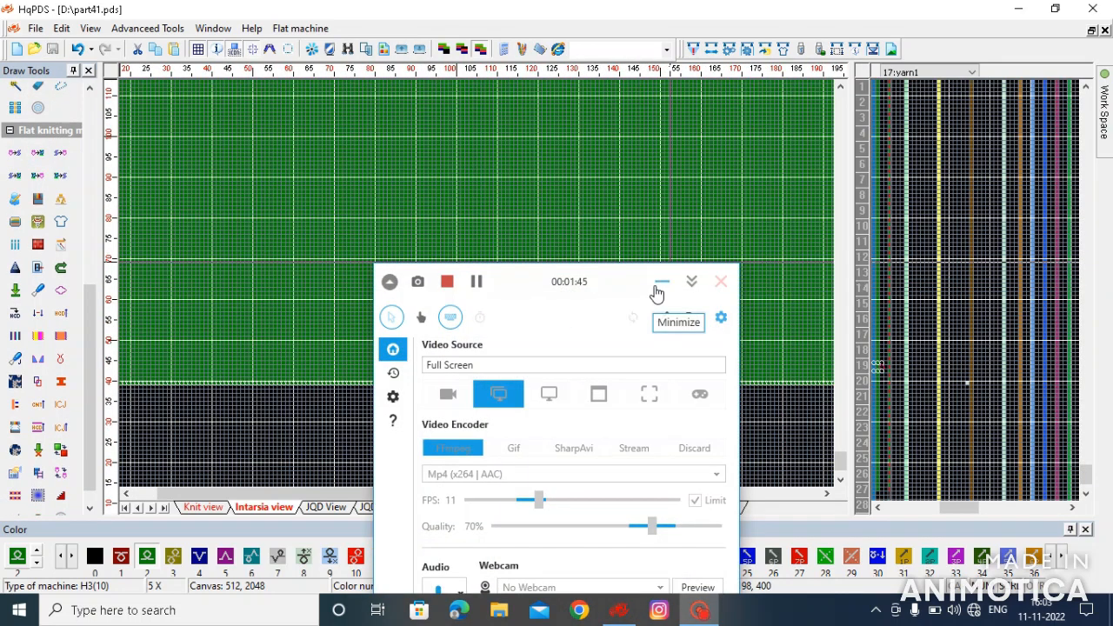
click(661, 284)
- Draw a solid diamond in colour 3, about 30 columns wide, centred on column 100 at the lower edge of the body area
scroll(35, 174, up, 9)
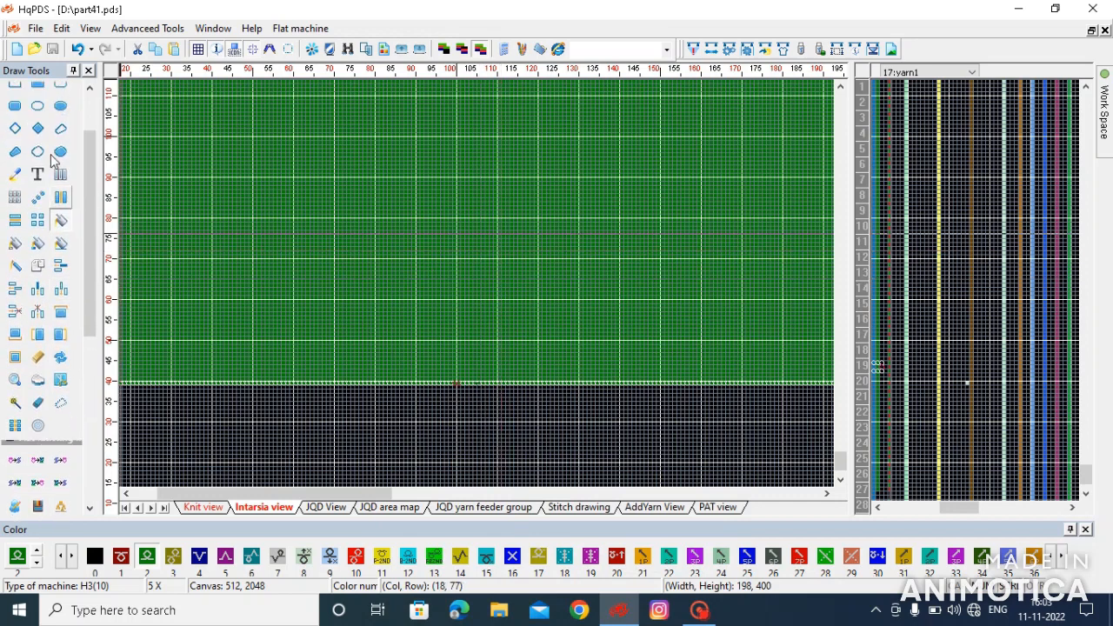
click(38, 177)
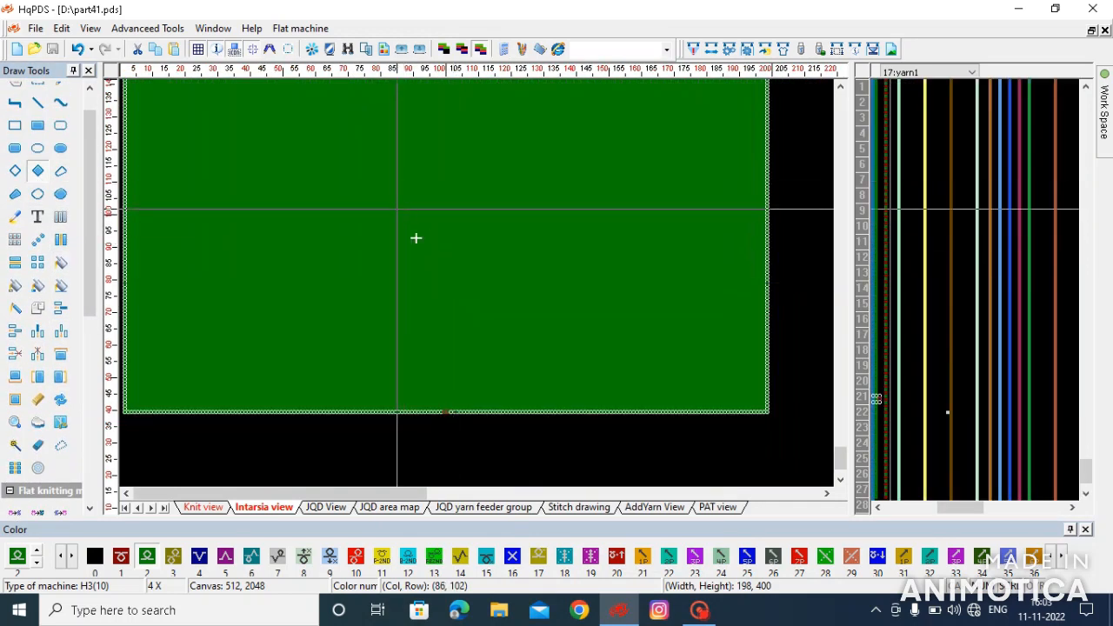
drag(397, 203, 491, 408)
scroll(478, 283, up, 3)
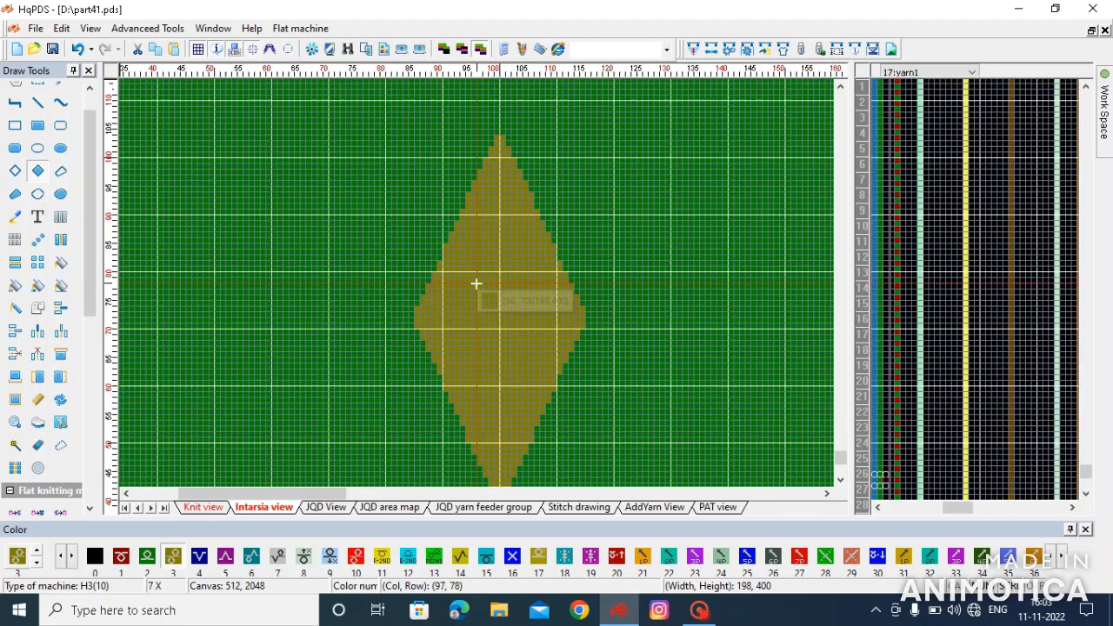
scroll(477, 284, up, 1)
- Draw a trial diagonal line, solid style with brush 1, beside the diamond's upper part and undo it
double_click(41, 103)
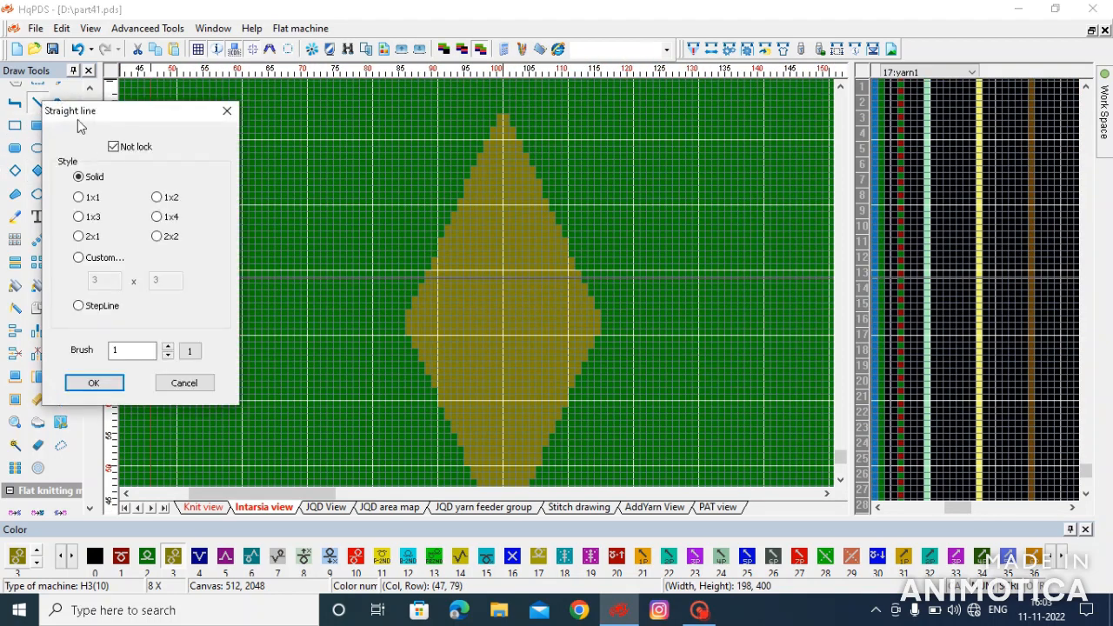
click(94, 383)
right_click(360, 148)
click(447, 158)
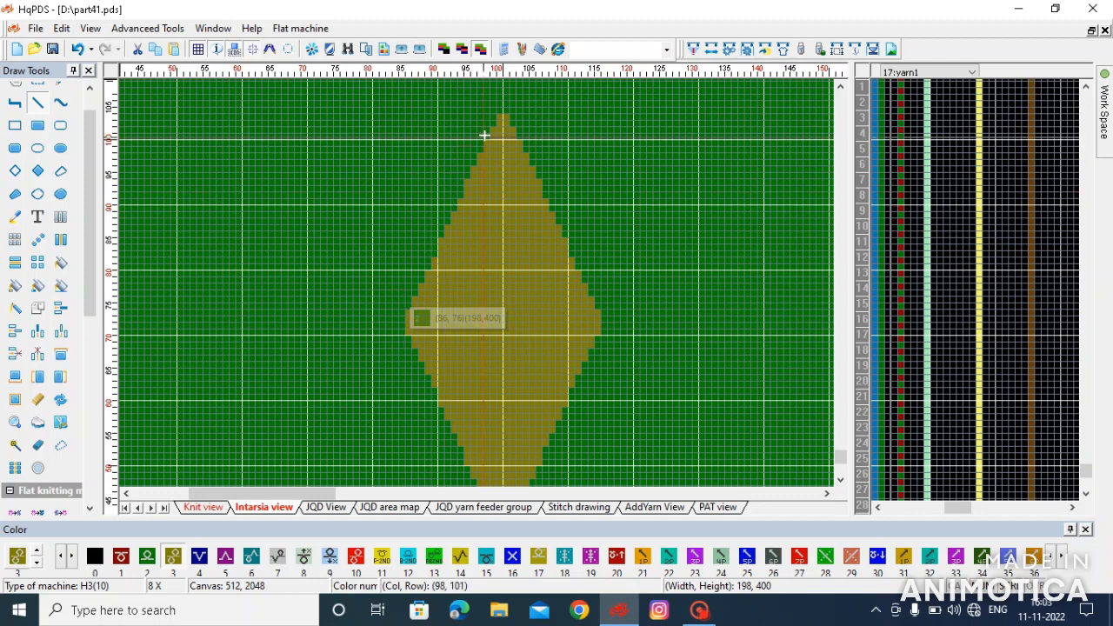
drag(375, 199, 371, 196)
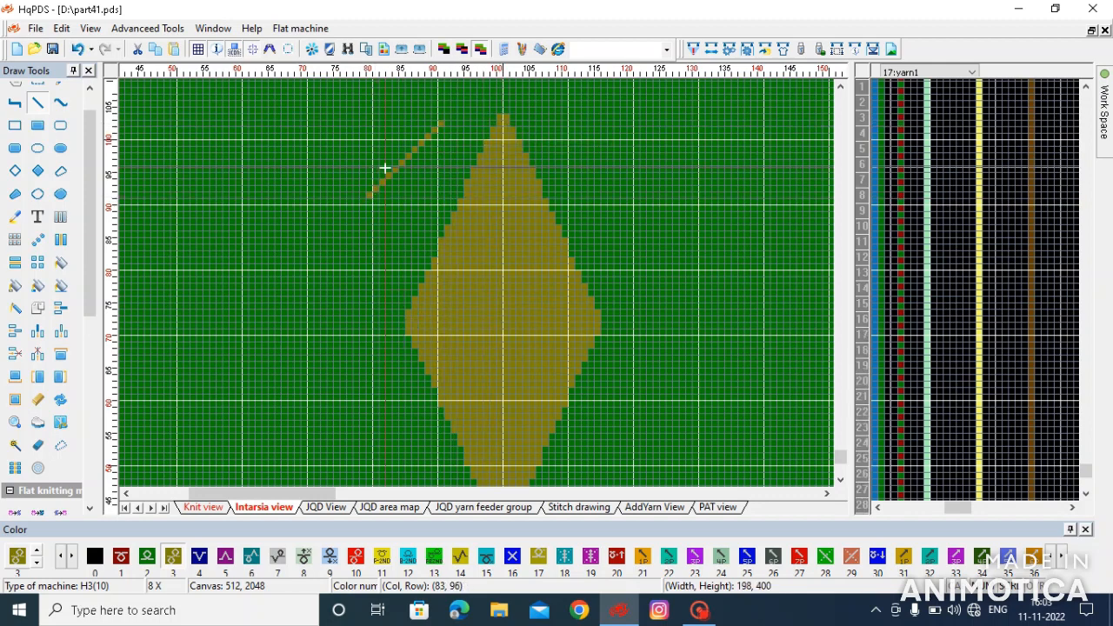
key(ctrl+z)
- Widen the diamond's middle rows to about 32 columns with straight lines in colour 3
mouse_move(405, 305)
mouse_down()
mouse_move(400, 323)
mouse_move(440, 438)
mouse_move(477, 283)
mouse_move(532, 381)
mouse_move(475, 284)
mouse_up()
scroll(445, 435, down, 1)
scroll(522, 353, up, 1)
drag(381, 110, 560, 112)
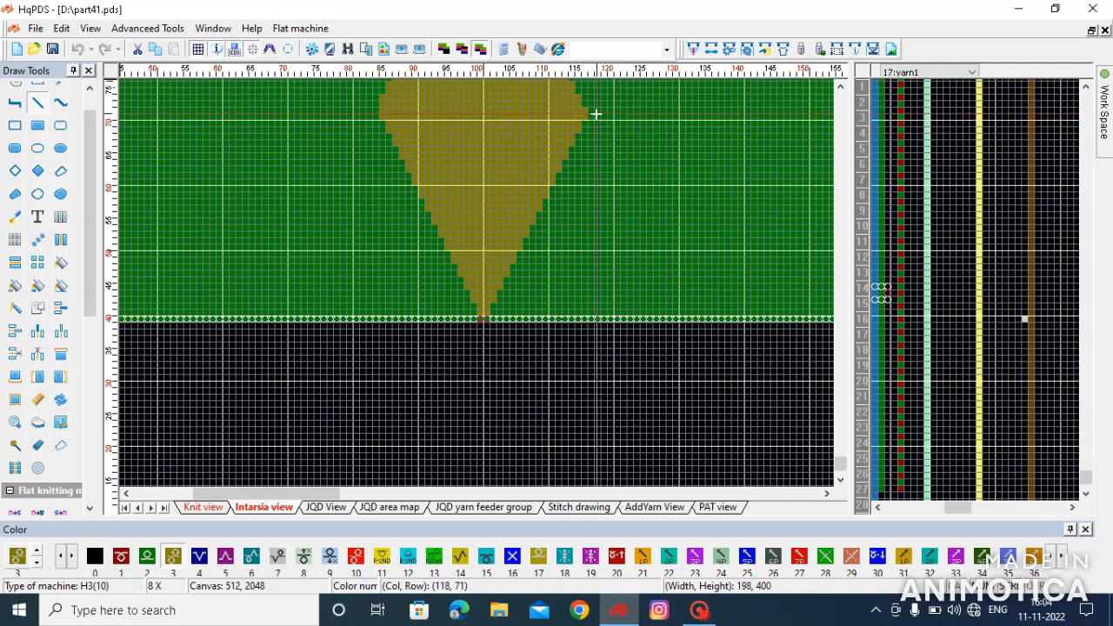
scroll(595, 115, up, 3)
drag(466, 271, 450, 129)
scroll(356, 124, up, 2)
scroll(478, 286, down, 4)
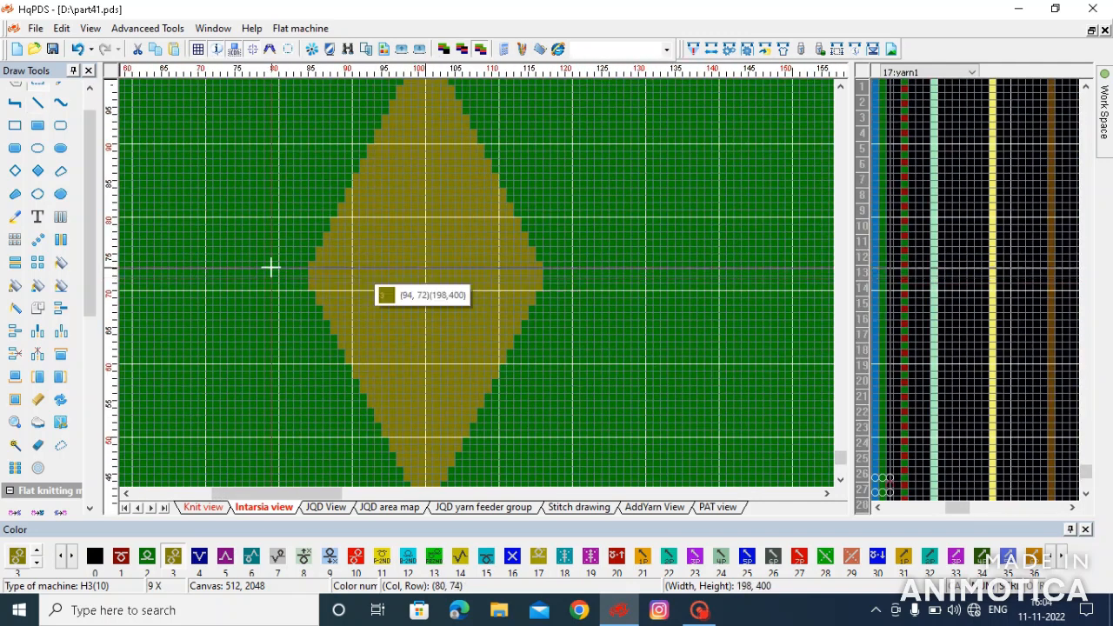
key(ctrl+v)
scroll(476, 280, down, 2)
key(Escape)
key(ctrl+z)
- Select the upper half of the diamond and move it down about two rows to narrow the blunt middle
drag(240, 229, 585, 382)
drag(459, 304, 459, 316)
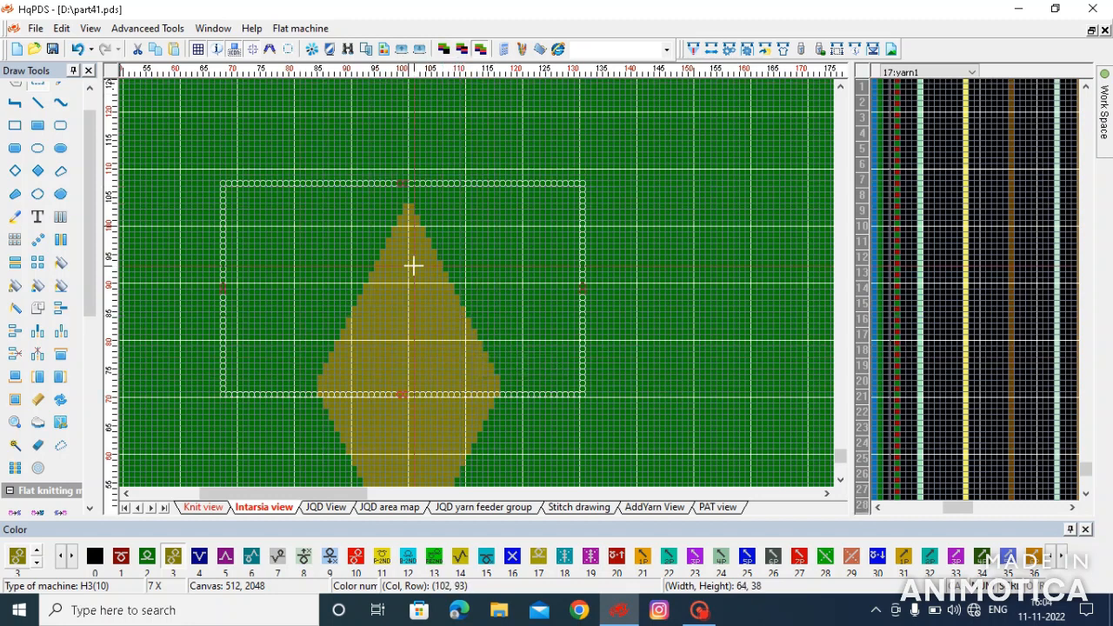
drag(233, 189, 549, 383)
drag(427, 284, 423, 288)
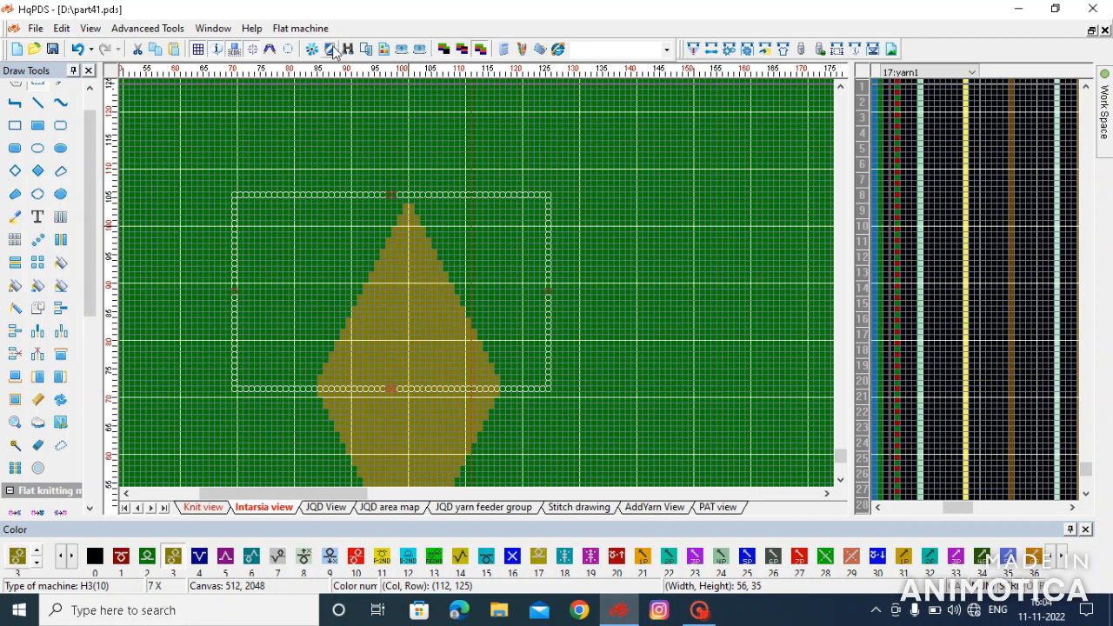
click(339, 50)
click(550, 302)
click(480, 302)
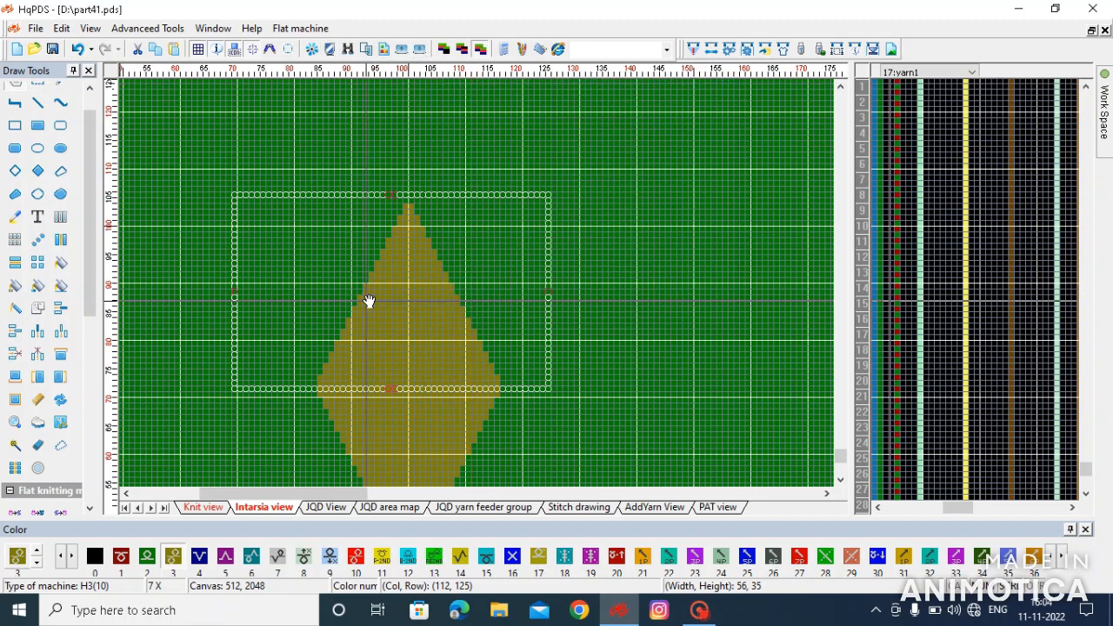
drag(376, 275, 376, 278)
drag(211, 390, 549, 115)
drag(469, 207, 470, 213)
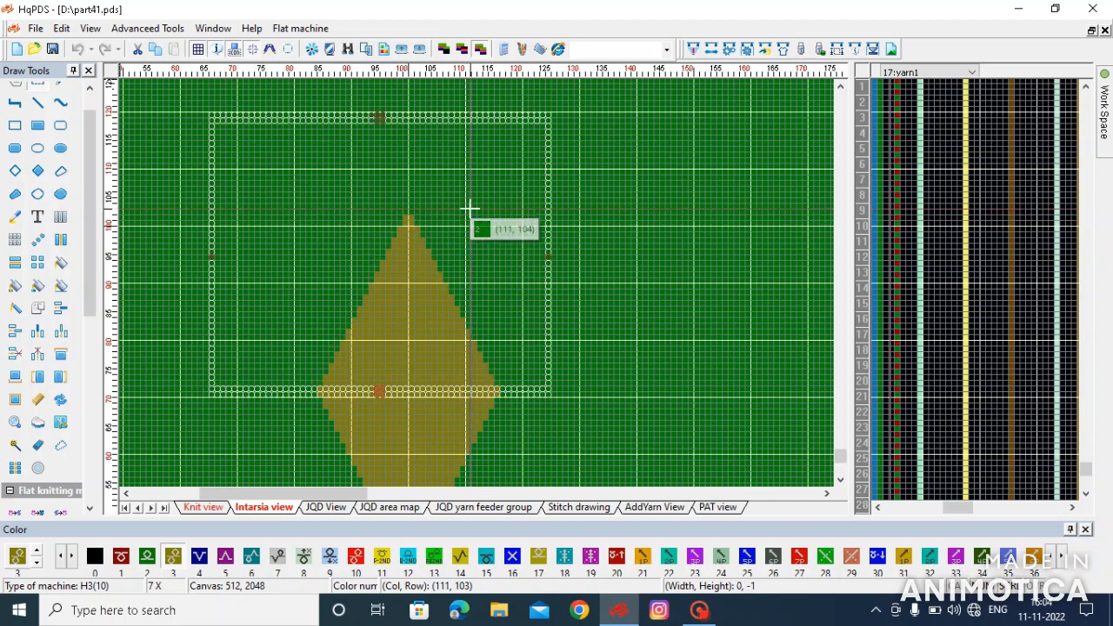
- Select the whole diamond and move it up one row from the lower edge of the green area
scroll(481, 287, down, 3)
scroll(440, 287, up, 3)
scroll(481, 287, down, 3)
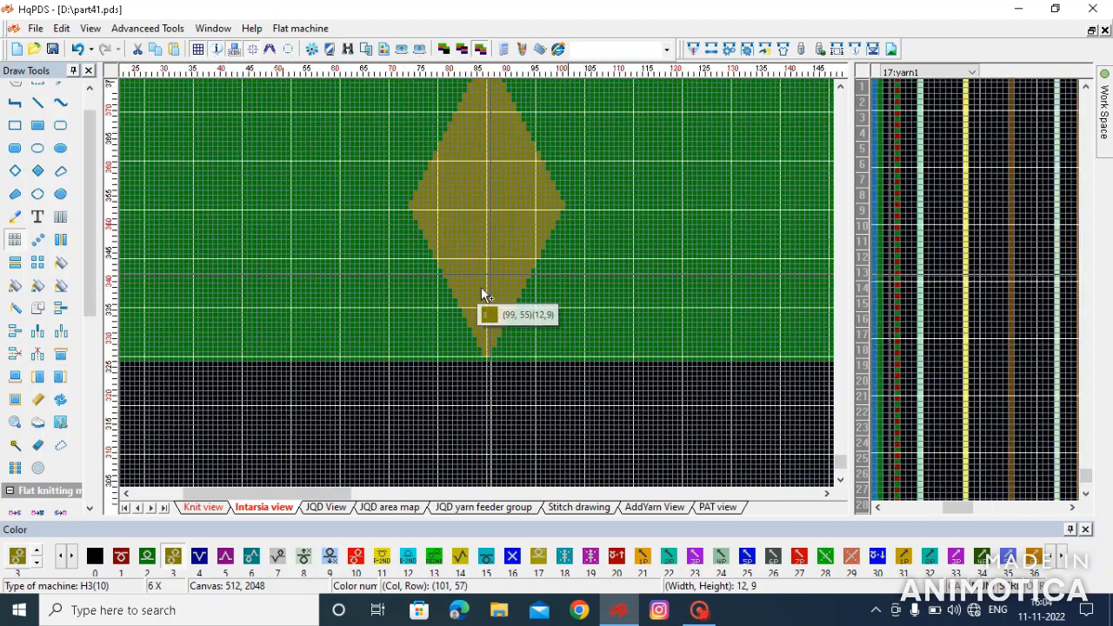
scroll(375, 418, up, 2)
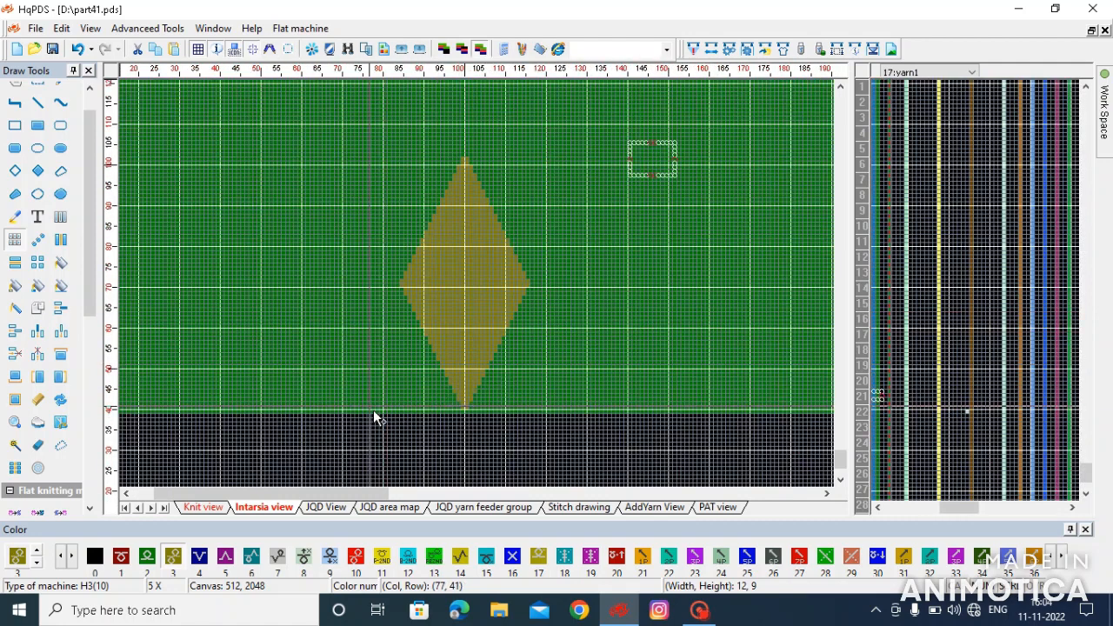
drag(370, 413, 546, 179)
drag(584, 142, 582, 127)
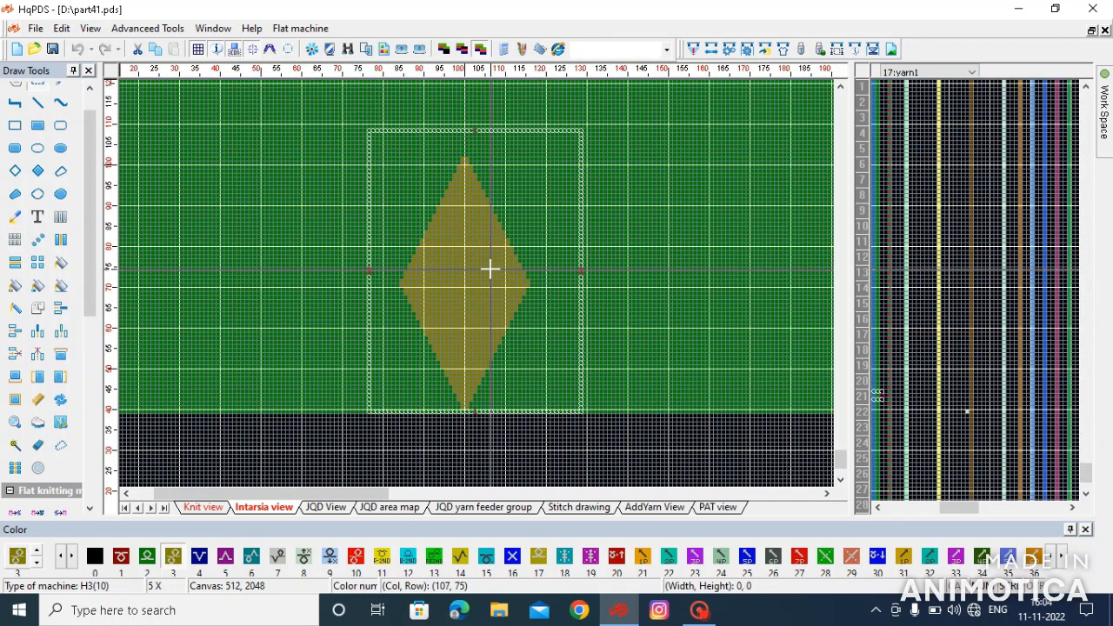
drag(220, 230, 245, 197)
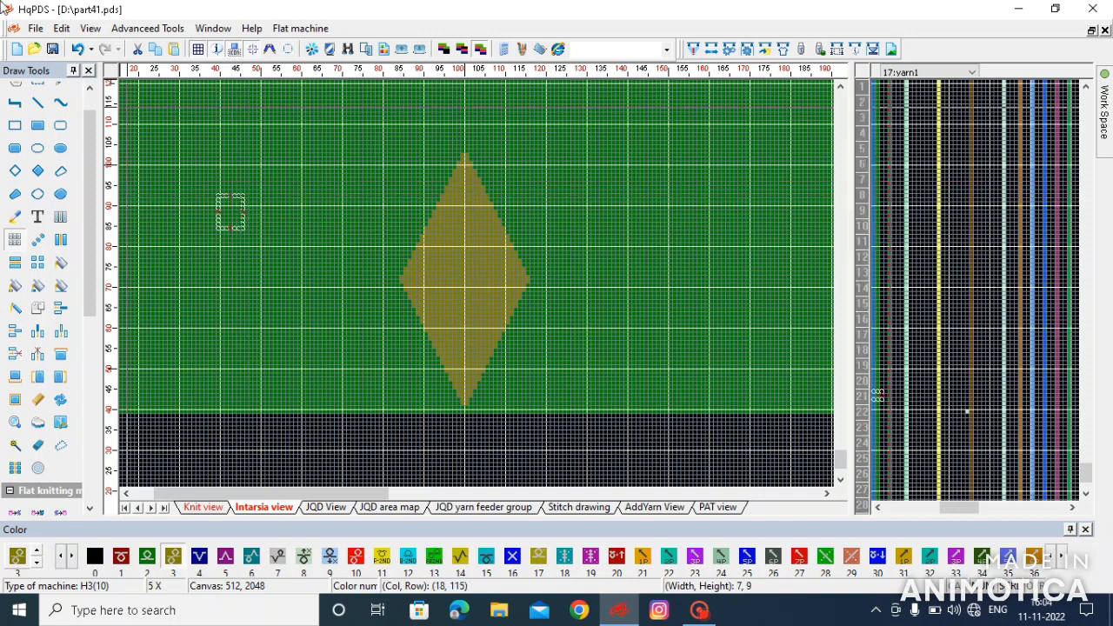
scroll(481, 291, up, 1)
scroll(481, 287, up, 1)
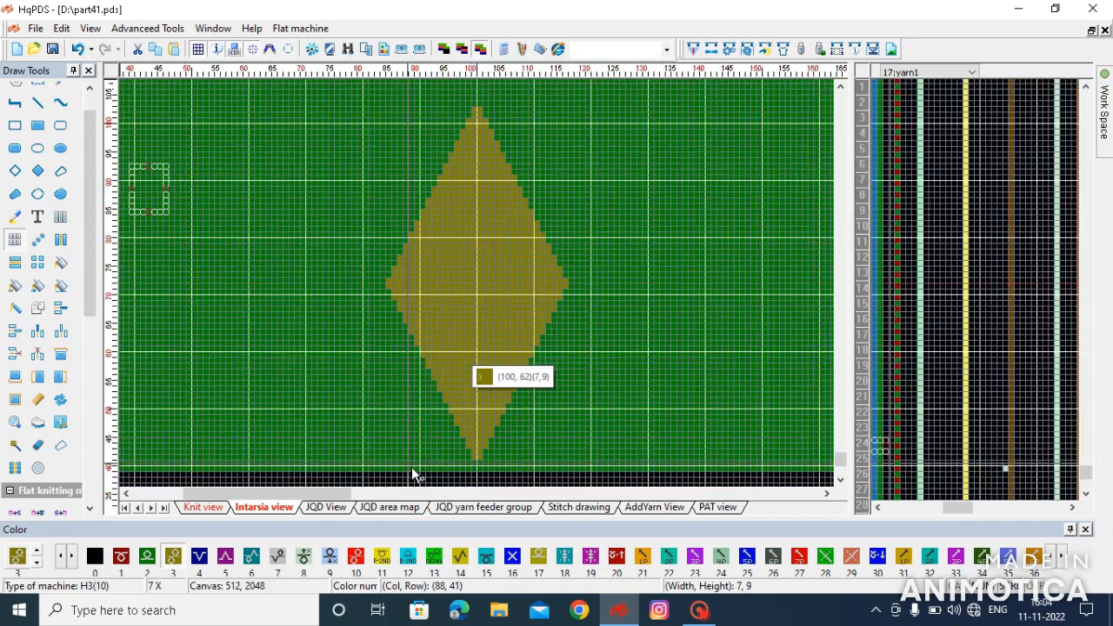
drag(394, 469, 483, 190)
scroll(601, 206, down, 1)
scroll(601, 227, down, 1)
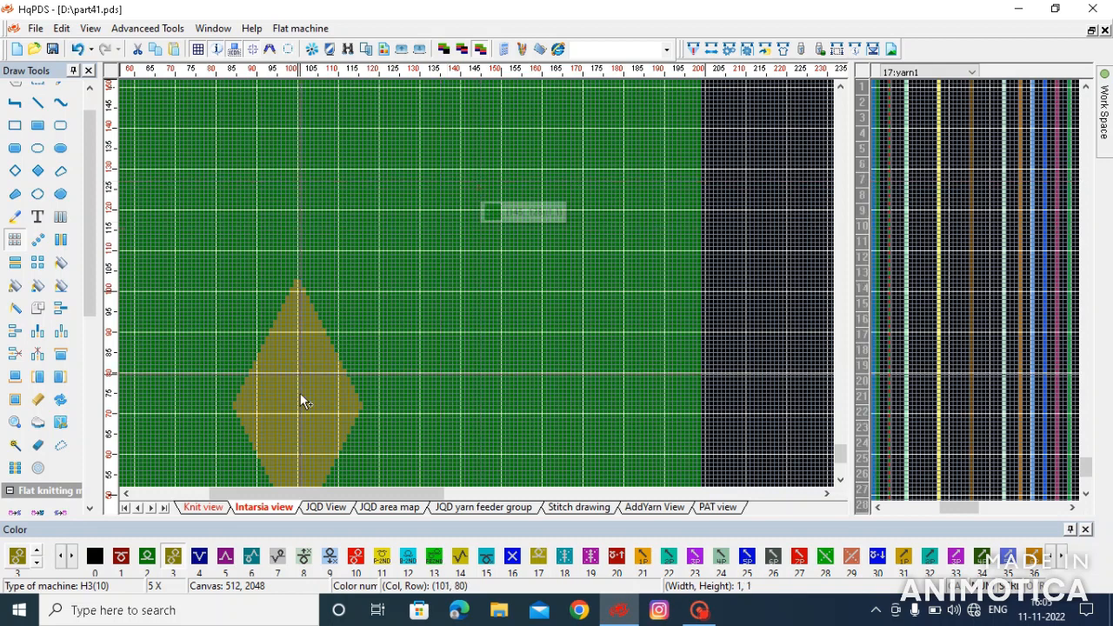
- Select a 58-column by 80-row unit containing the diamond and array it into a two-by-two group of diamonds
scroll(389, 287, down, 2)
drag(363, 316, 280, 366)
scroll(401, 288, up, 2)
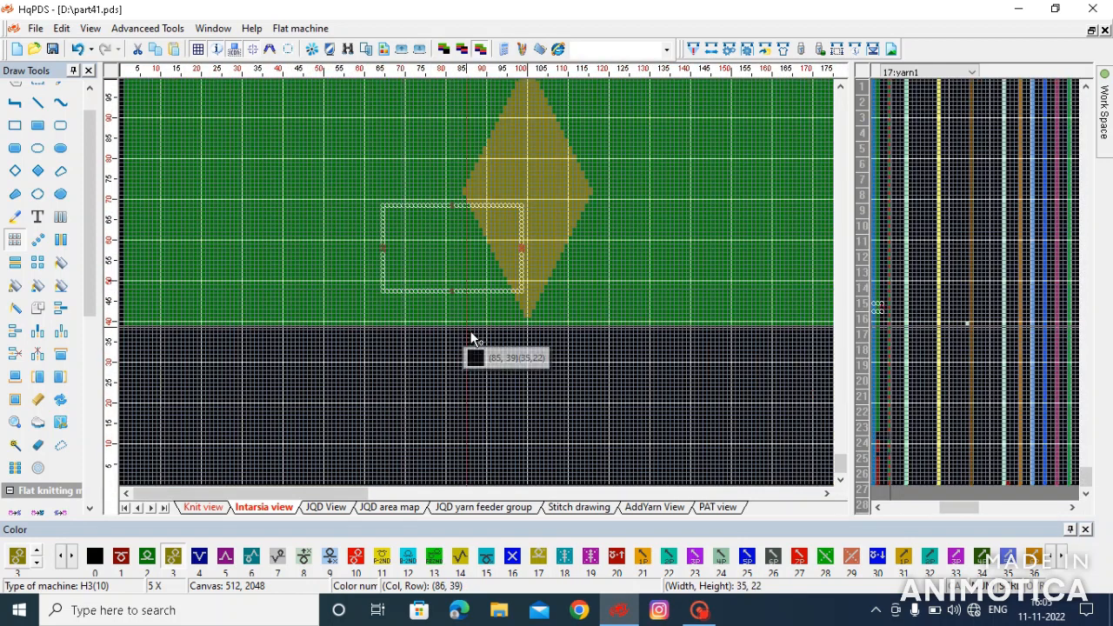
mouse_move(471, 333)
mouse_down()
mouse_move(601, 146)
mouse_move(415, 284)
mouse_move(470, 207)
mouse_up()
scroll(606, 136, down, 2)
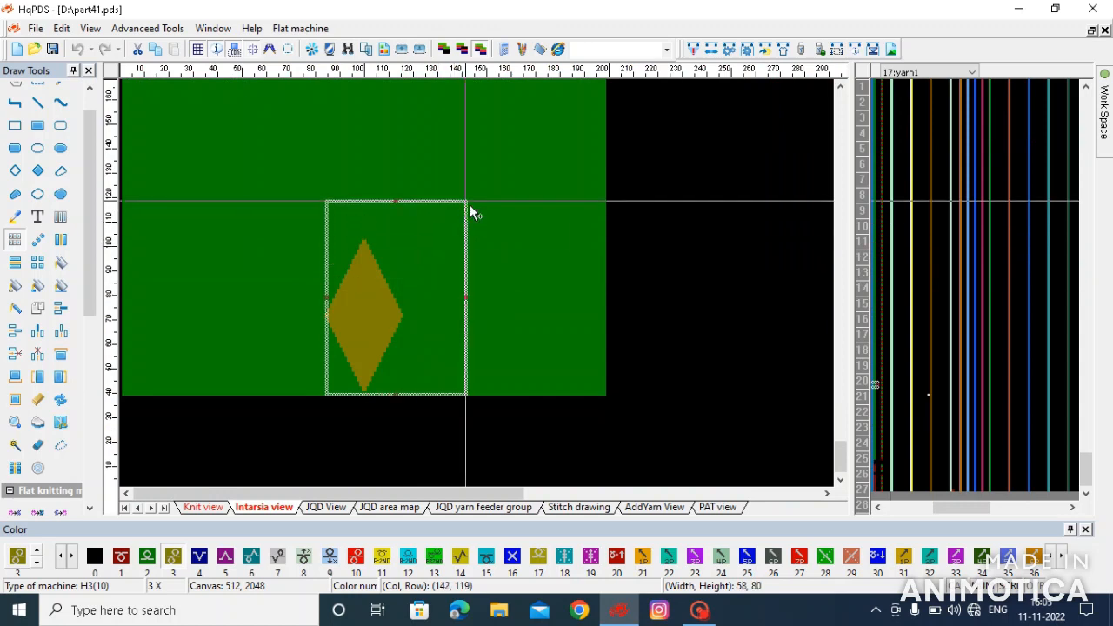
drag(417, 279, 527, 123)
scroll(527, 122, down, 1)
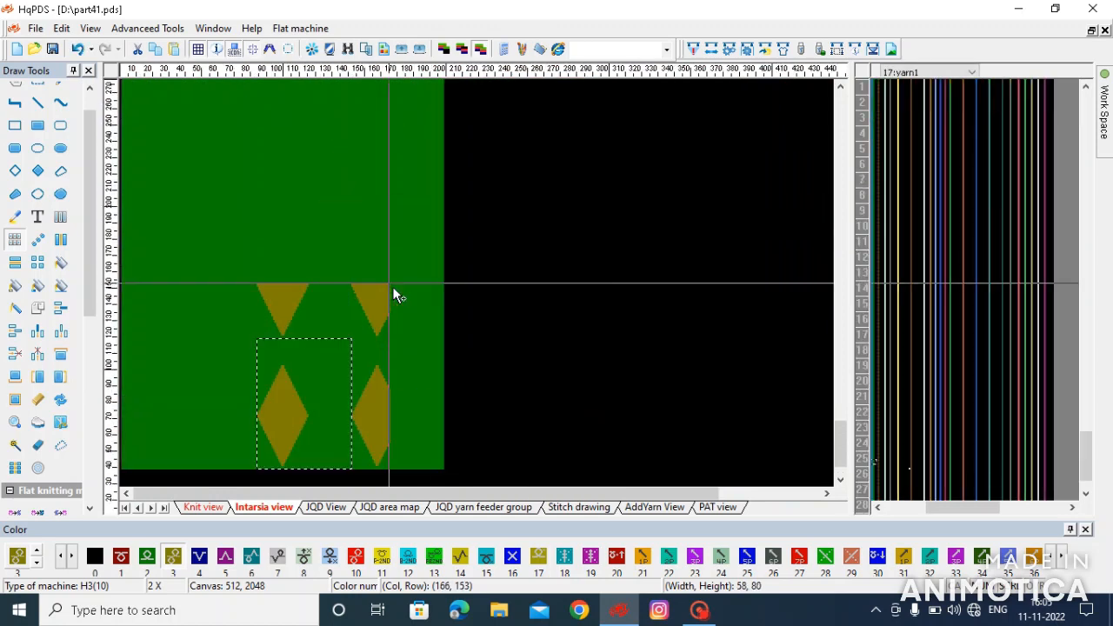
drag(318, 390, 409, 226)
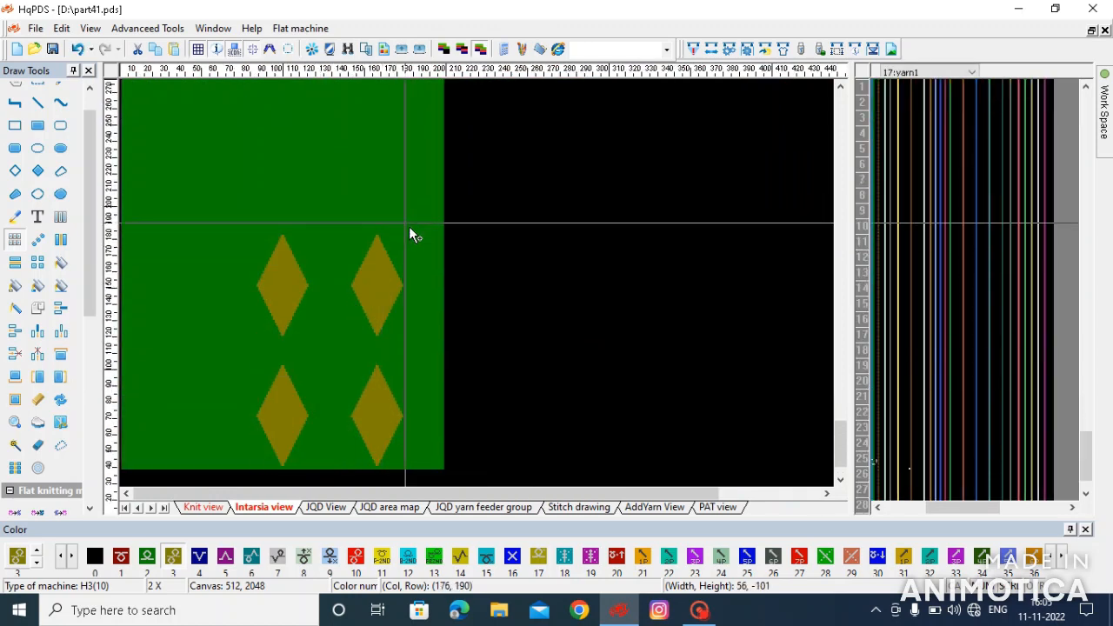
- Fill the lower-right and upper-left diamonds with colour 2 so they blend into the background
key(2)
key(f)
click(381, 413)
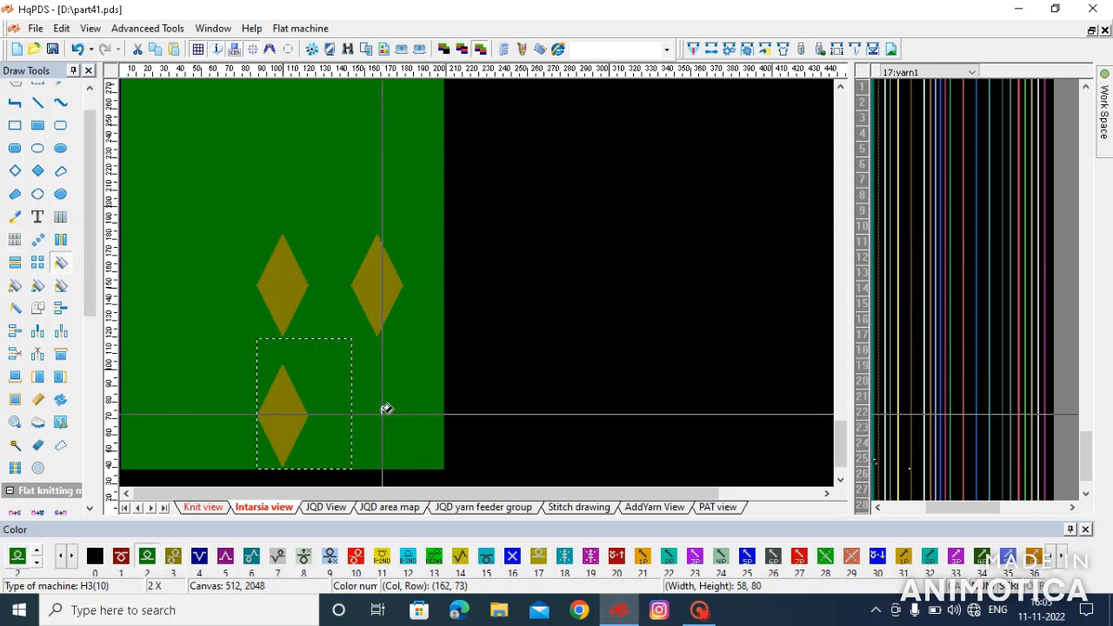
click(298, 290)
- Select a 74-column by 142-row area from the bottom diamond's centre to the upper diamond's outer edge and mirror-copy it to the opposite side
scroll(311, 455, up, 1)
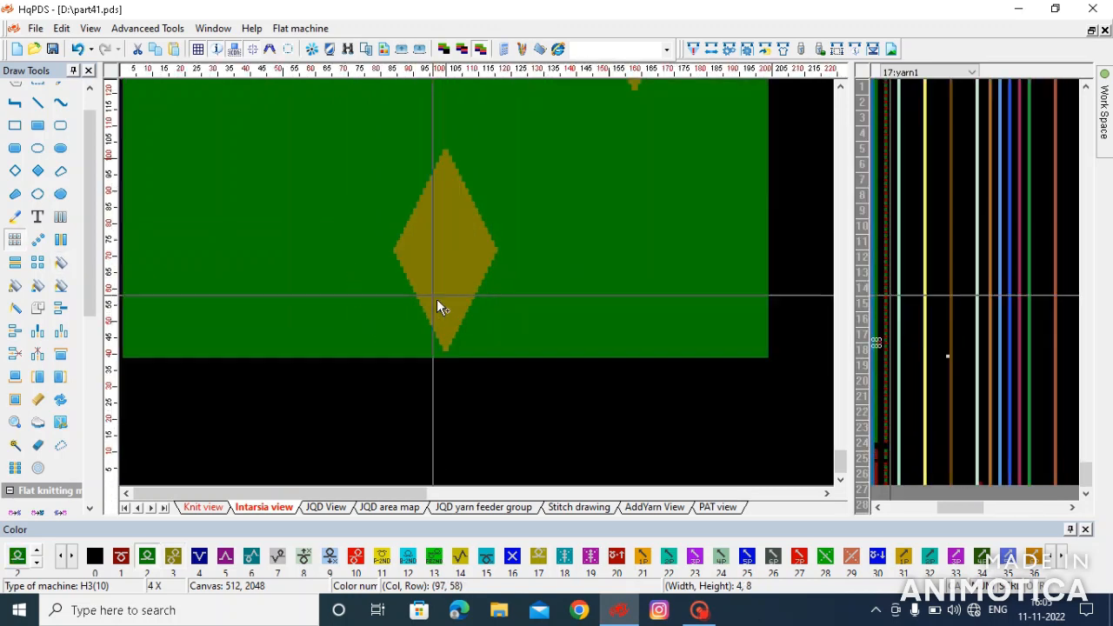
scroll(365, 261, down, 1)
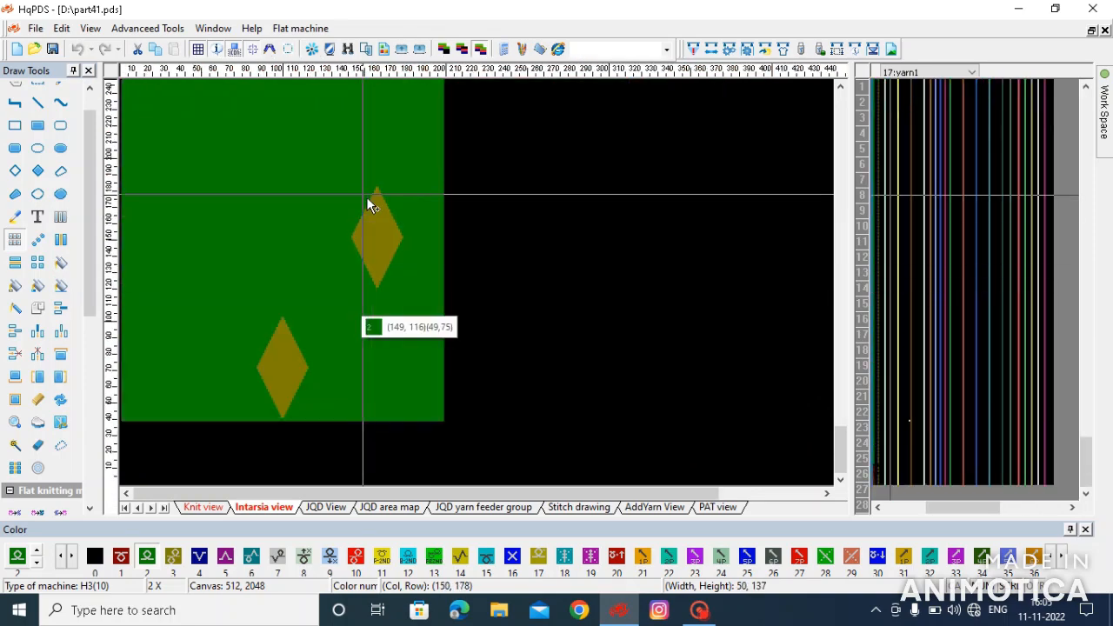
scroll(375, 211, up, 3)
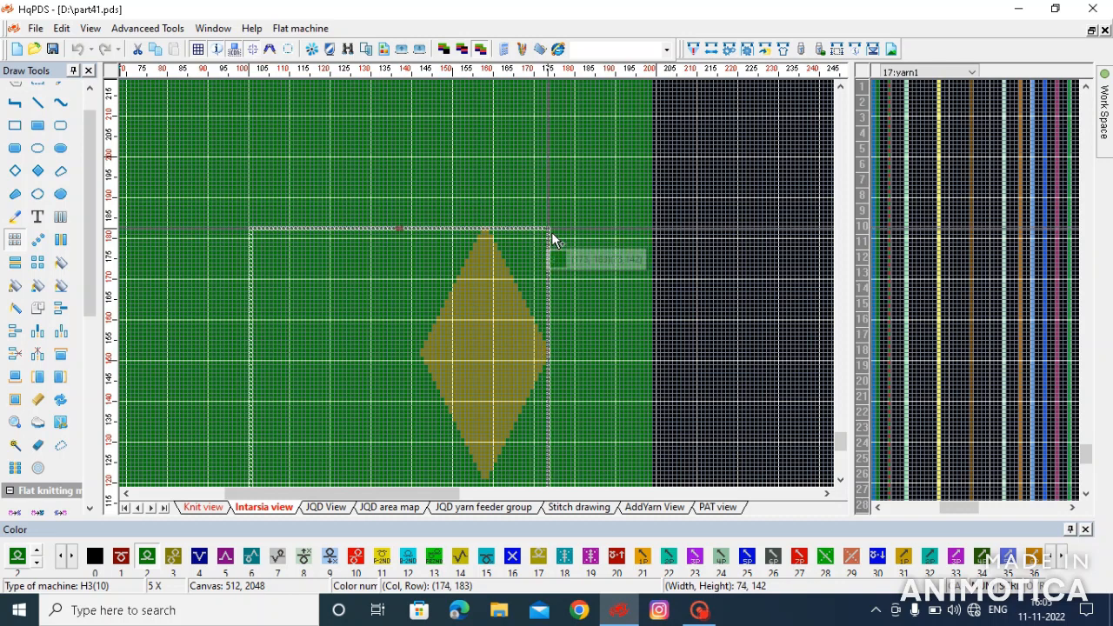
scroll(346, 393, down, 3)
scroll(407, 354, up, 1)
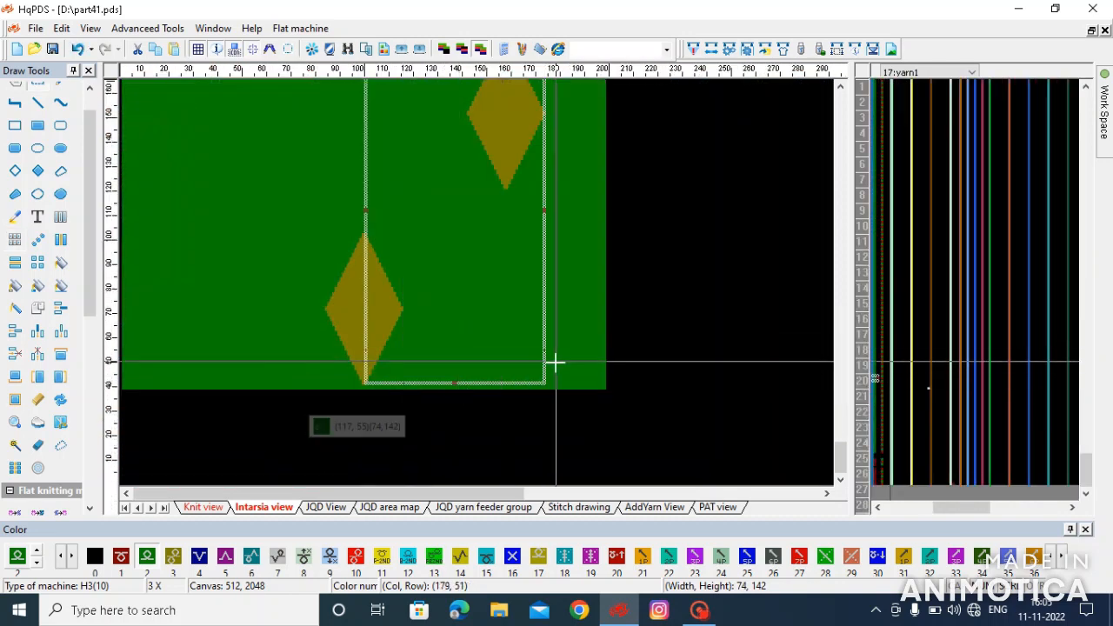
scroll(269, 325, up, 3)
right_click(580, 374)
click(585, 387)
click(61, 239)
scroll(475, 246, down, 4)
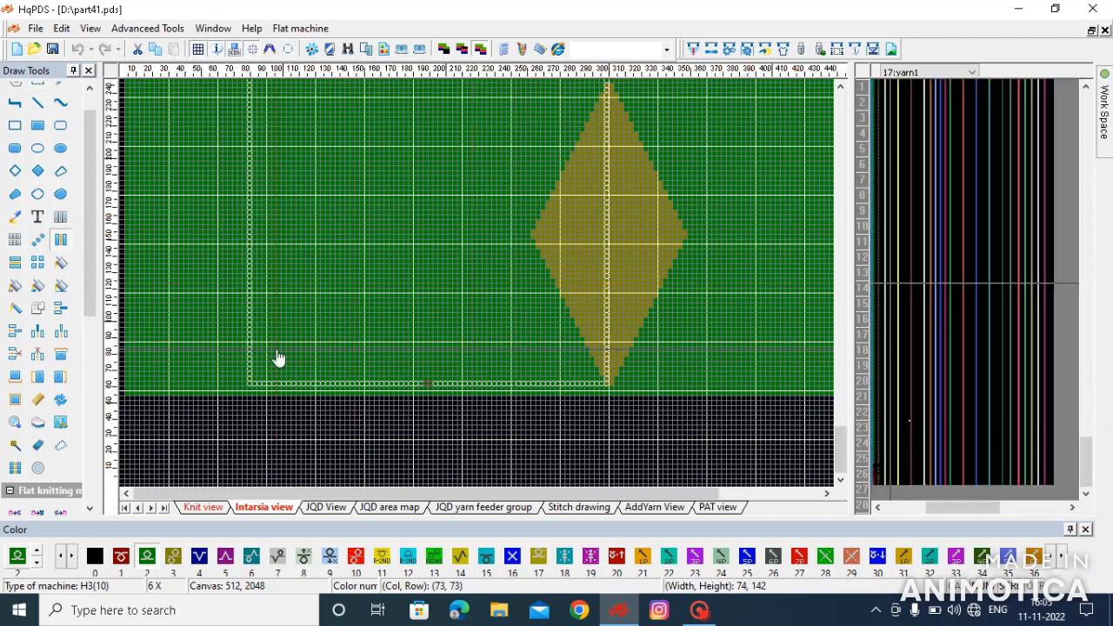
- Check the gap between the diamond rows and array the 159-column by 160-row diamond unit upward to fill the green panel
scroll(278, 358, down, 4)
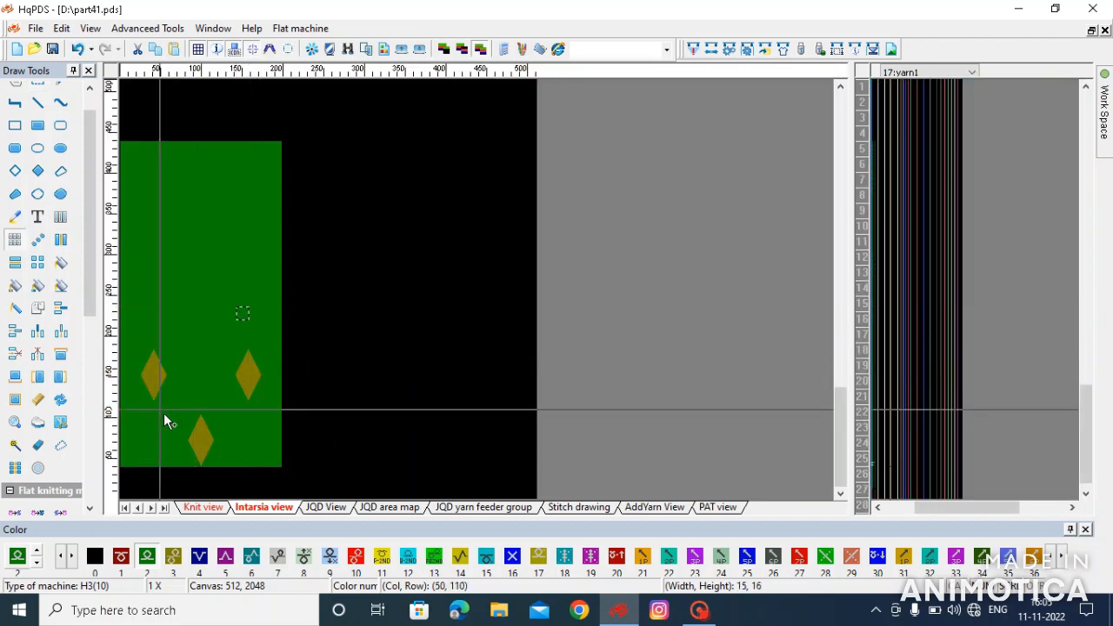
scroll(162, 414, up, 3)
drag(261, 134, 450, 187)
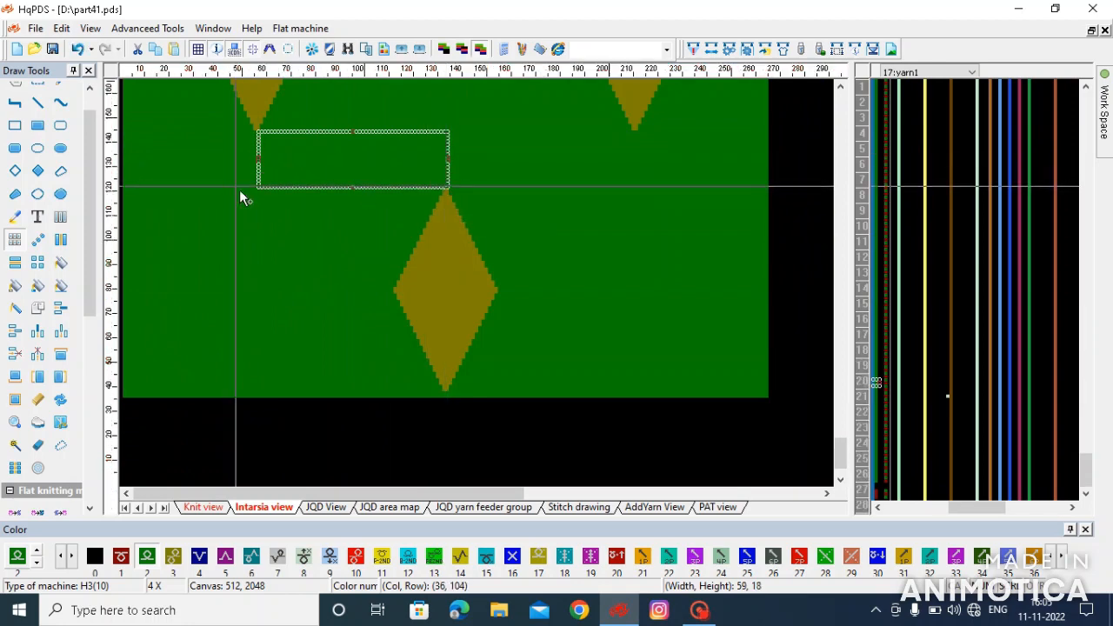
scroll(181, 318, down, 2)
scroll(207, 291, up, 1)
scroll(261, 296, up, 2)
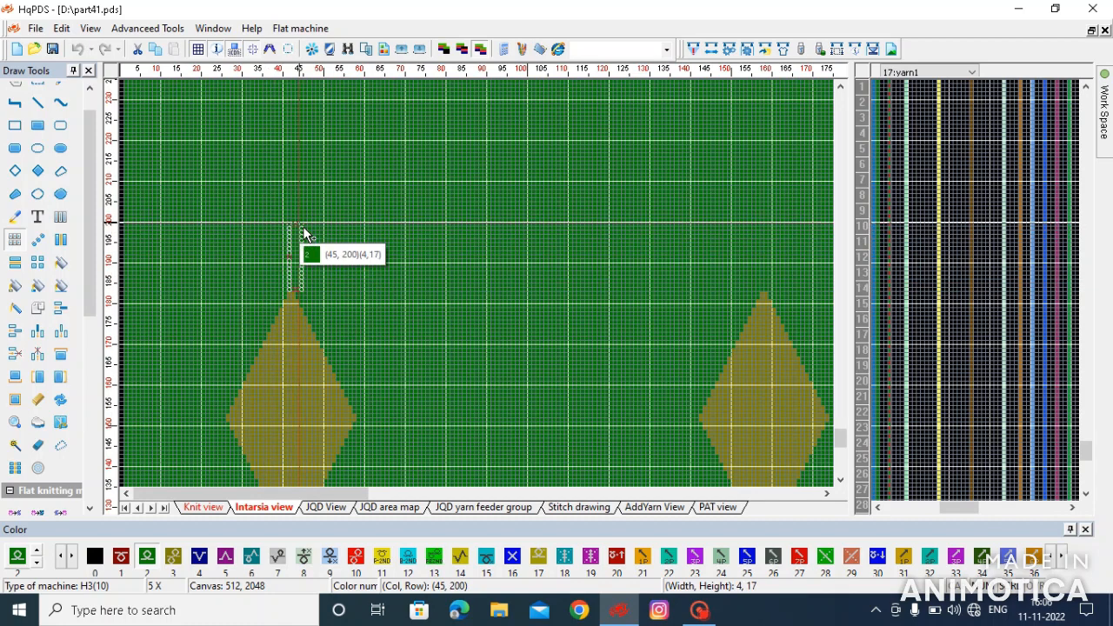
scroll(466, 437, down, 3)
drag(213, 222, 535, 389)
scroll(482, 312, up, 1)
scroll(390, 127, down, 2)
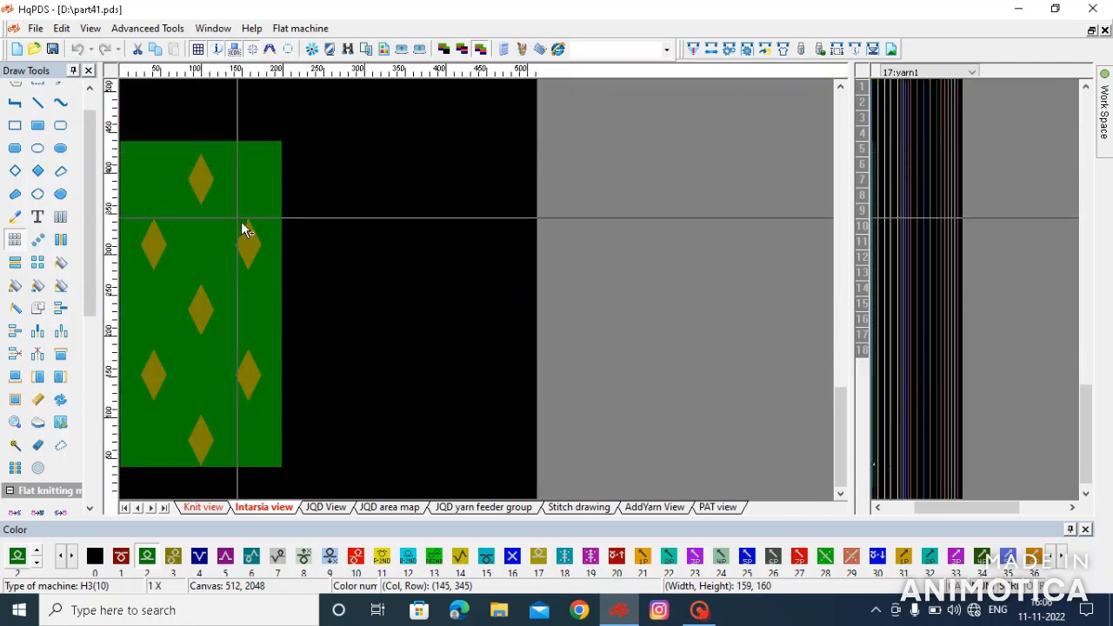
drag(376, 338, 342, 355)
- Choose colour 4 and draw horizontal lines joining the top and bottom tips of the lower pair of side diamonds
scroll(287, 382, up, 1)
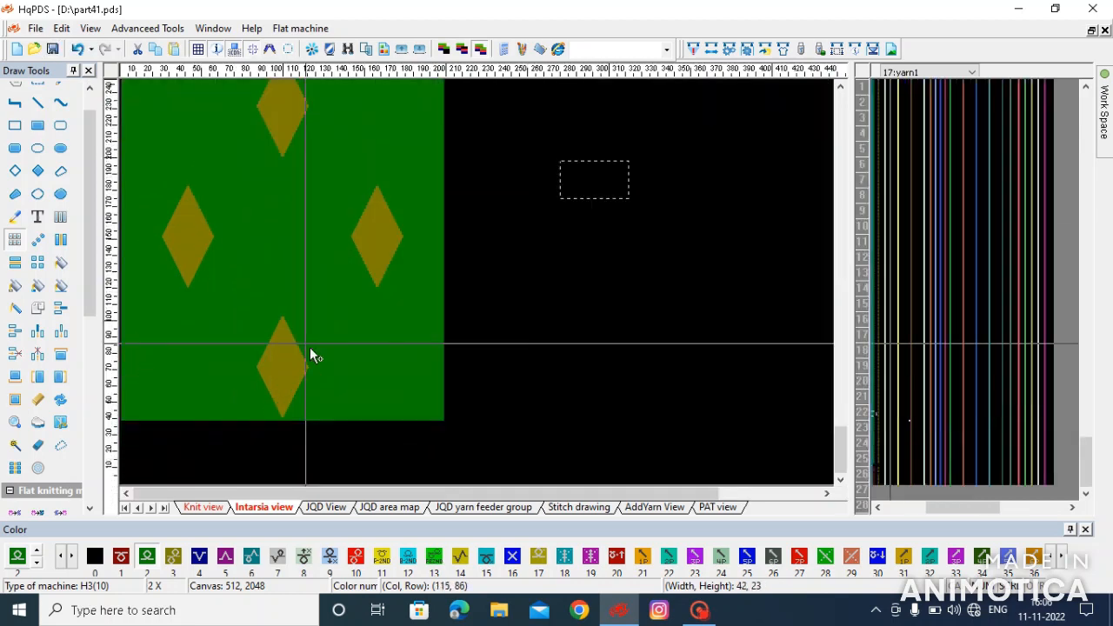
scroll(235, 261, down, 1)
scroll(156, 339, up, 1)
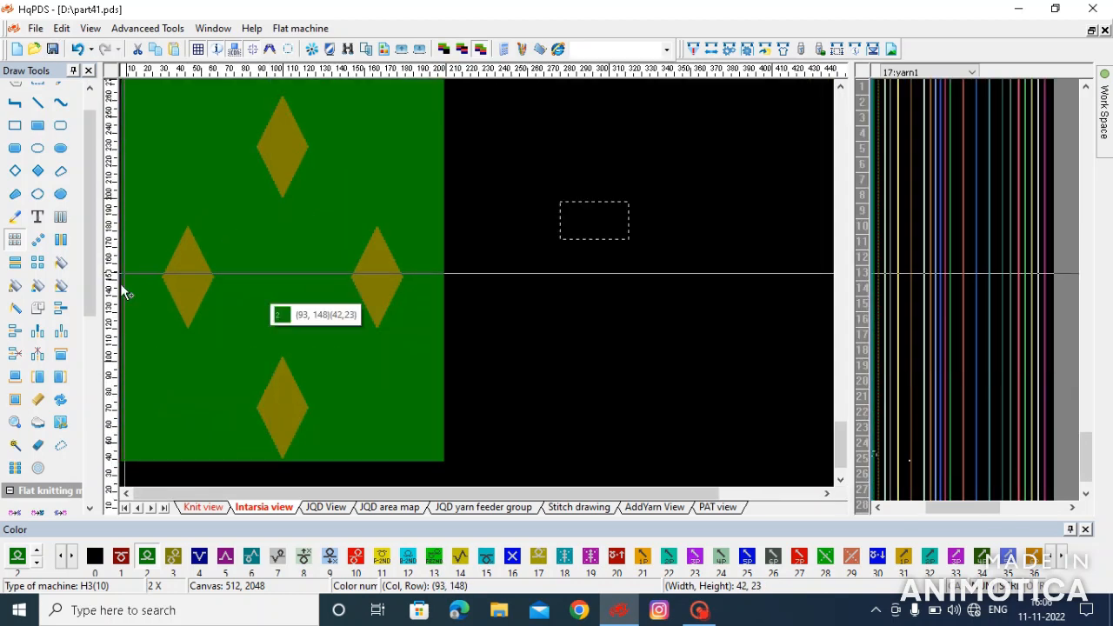
click(61, 290)
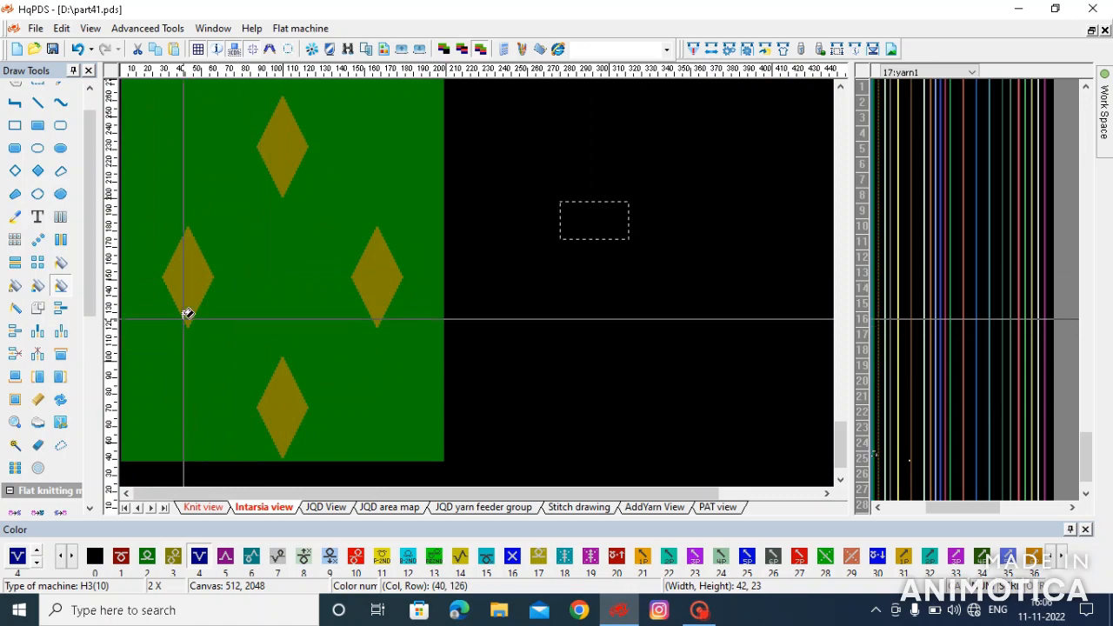
scroll(261, 445, up, 3)
click(321, 244)
scroll(446, 278, down, 1)
scroll(447, 278, up, 2)
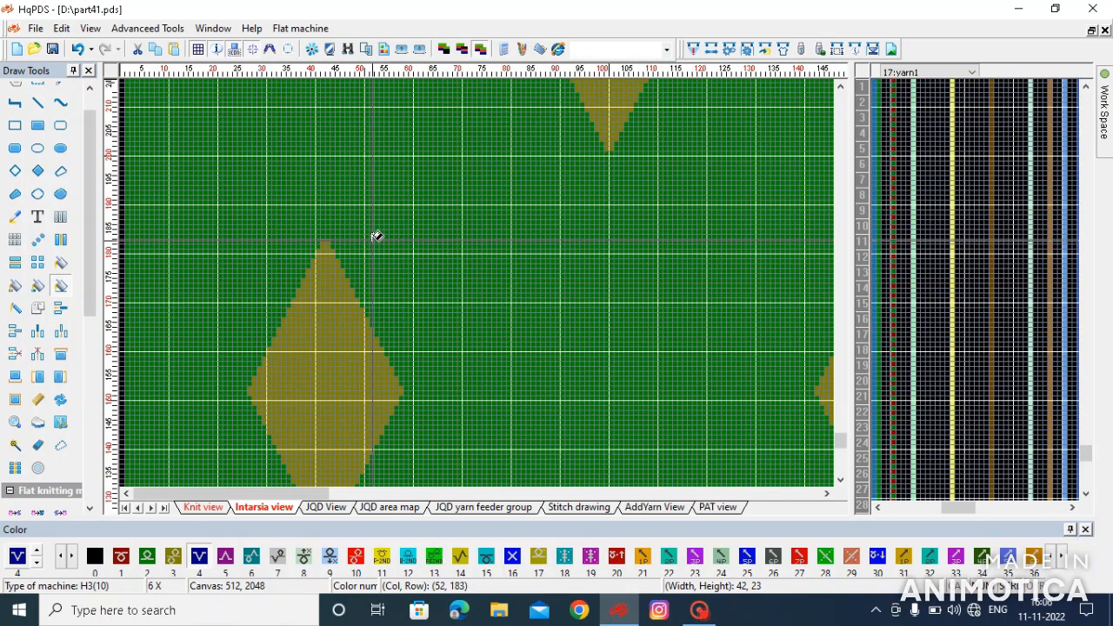
scroll(421, 280, down, 5)
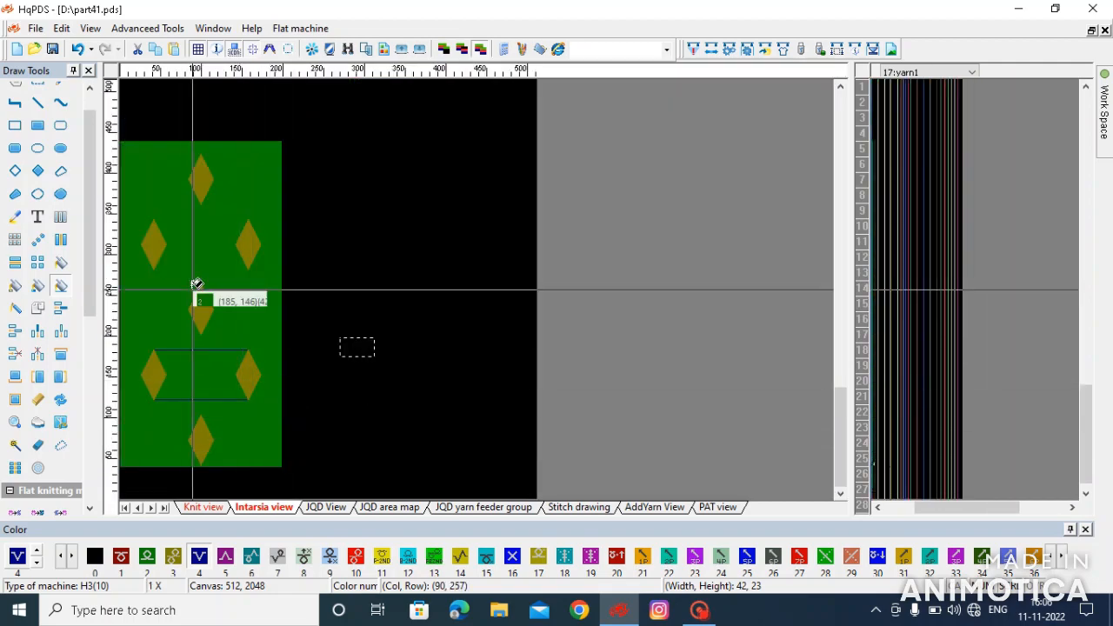
- Draw colour 4 lines from the bottom and top tips of the second centre diamond to the panel's right edge
scroll(273, 280, up, 3)
scroll(470, 421, up, 3)
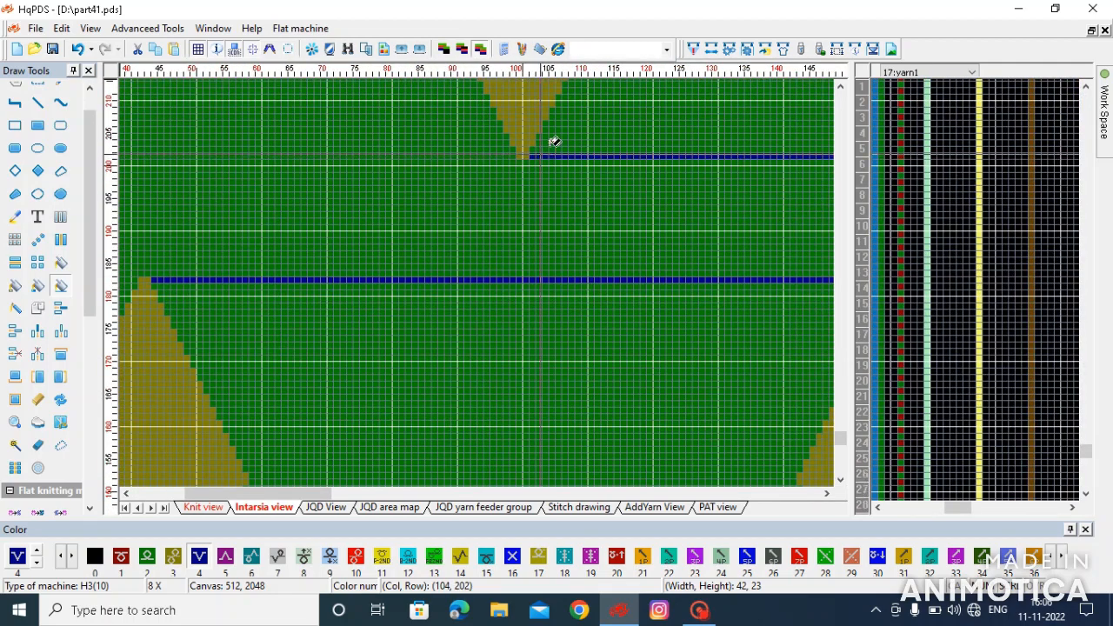
scroll(479, 275, down, 3)
scroll(426, 181, up, 1)
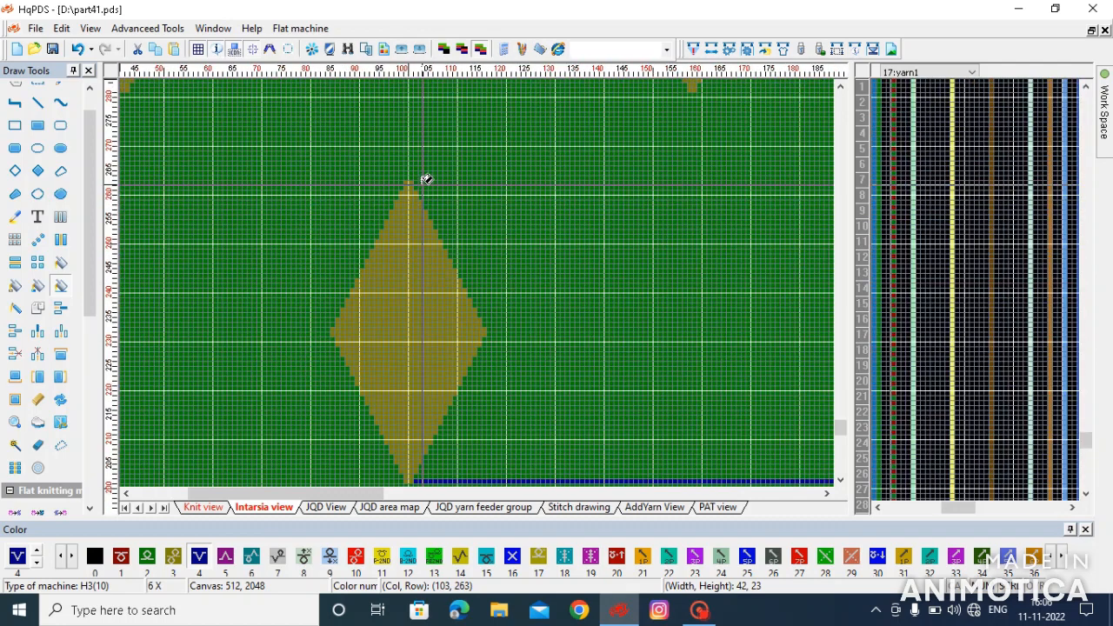
scroll(367, 278, down, 4)
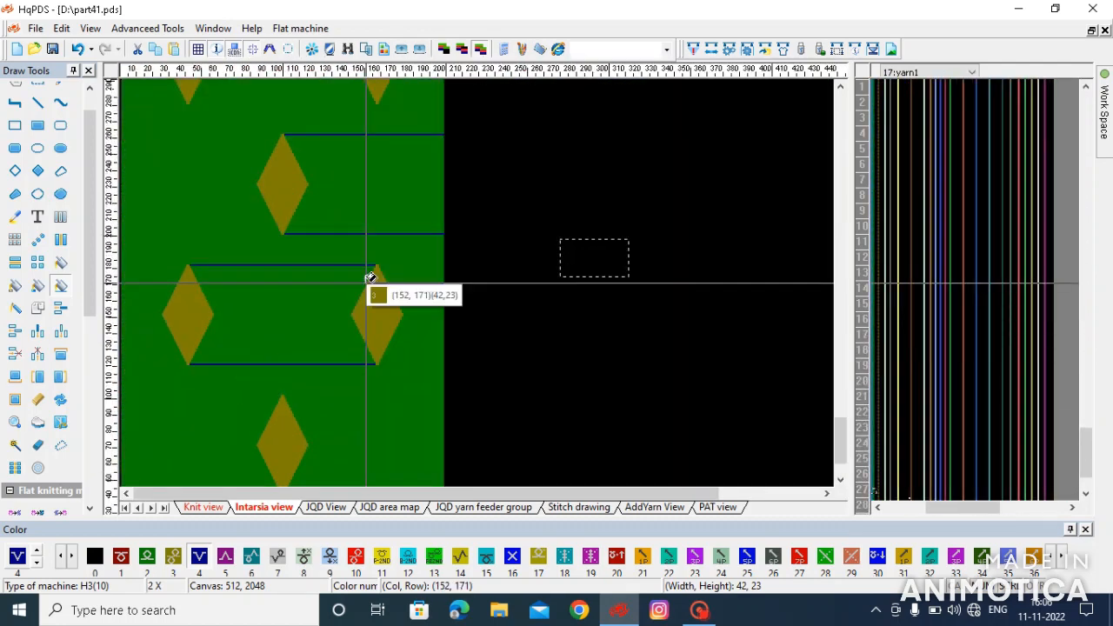
- Choose colour 17 and draw lines from both tips of the lower right diamond to the panel's right edge
click(370, 278)
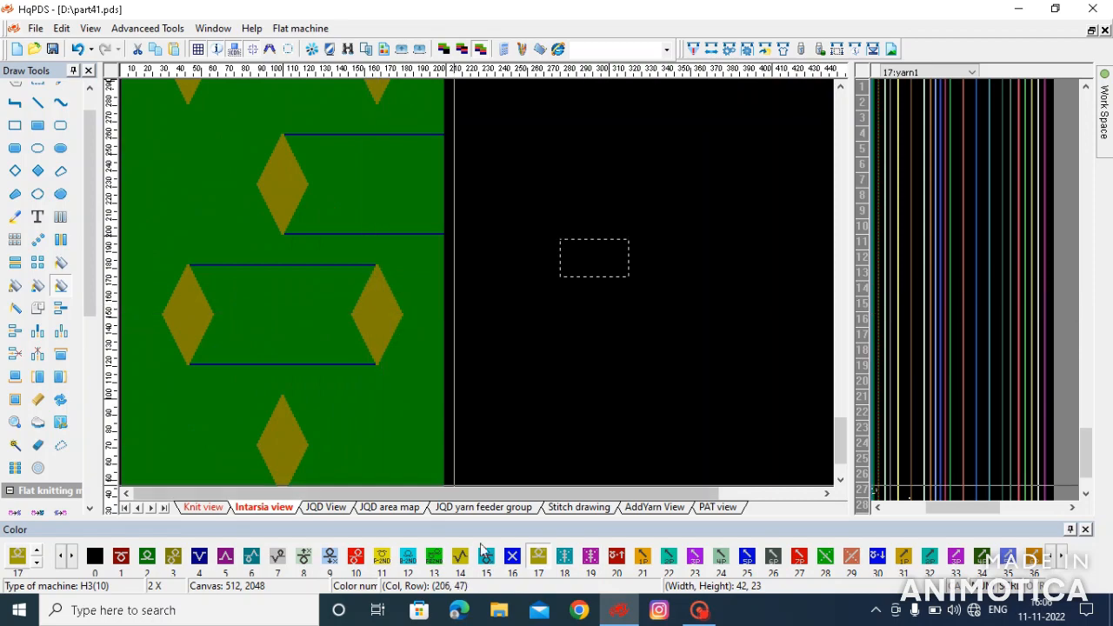
scroll(397, 281, up, 2)
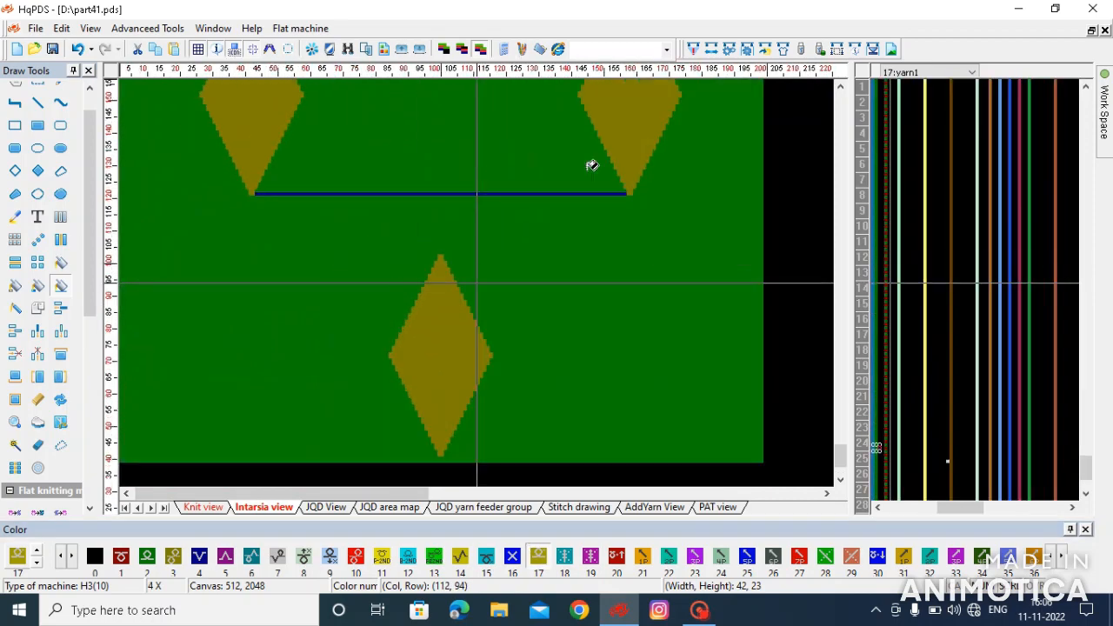
scroll(645, 189, up, 1)
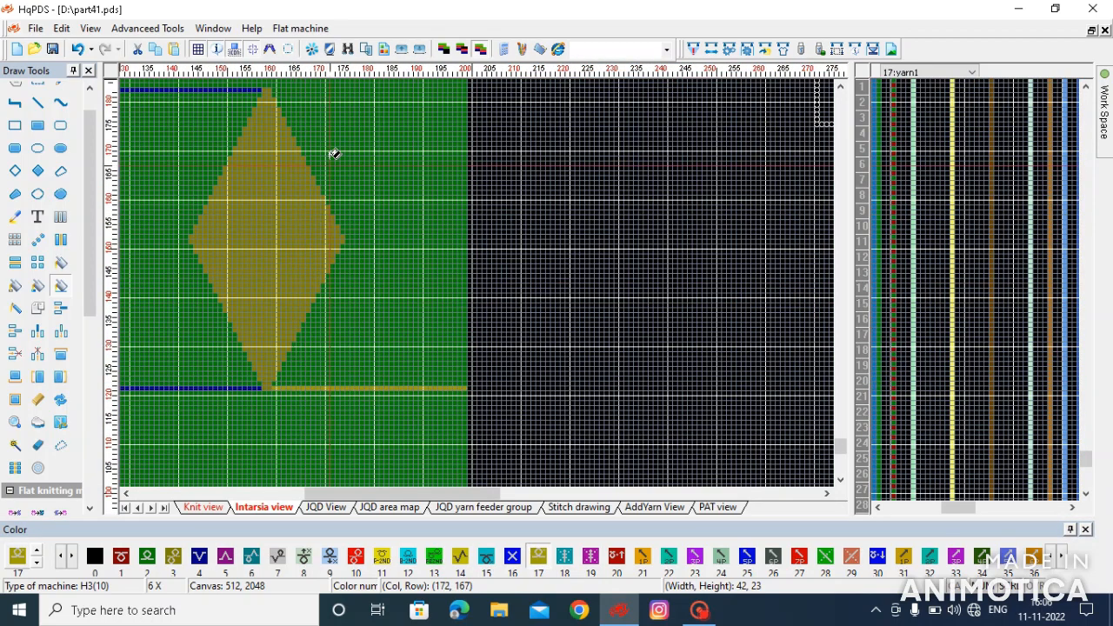
scroll(481, 278, up, 1)
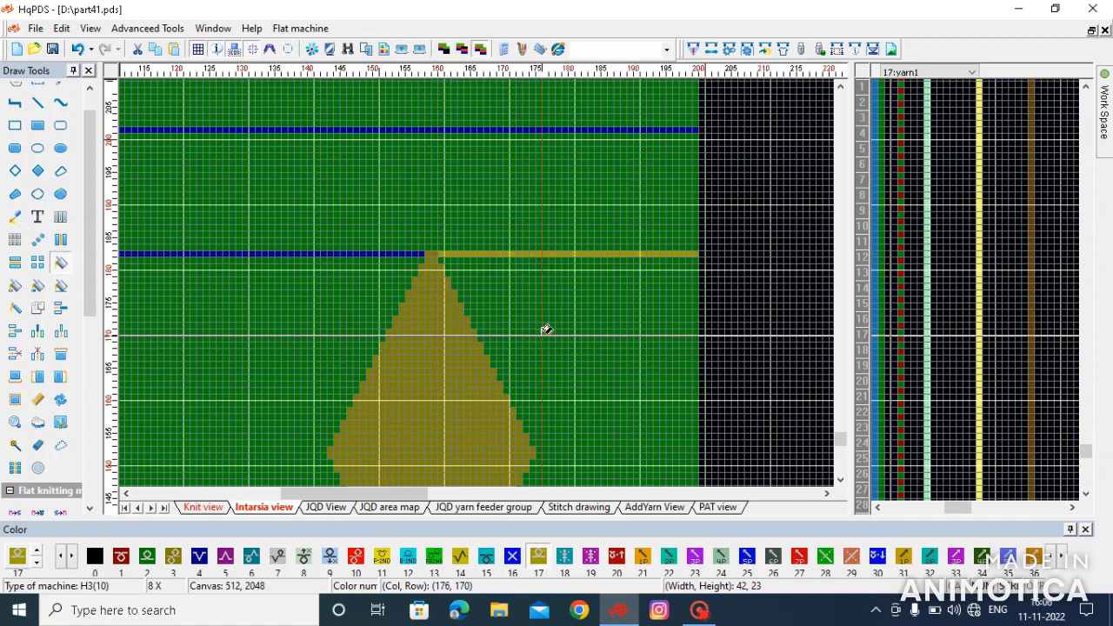
- Fill the area beside the lower right diamond with colour 17 and the areas between and right of the other outlined diamonds with colour 4
click(546, 330)
click(358, 254)
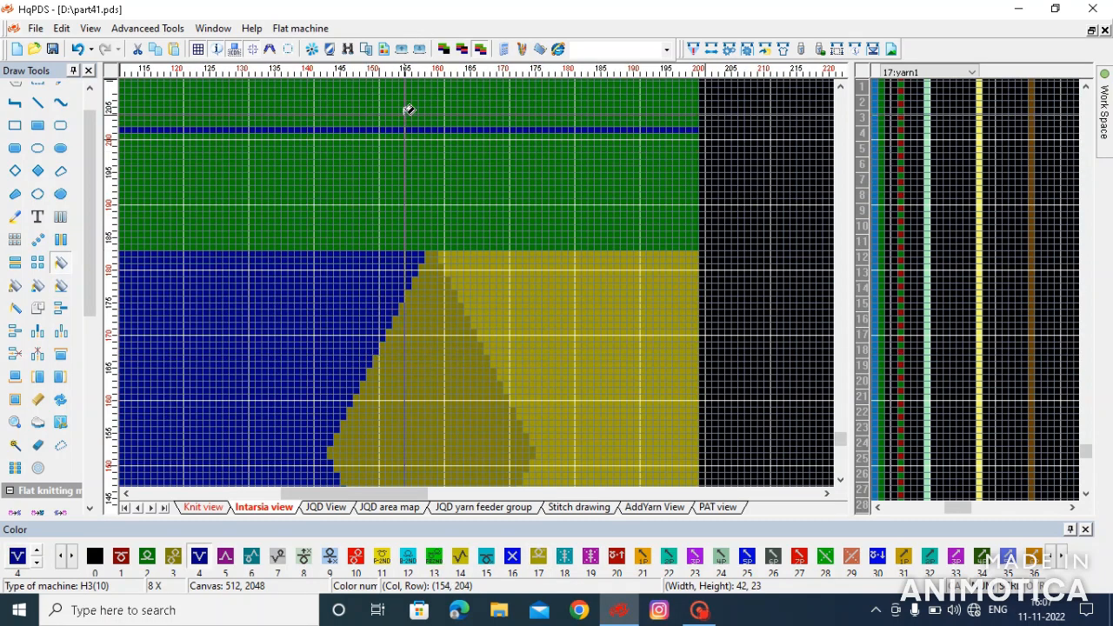
click(409, 111)
scroll(293, 368, down, 3)
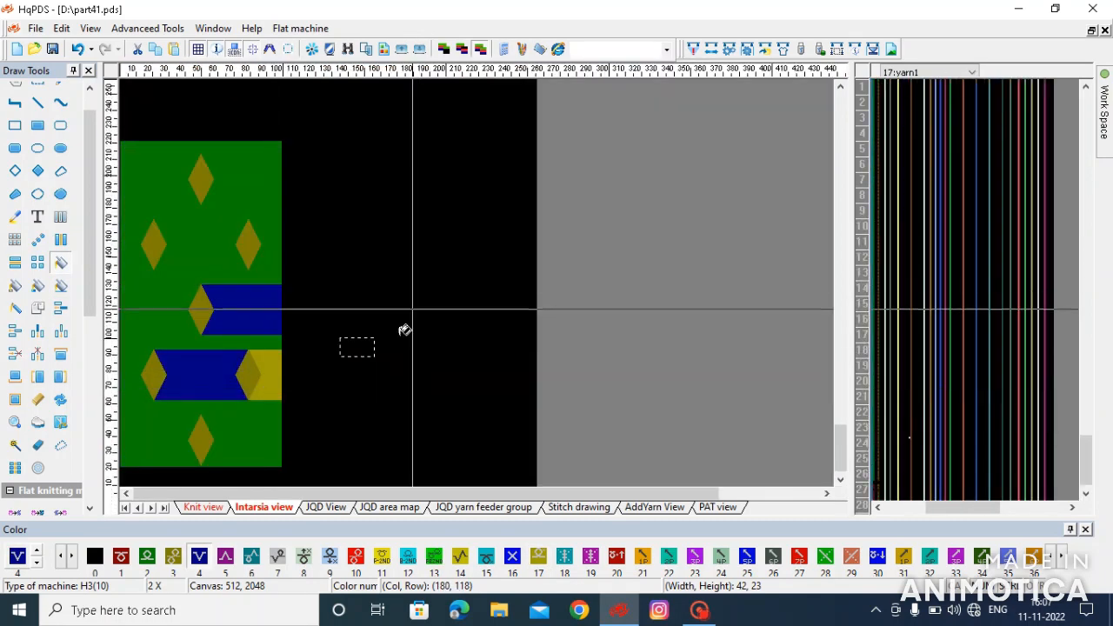
- Select the coloured 224-column by 159-row repeat and array it upward over the upper diamond rows
key(l)
scroll(167, 283, up, 1)
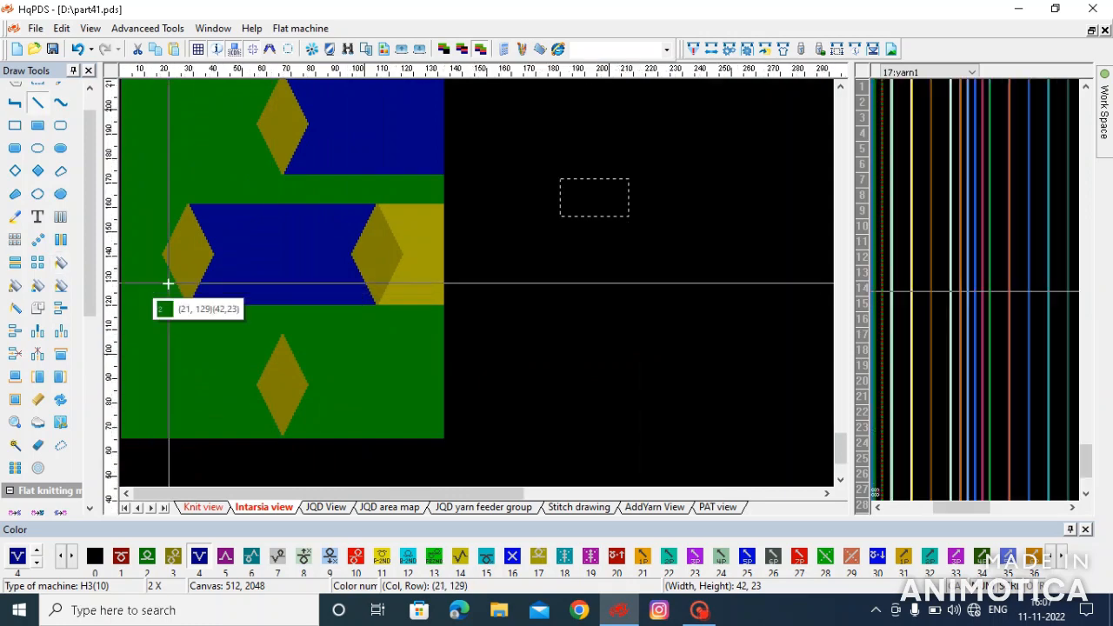
scroll(157, 300, up, 2)
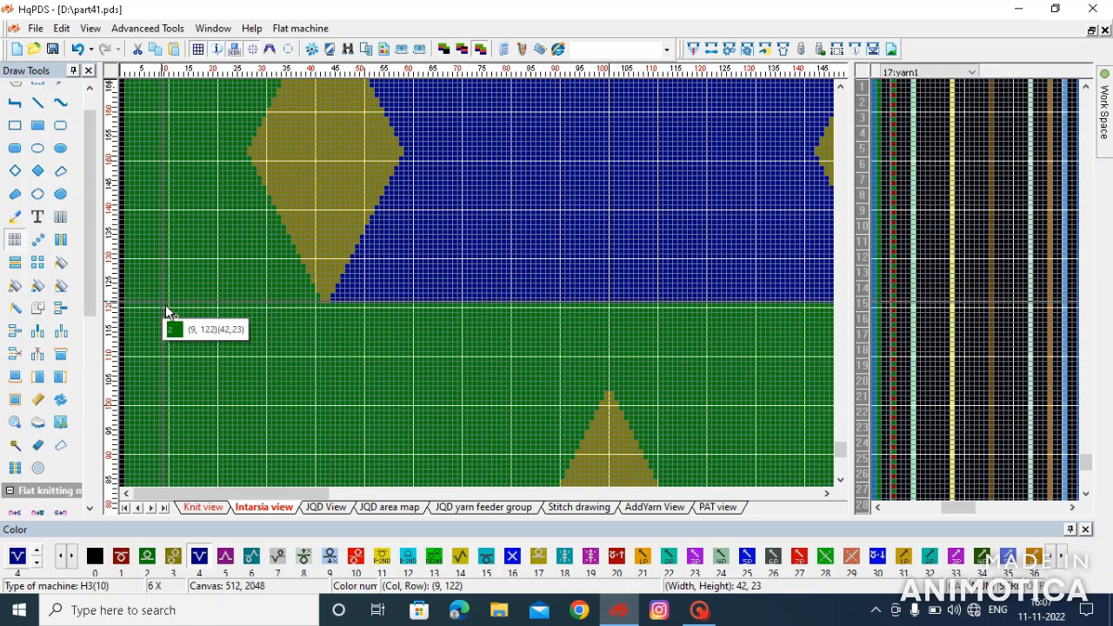
scroll(320, 293, down, 3)
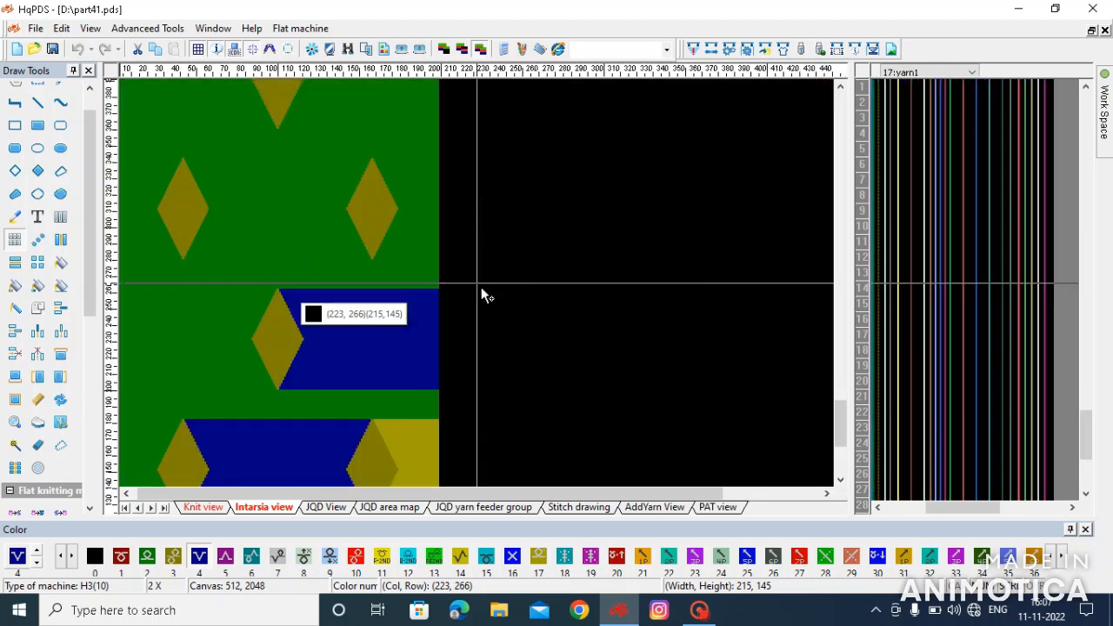
click(413, 281)
scroll(371, 160, up, 1)
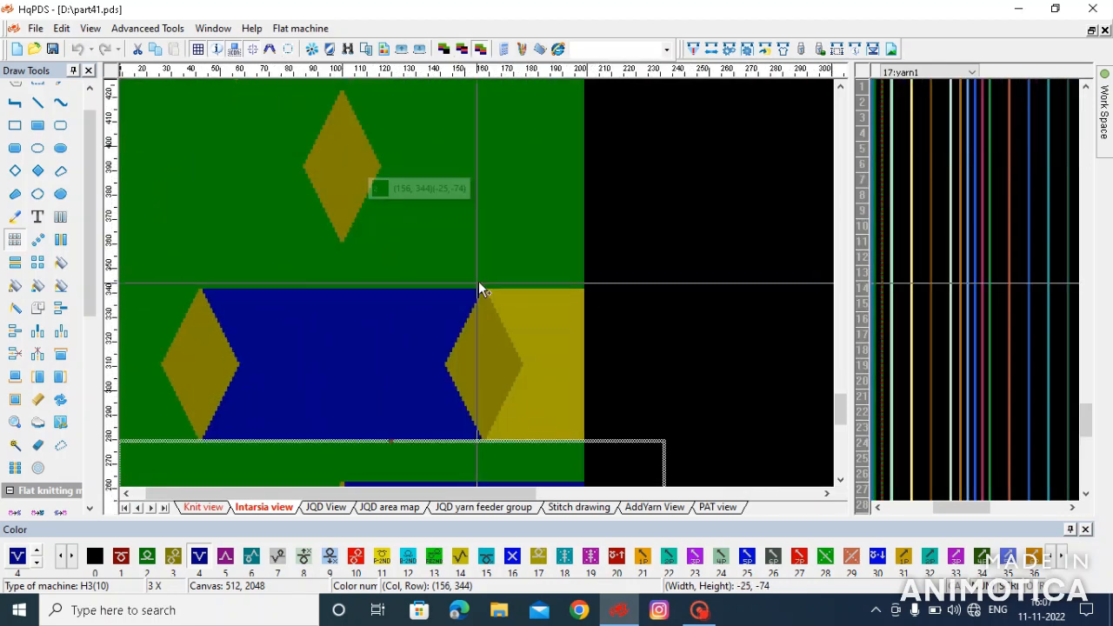
scroll(487, 250, up, 1)
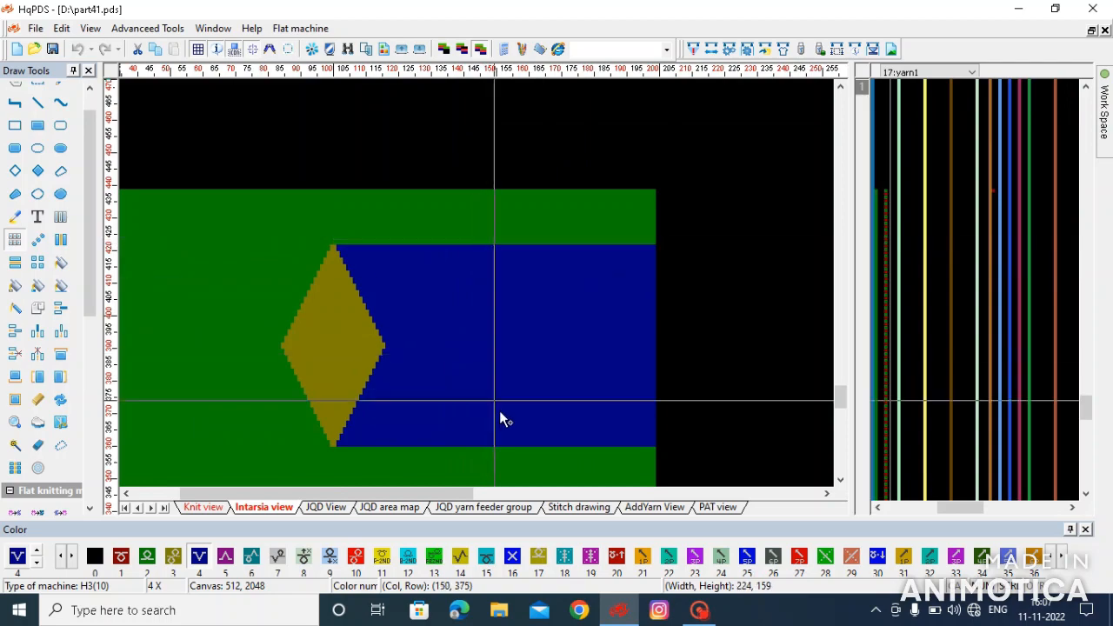
- Array the coloured repeat downward so the bottom diamond also gets its colour 4 area on the right
scroll(499, 410, down, 3)
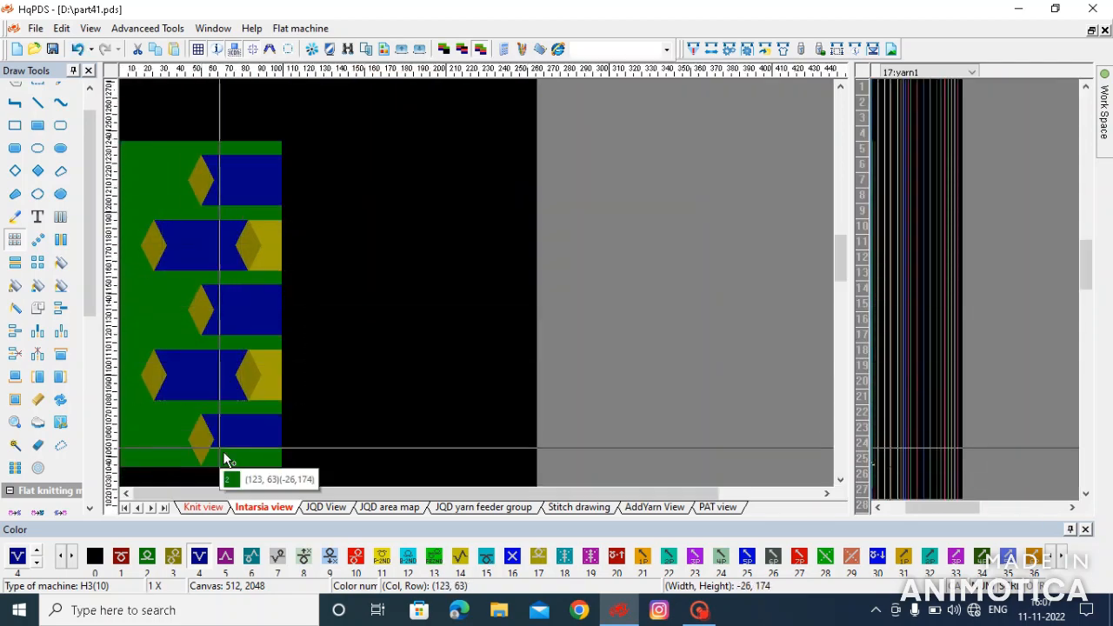
scroll(425, 367, up, 2)
scroll(482, 308, up, 3)
click(482, 305)
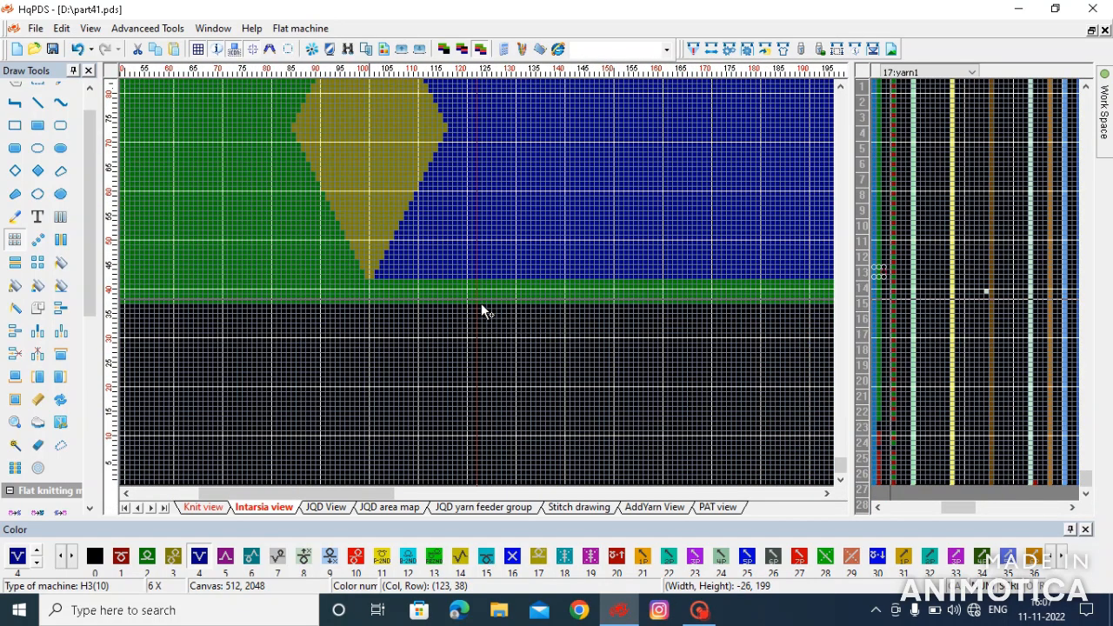
scroll(252, 125, down, 1)
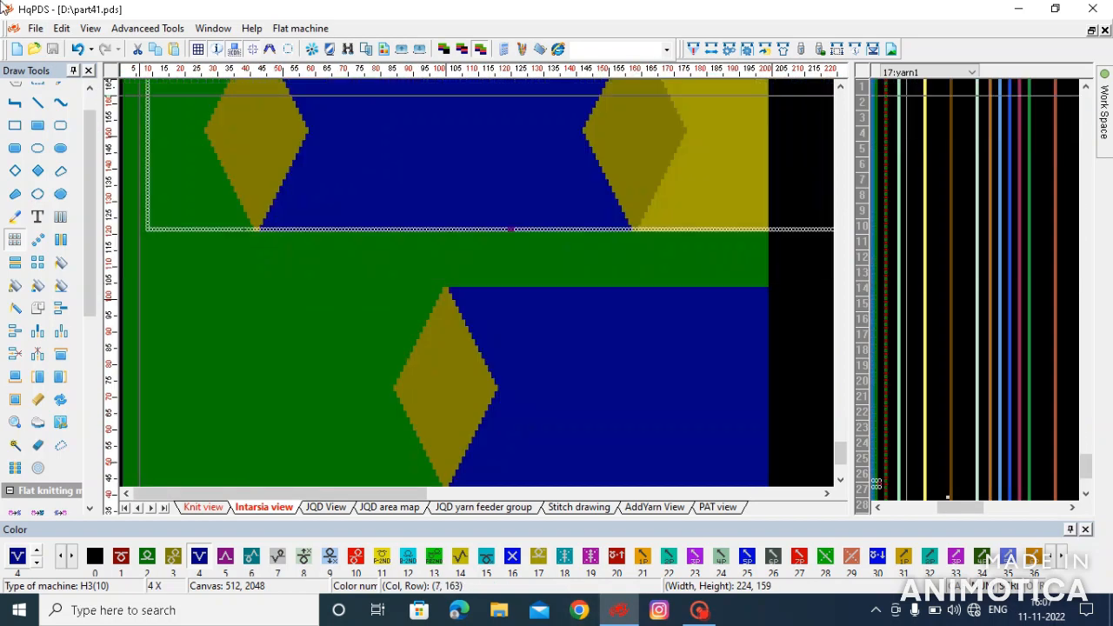
- Set the weave mode at row 43, the bottom diamond's first row, to 81: Intarsia with 1: Common yarn feeder
scroll(300, 315, down, 2)
scroll(465, 326, up, 6)
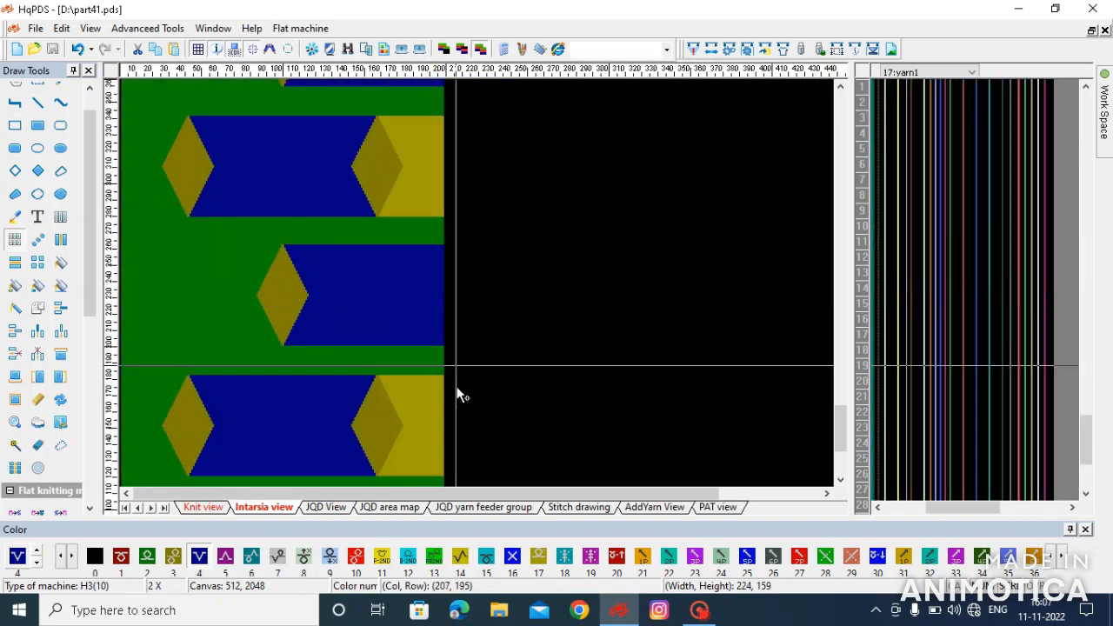
scroll(481, 287, up, 5)
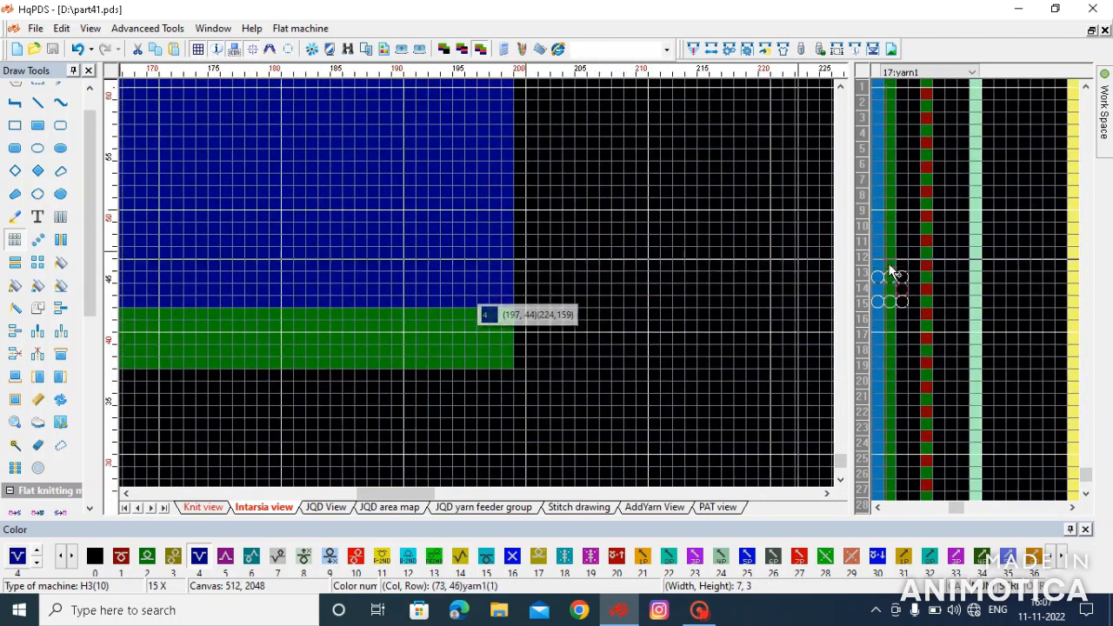
scroll(866, 358, down, 1)
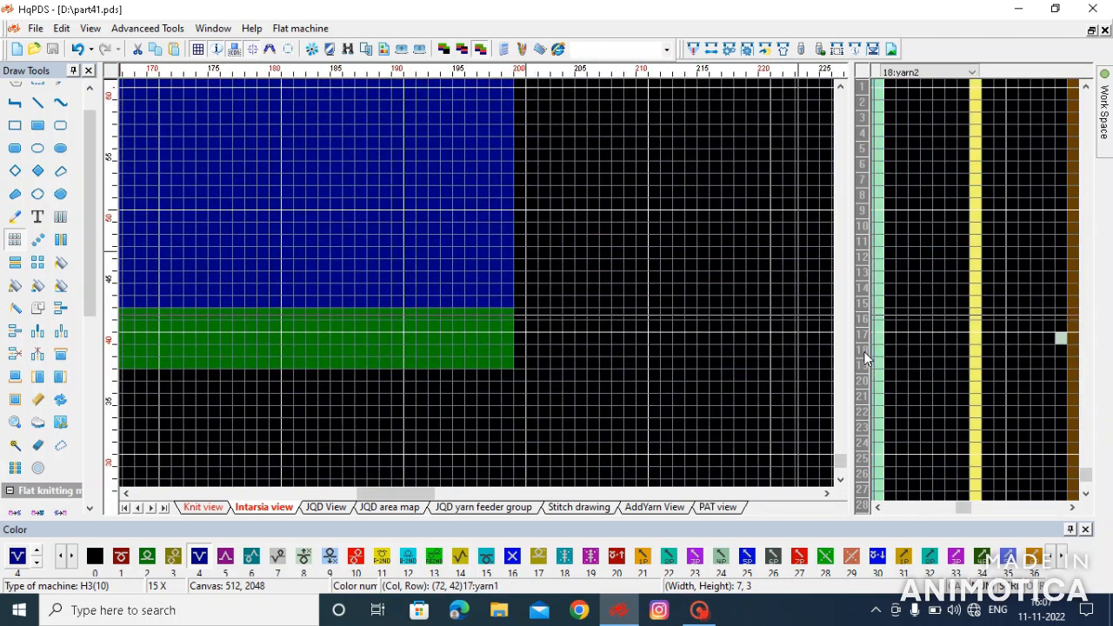
scroll(865, 323, up, 2)
scroll(481, 293, up, 1)
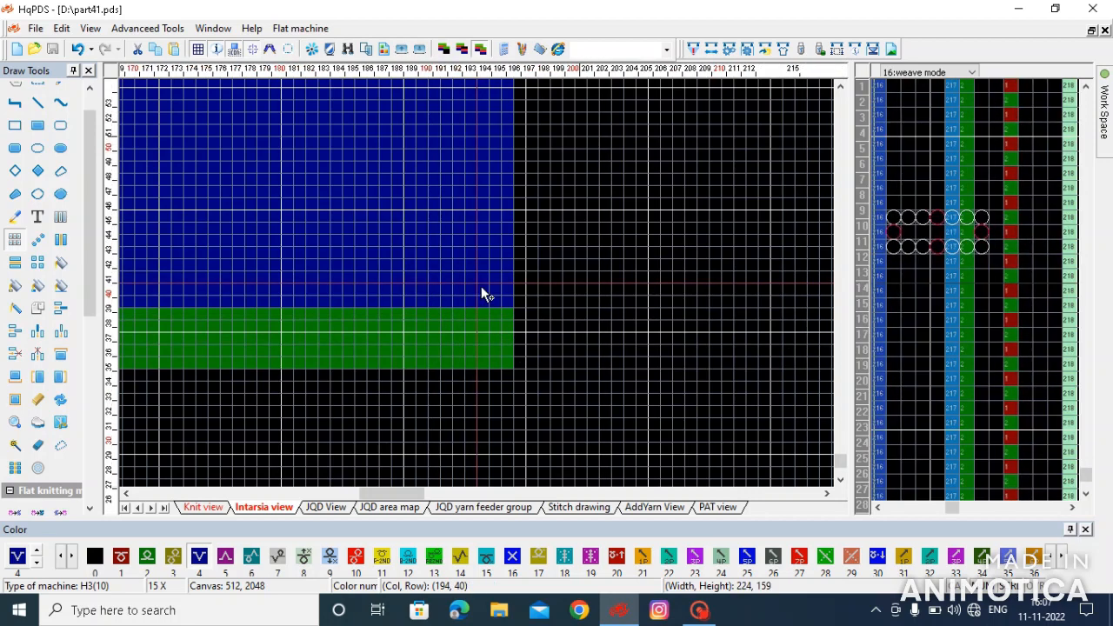
right_click(892, 248)
mouse_move(922, 241)
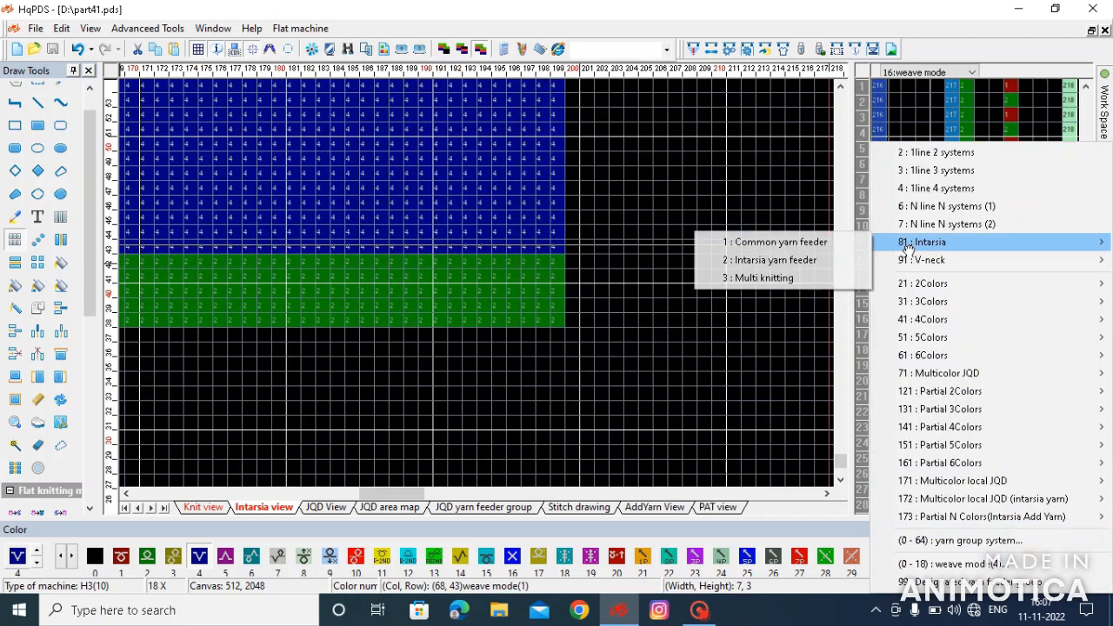
click(847, 248)
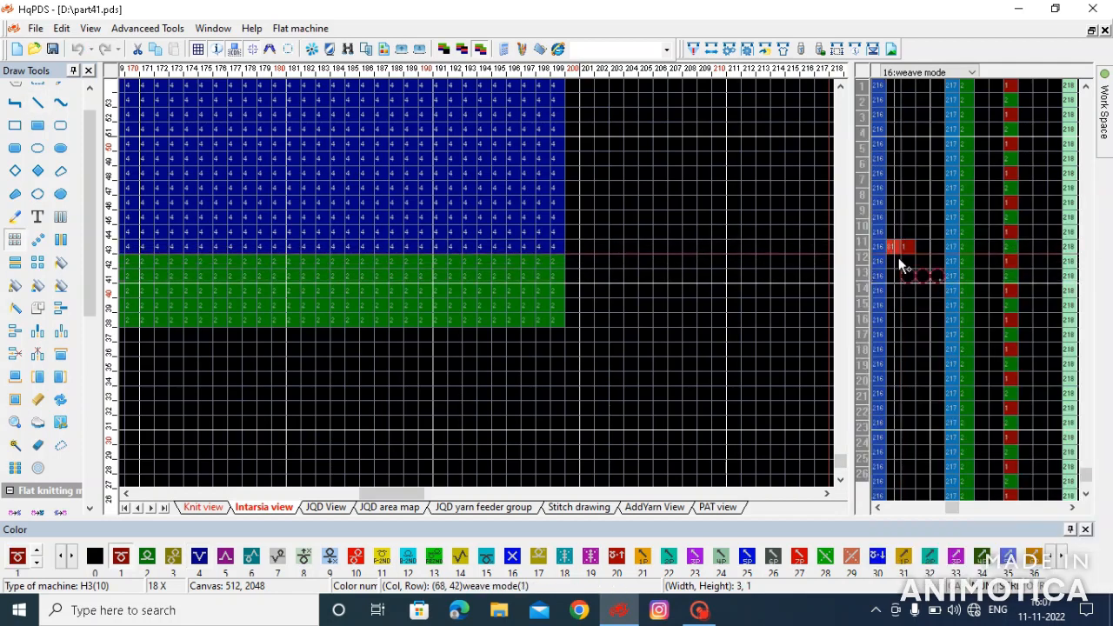
- Array the Intarsia weave mode setting upward from row 43 over all rows of the bottom diamond, up to row 104
drag(907, 247, 889, 136)
scroll(514, 132, down, 3)
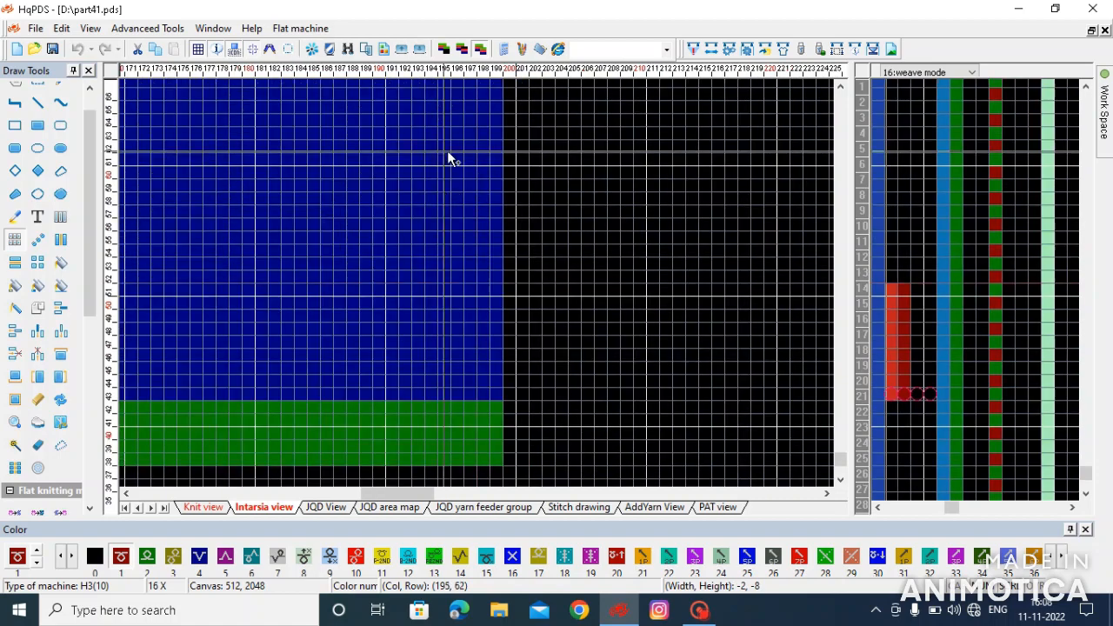
scroll(482, 154, up, 3)
scroll(483, 290, down, 2)
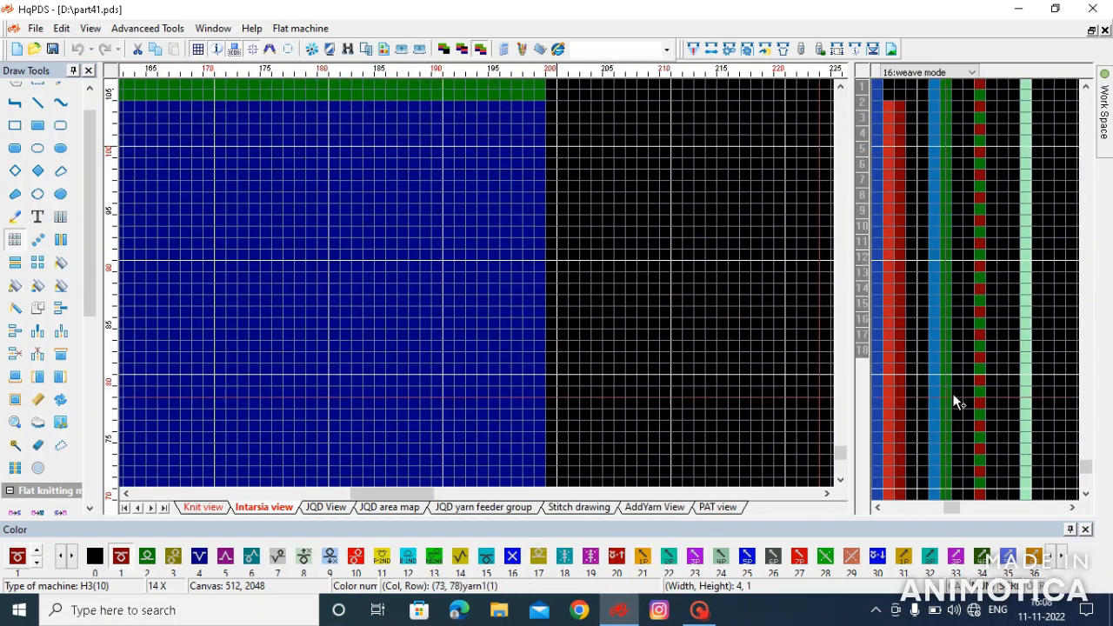
- Select the 79-row weave mode block covering the bottom diamond and its gap, and array it upward along the upper diamond rows
scroll(482, 293, down, 3)
scroll(481, 287, up, 1)
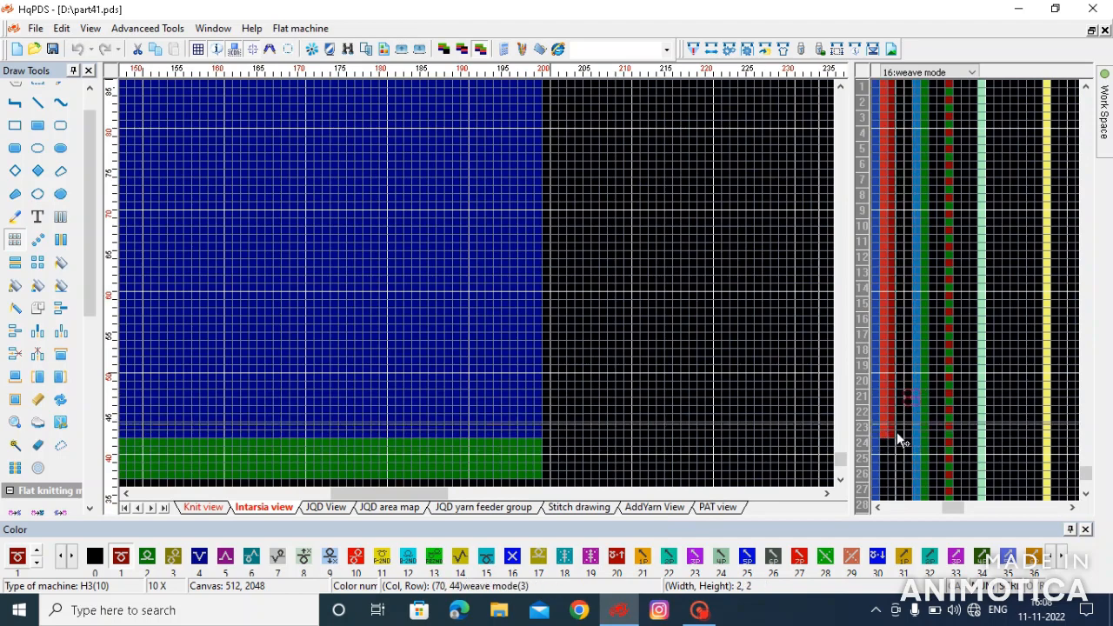
scroll(482, 290, down, 3)
scroll(481, 287, up, 2)
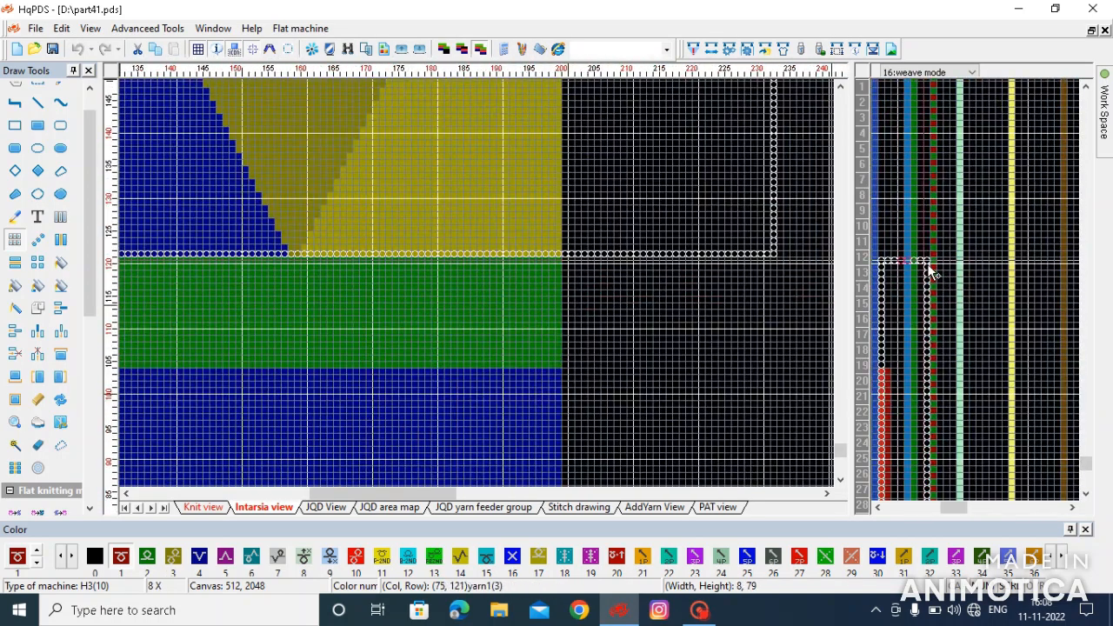
scroll(481, 287, down, 4)
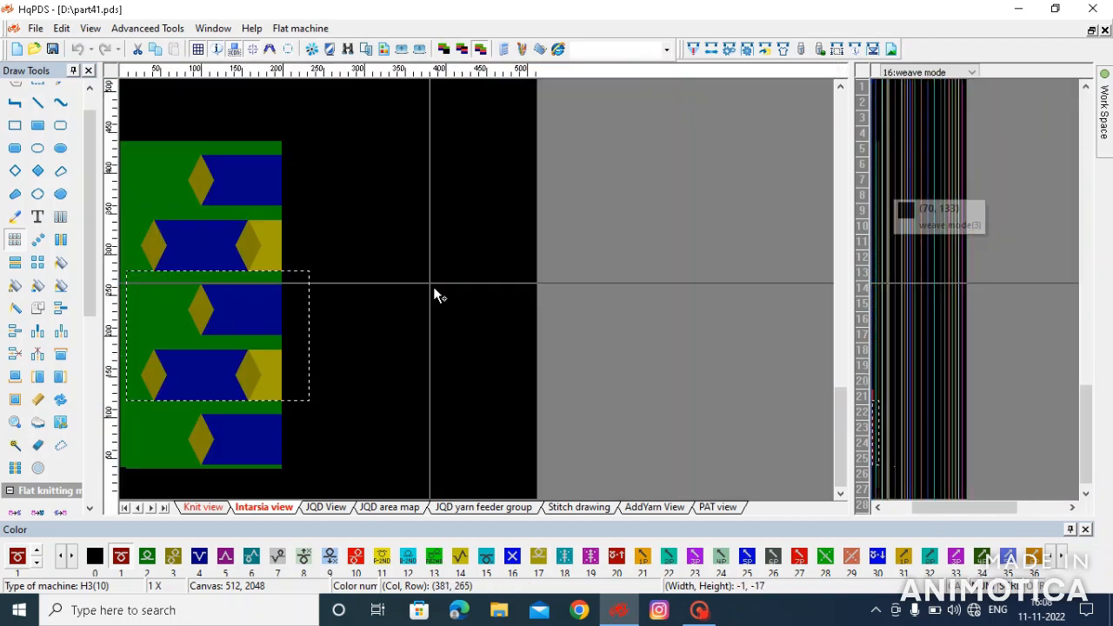
scroll(514, 356, up, 3)
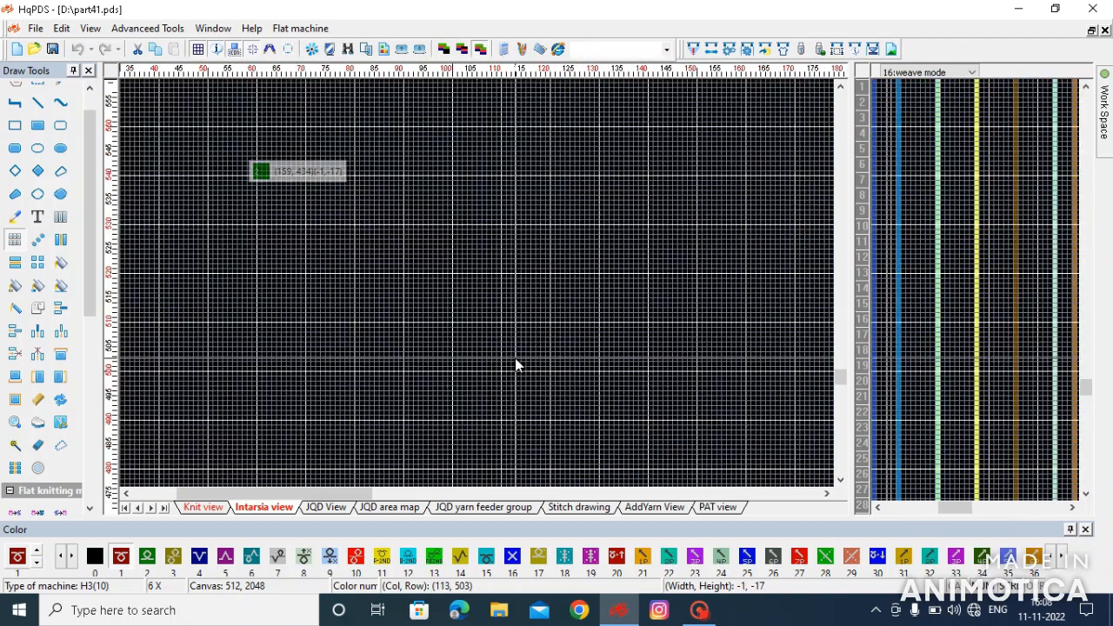
scroll(476, 285, down, 2)
scroll(501, 421, up, 4)
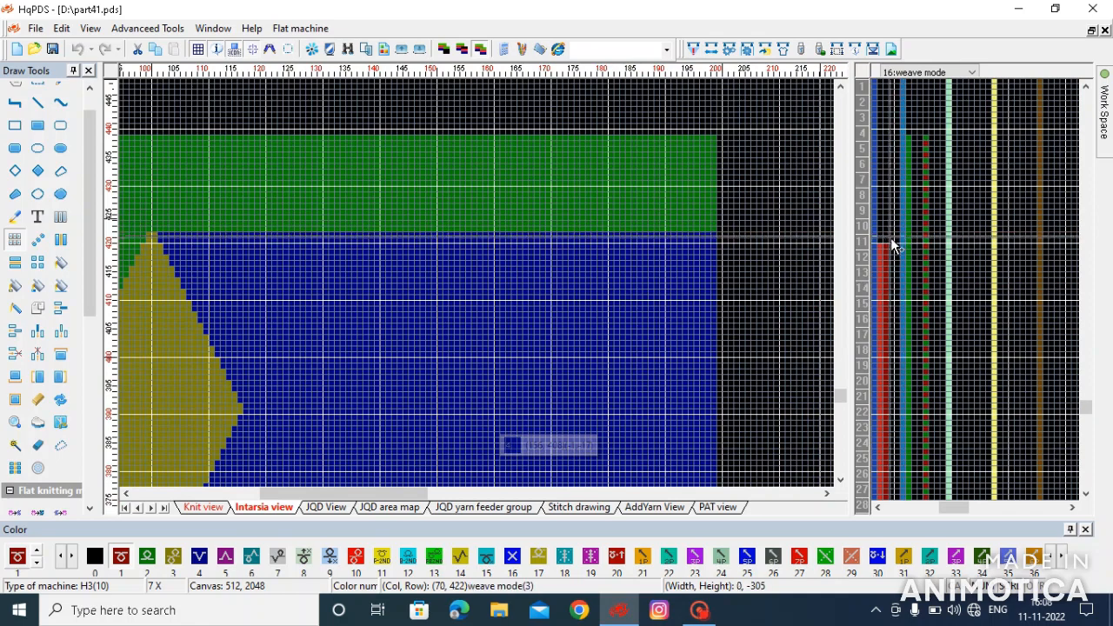
- Check the weave mode lines against the diamond rows and clear the extra Intarsia setting at row 201
scroll(432, 447, down, 3)
scroll(422, 286, up, 2)
scroll(485, 293, up, 2)
scroll(485, 295, up, 2)
scroll(481, 287, down, 7)
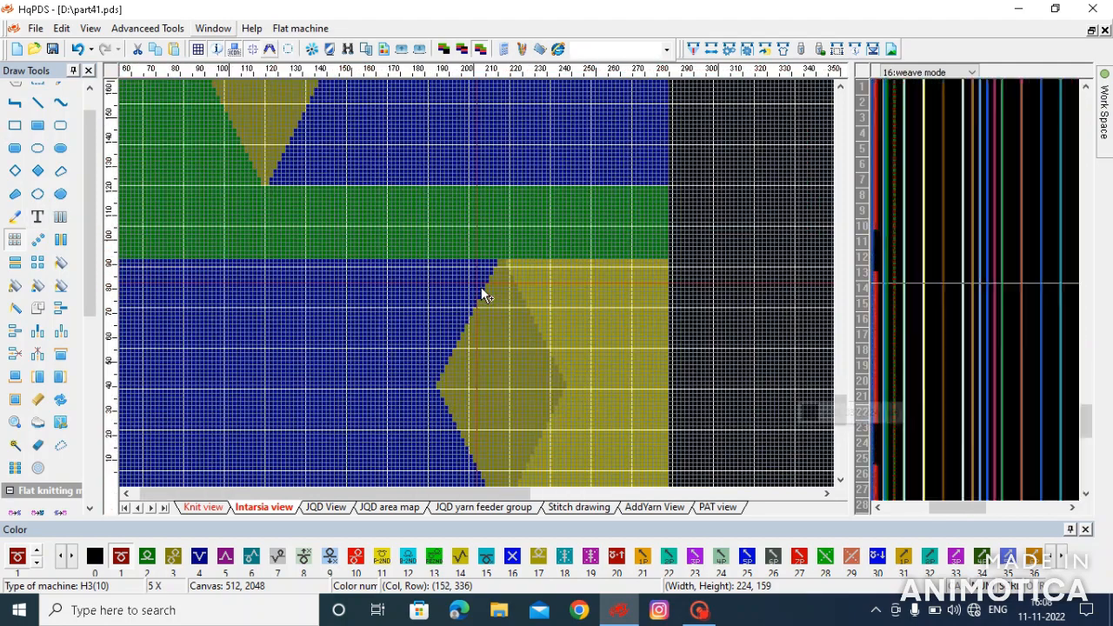
scroll(482, 293, up, 5)
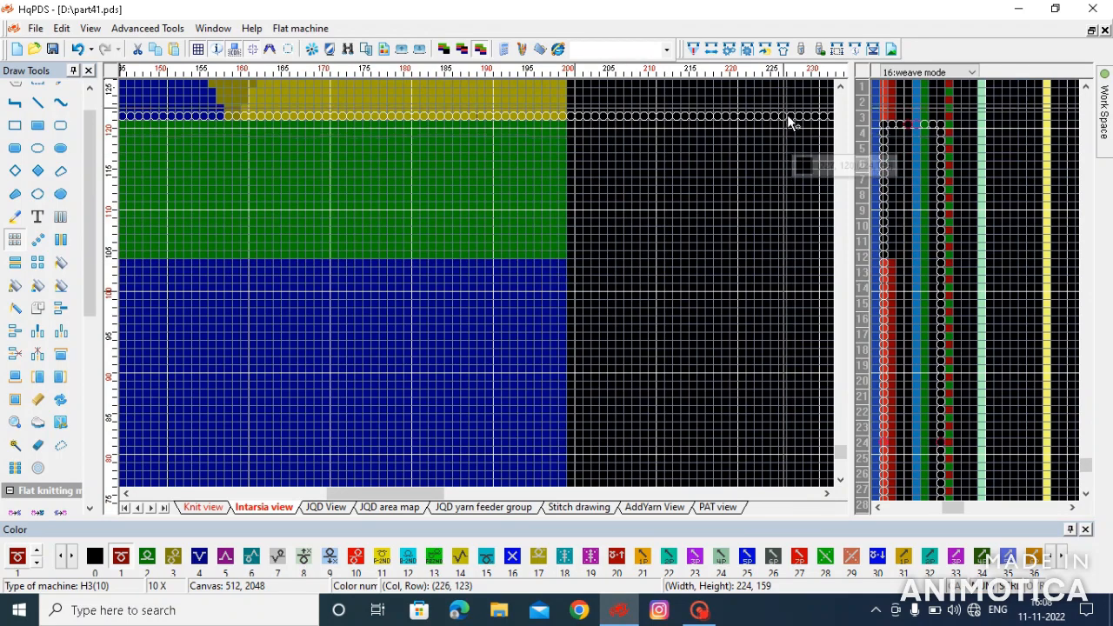
scroll(483, 294, down, 2)
scroll(482, 293, up, 2)
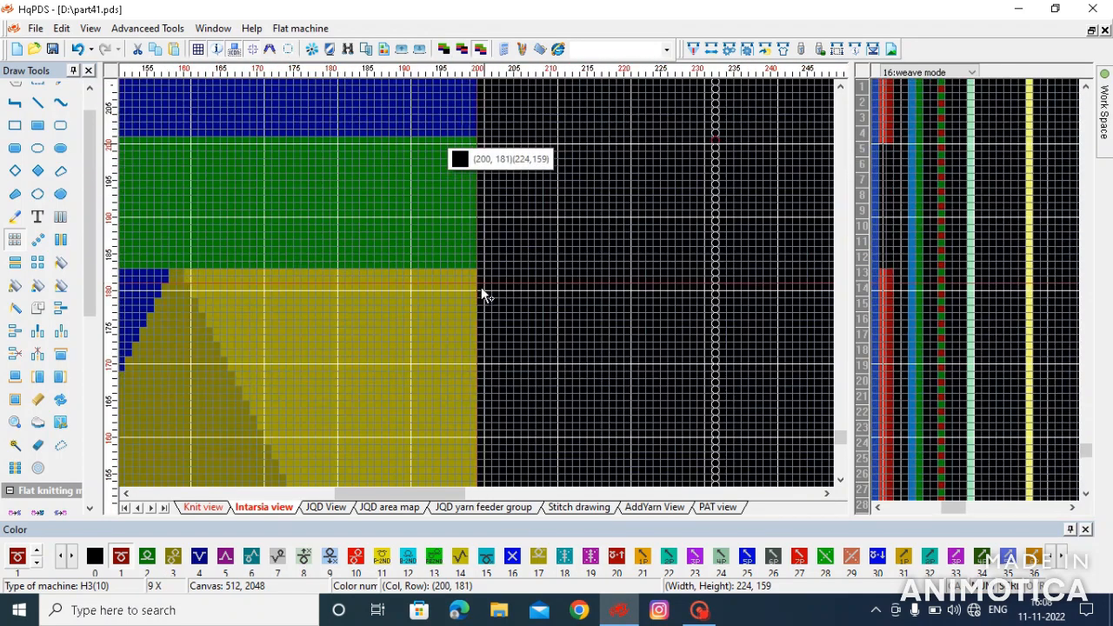
scroll(484, 294, down, 1)
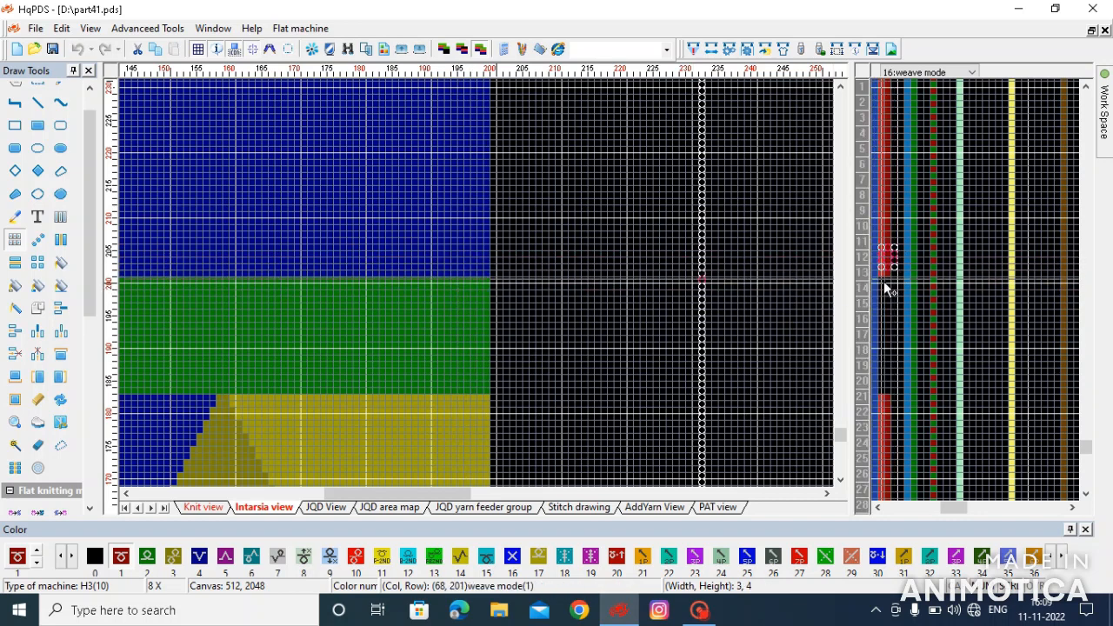
- Fill row 263 of the weave mode line with colour 81 for Intarsia and colour 1 for the common yarn feeder
scroll(418, 177, down, 5)
scroll(459, 192, up, 4)
scroll(477, 283, up, 2)
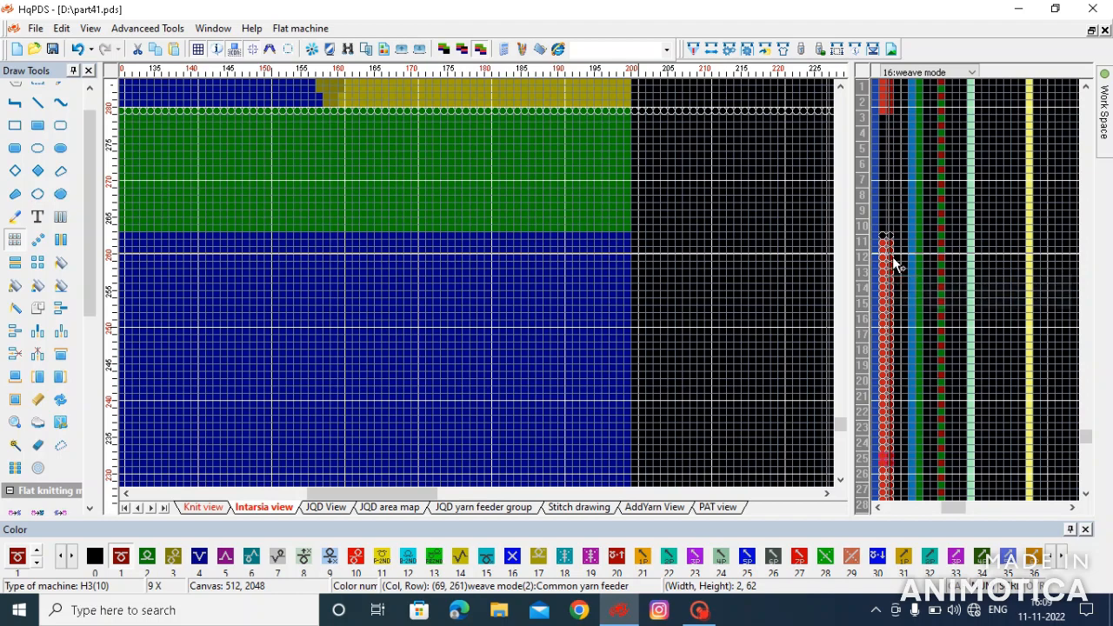
scroll(885, 251, up, 11)
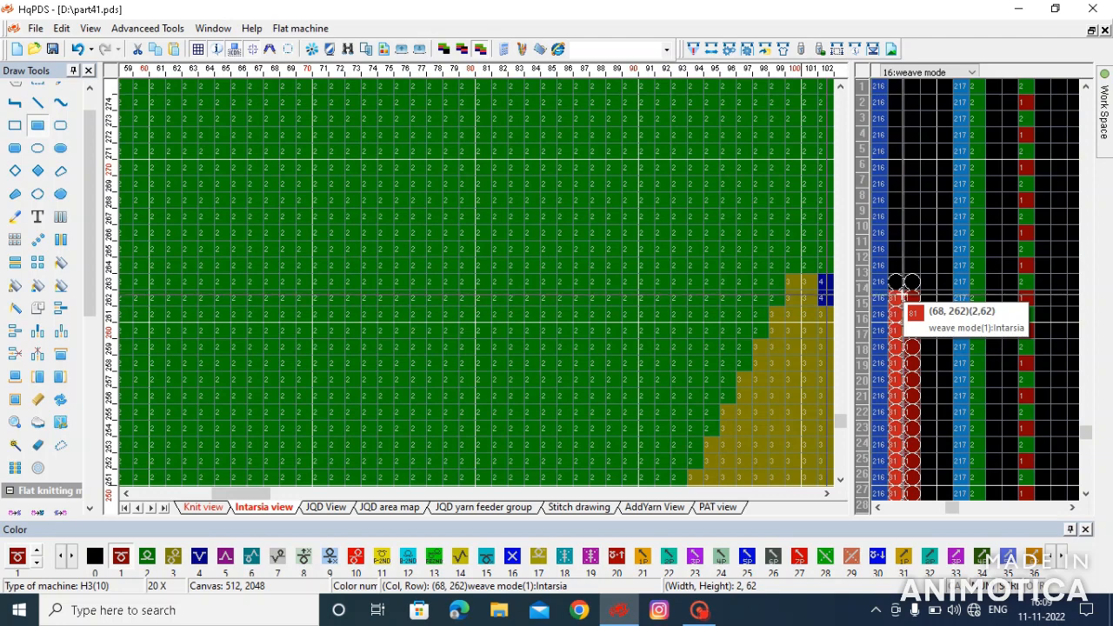
middle_click(902, 293)
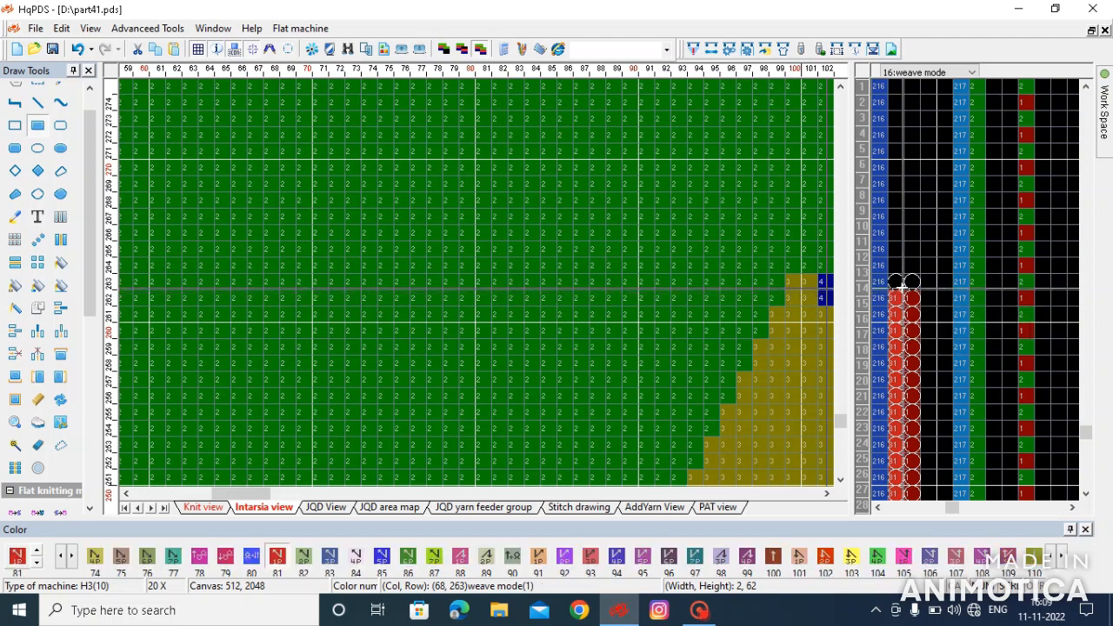
middle_click(913, 298)
click(913, 284)
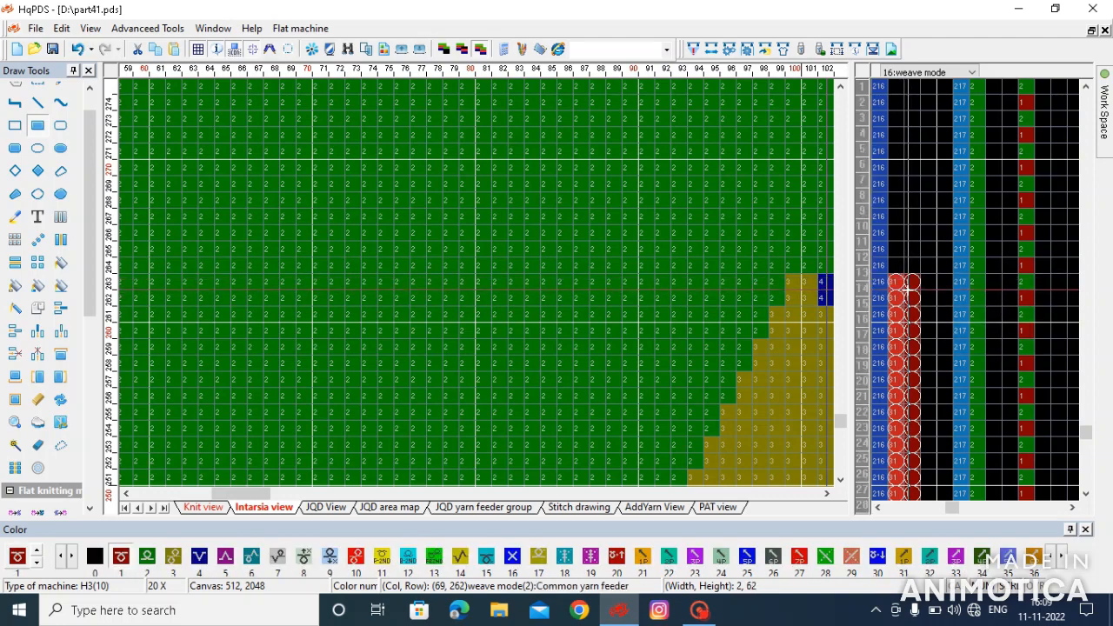
- Clear the weave mode setting at row 280 and extend the Intarsia setting up to row 342 for the fourth diamond row
scroll(872, 291, down, 5)
scroll(479, 287, down, 8)
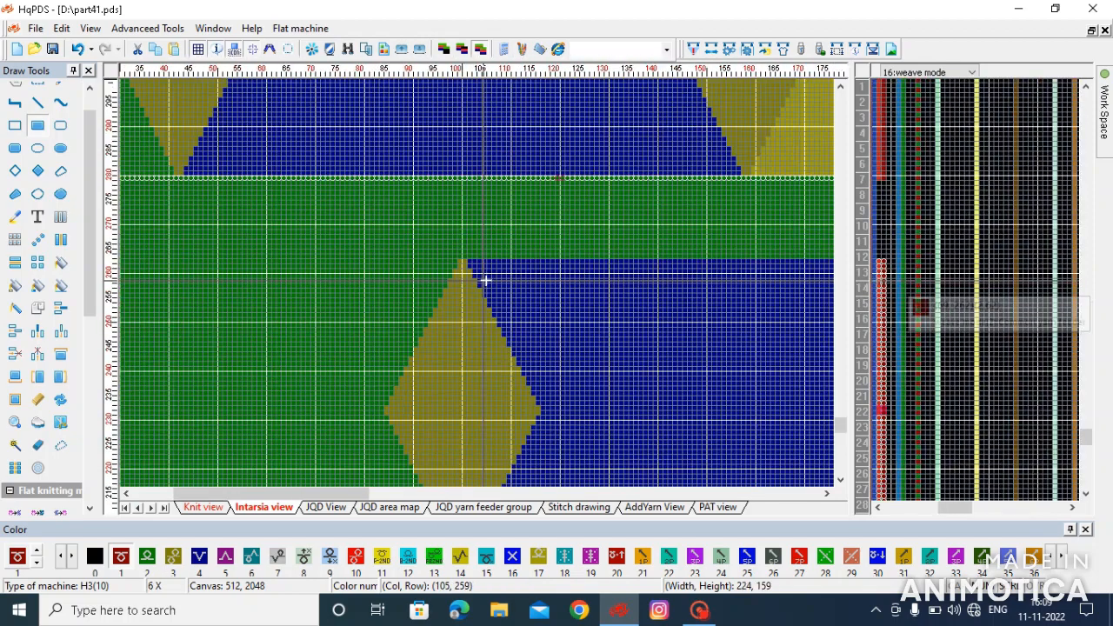
scroll(898, 298, up, 4)
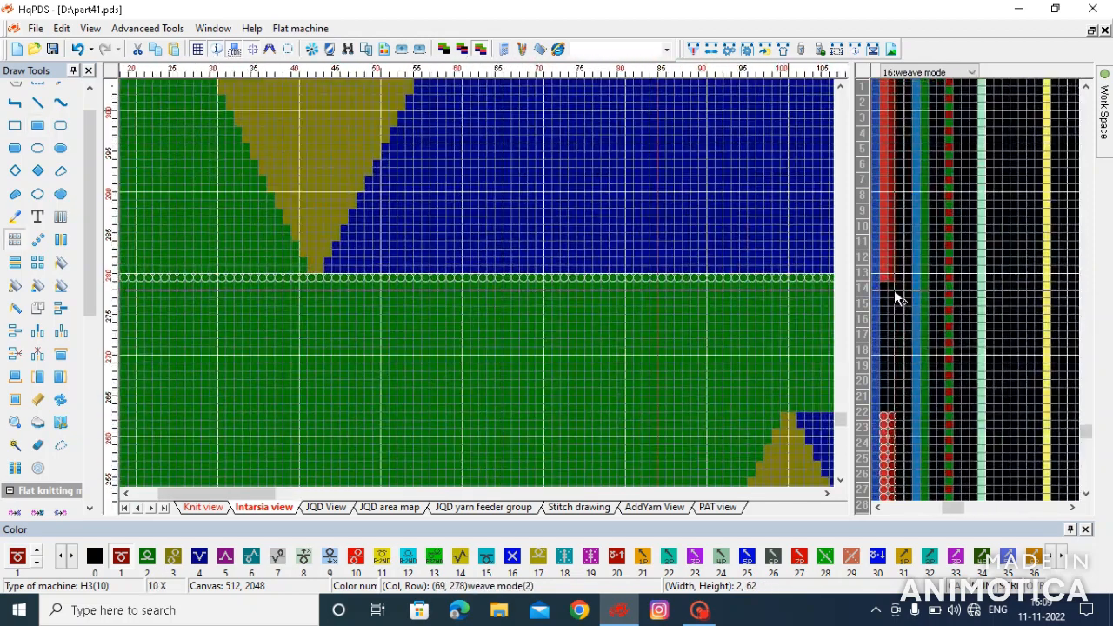
drag(885, 297, 897, 306)
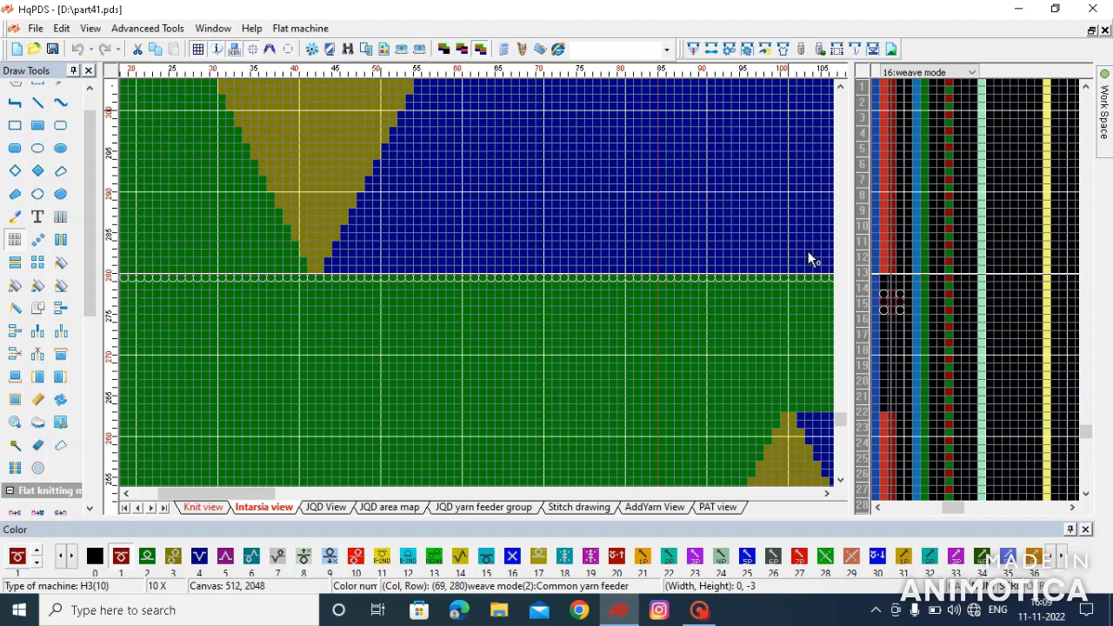
scroll(481, 287, down, 8)
scroll(409, 270, up, 3)
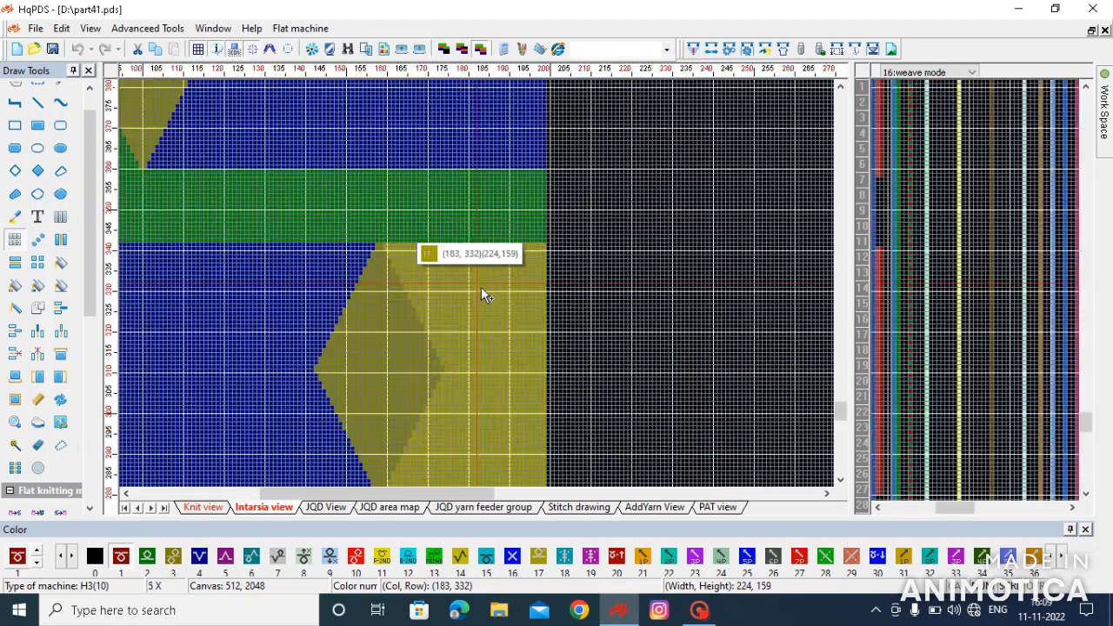
scroll(481, 287, up, 4)
click(891, 224)
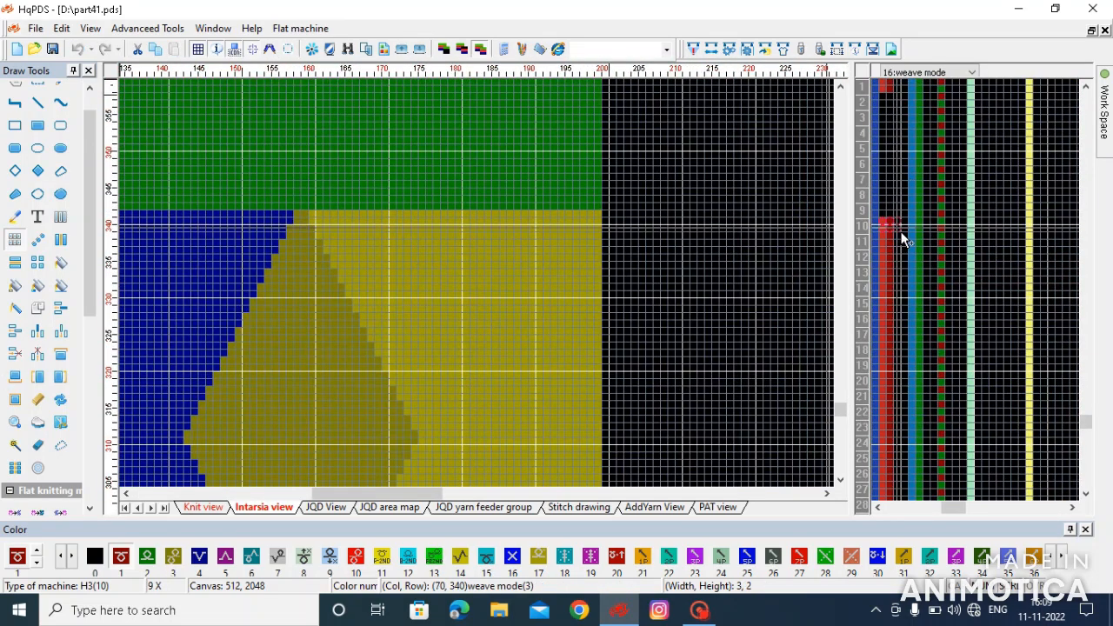
drag(894, 228, 900, 229)
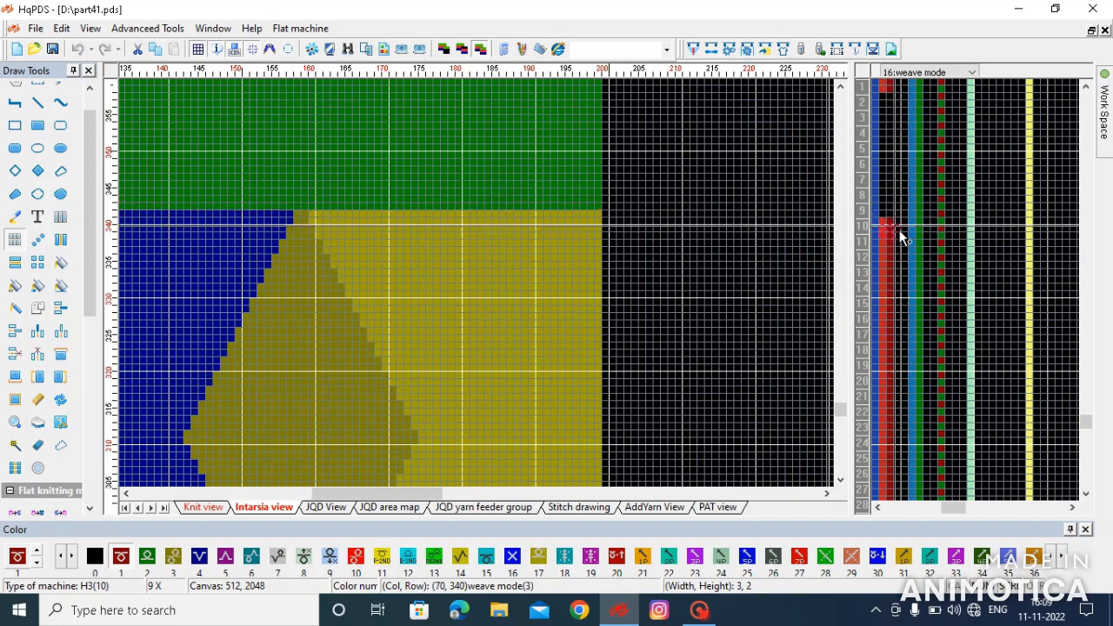
- Clear the weave mode setting at row 360 and extend the Intarsia setting up to row 422 for the top diamond
scroll(530, 182, down, 2)
scroll(493, 231, up, 4)
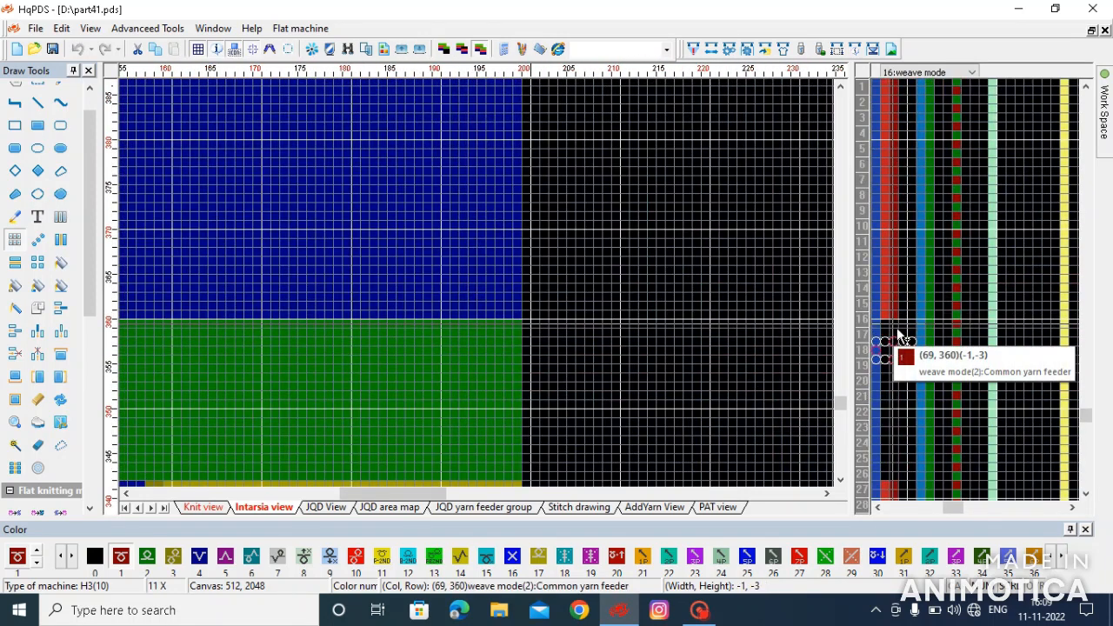
scroll(495, 193, down, 3)
scroll(481, 289, up, 5)
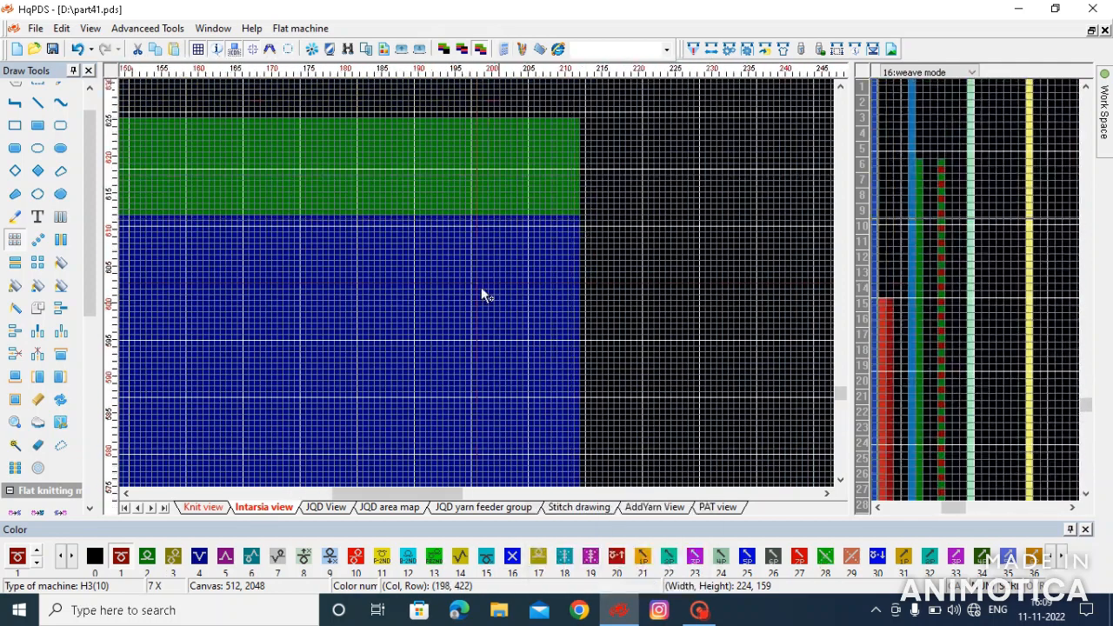
drag(878, 318, 900, 335)
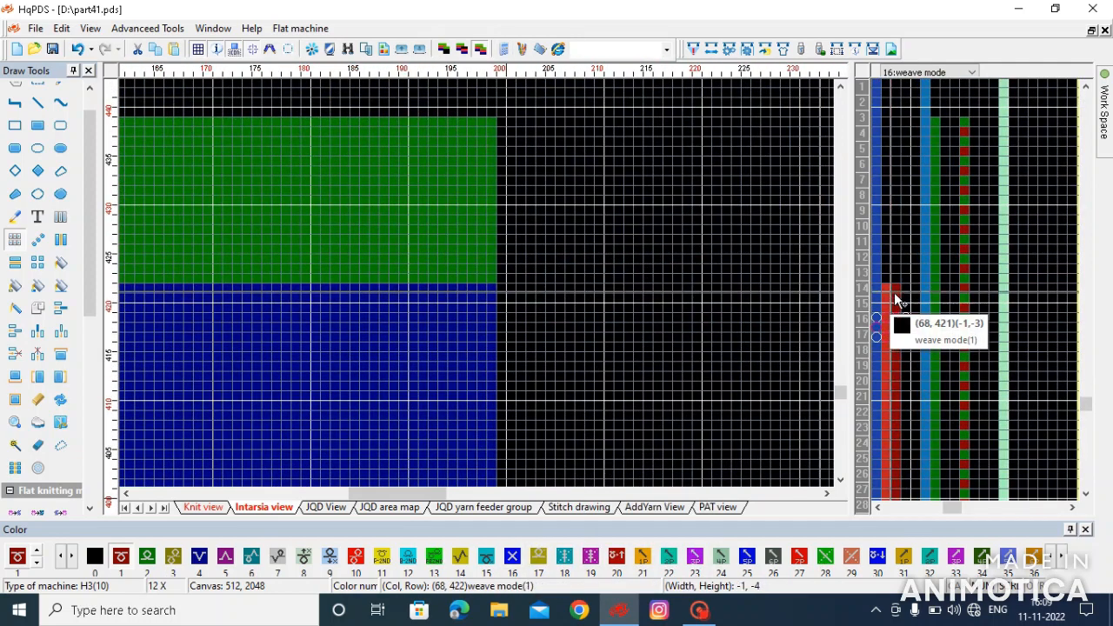
- Measure the row heights of the diamond bands from the bottom upward with selection rectangles and compare them with the weave mode lines
scroll(484, 313, down, 5)
scroll(485, 296, down, 5)
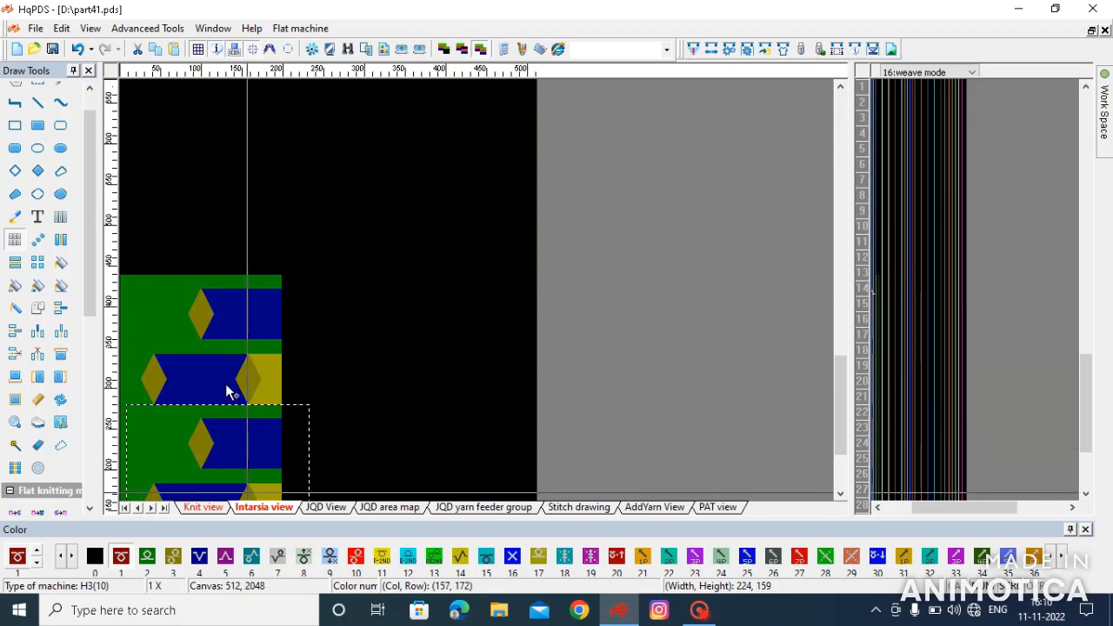
scroll(206, 435, up, 3)
scroll(410, 329, up, 3)
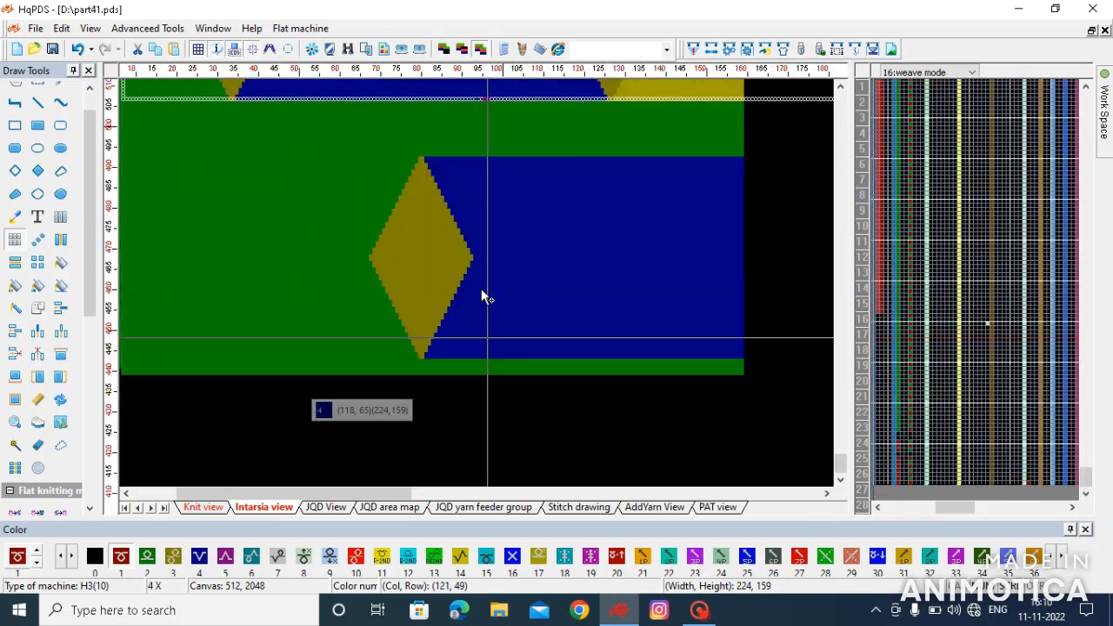
drag(404, 325, 501, 253)
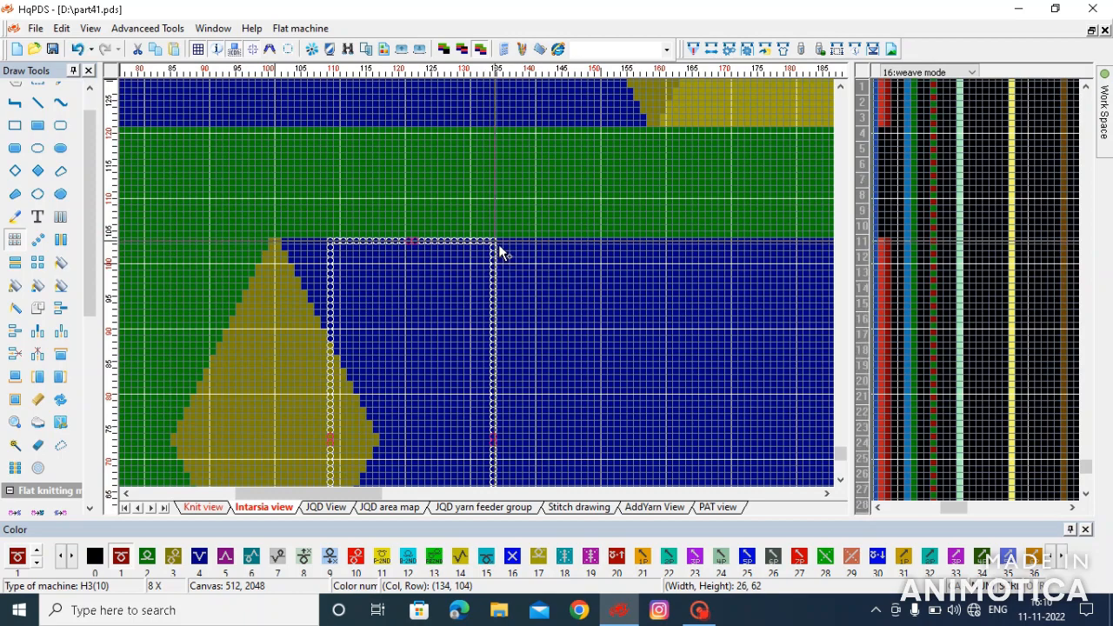
scroll(585, 108, down, 4)
drag(584, 108, 480, 271)
scroll(501, 104, up, 3)
drag(374, 162, 483, 289)
scroll(476, 95, down, 4)
scroll(485, 120, up, 2)
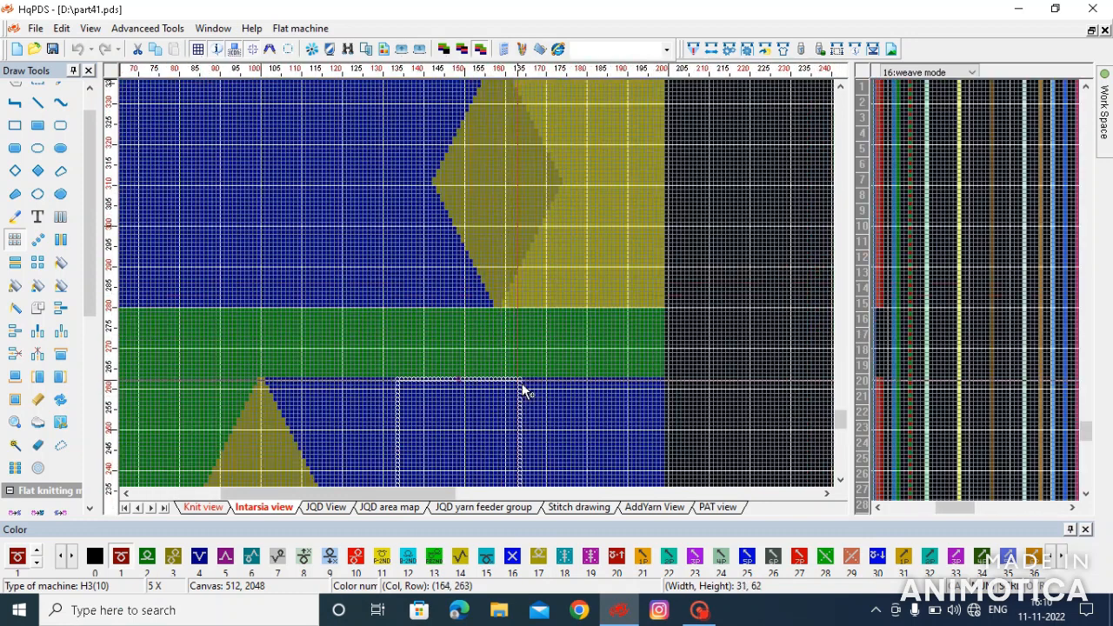
scroll(568, 157, down, 2)
drag(446, 310, 482, 304)
scroll(478, 229, up, 3)
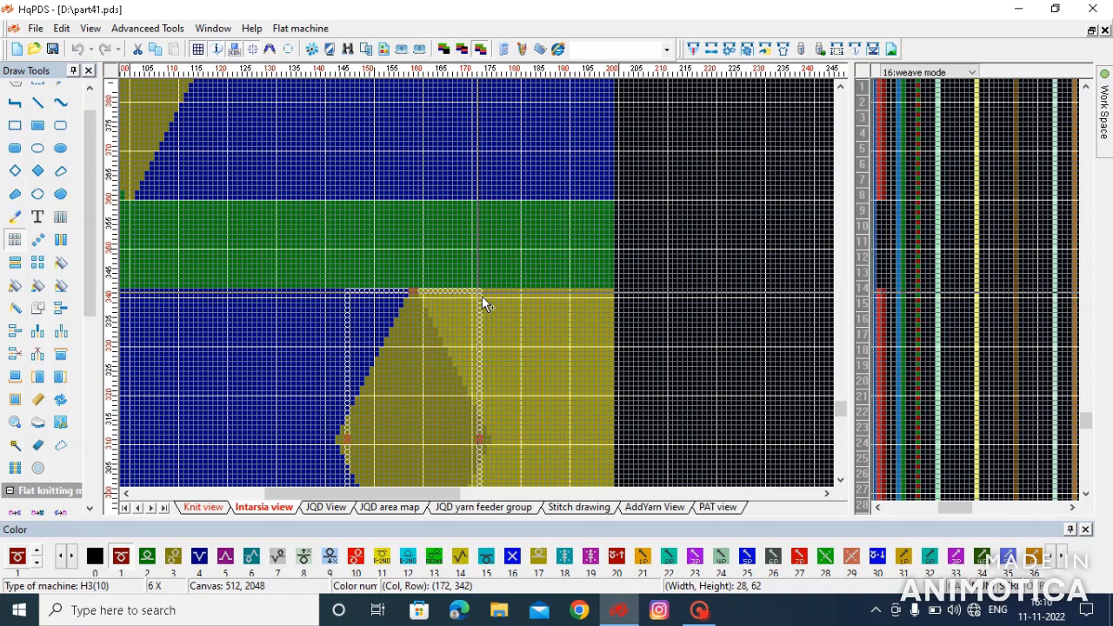
- Measure the heights of the upper two diamond bands with selection rectangles and check them against the weave mode line
drag(426, 198, 484, 297)
scroll(454, 166, down, 3)
scroll(453, 174, up, 2)
drag(515, 428, 513, 423)
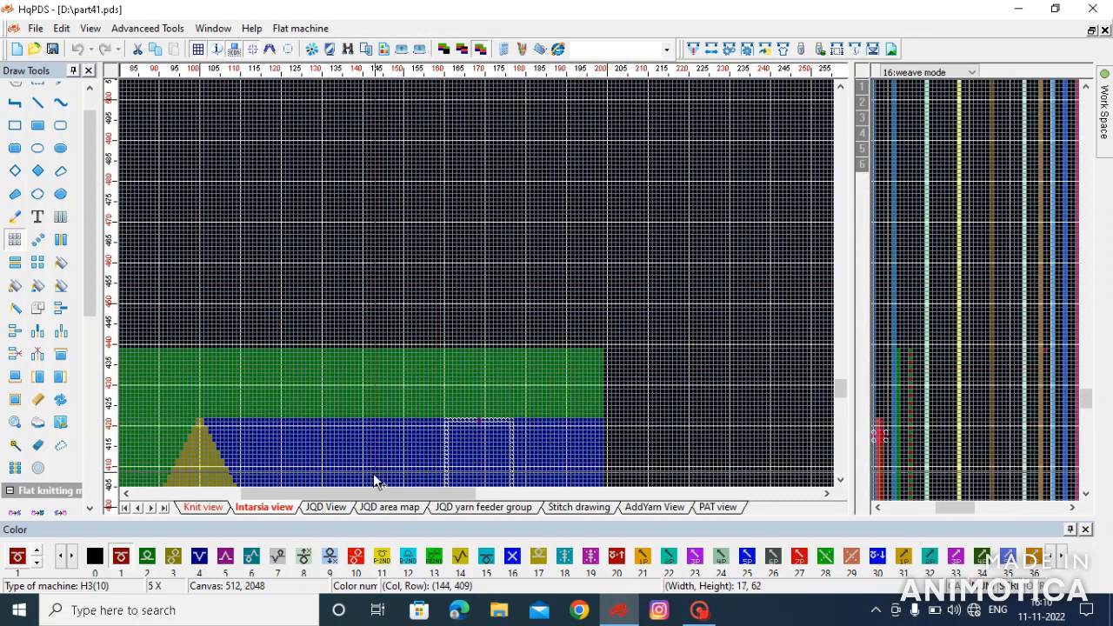
scroll(294, 299, down, 4)
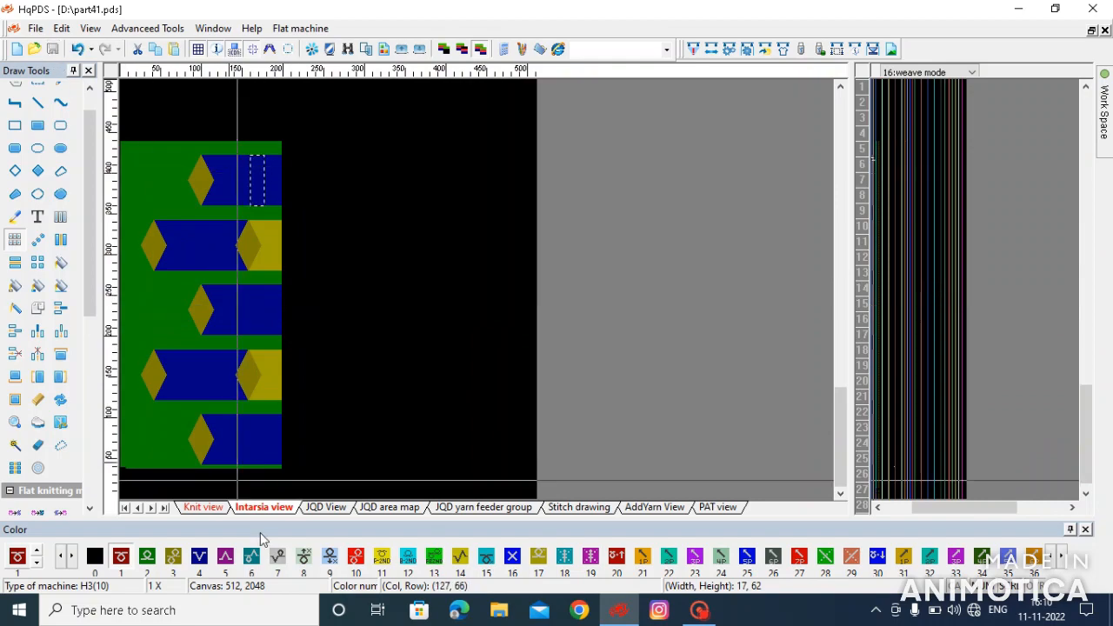
- Clear the surplus green rows below row 41 along the panel's bottom edge in the Intarsia view
scroll(221, 323, up, 3)
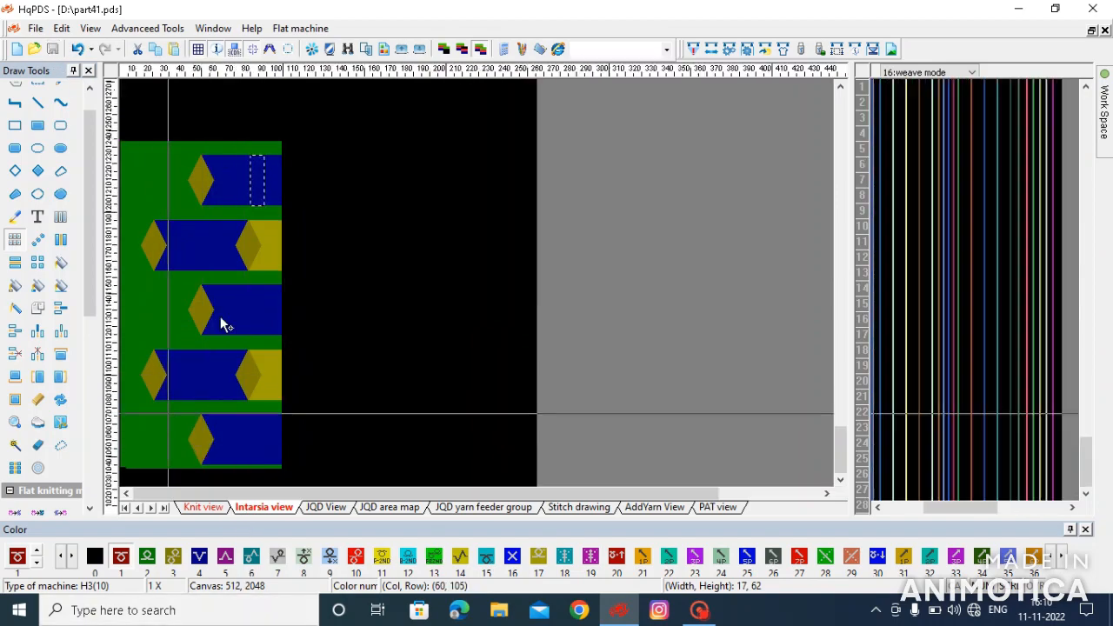
scroll(196, 353, up, 3)
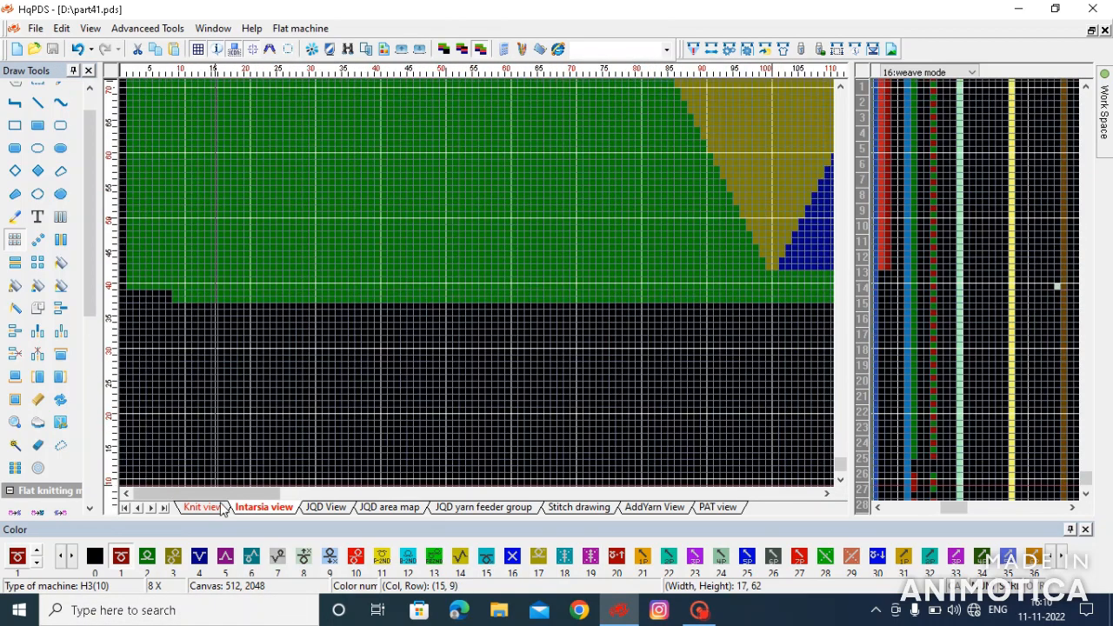
click(215, 505)
click(247, 515)
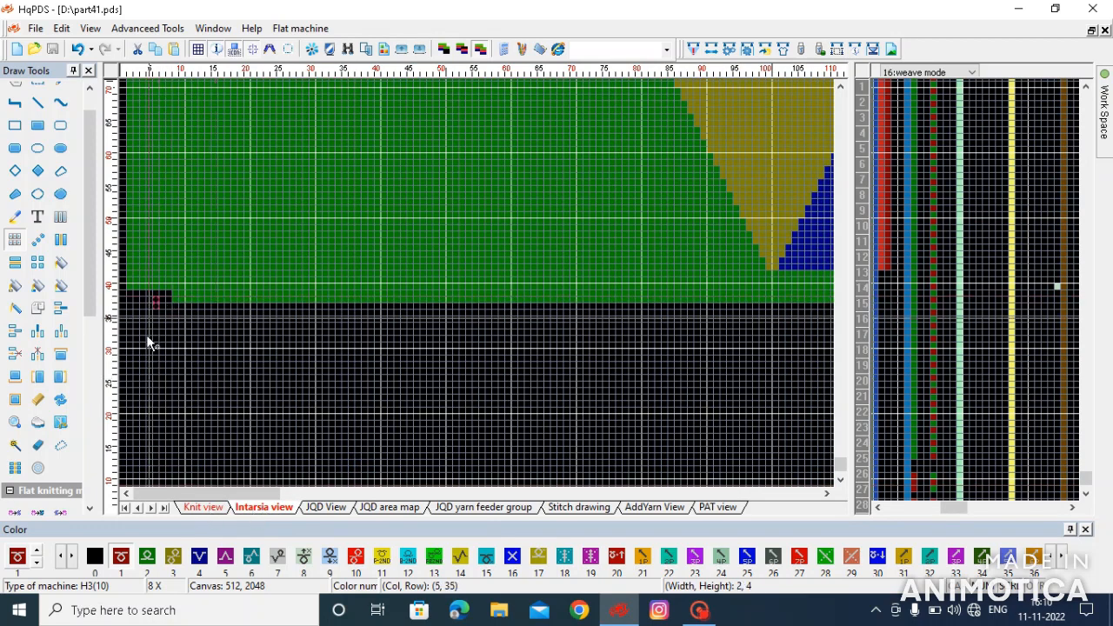
drag(147, 337, 143, 339)
scroll(696, 339, down, 4)
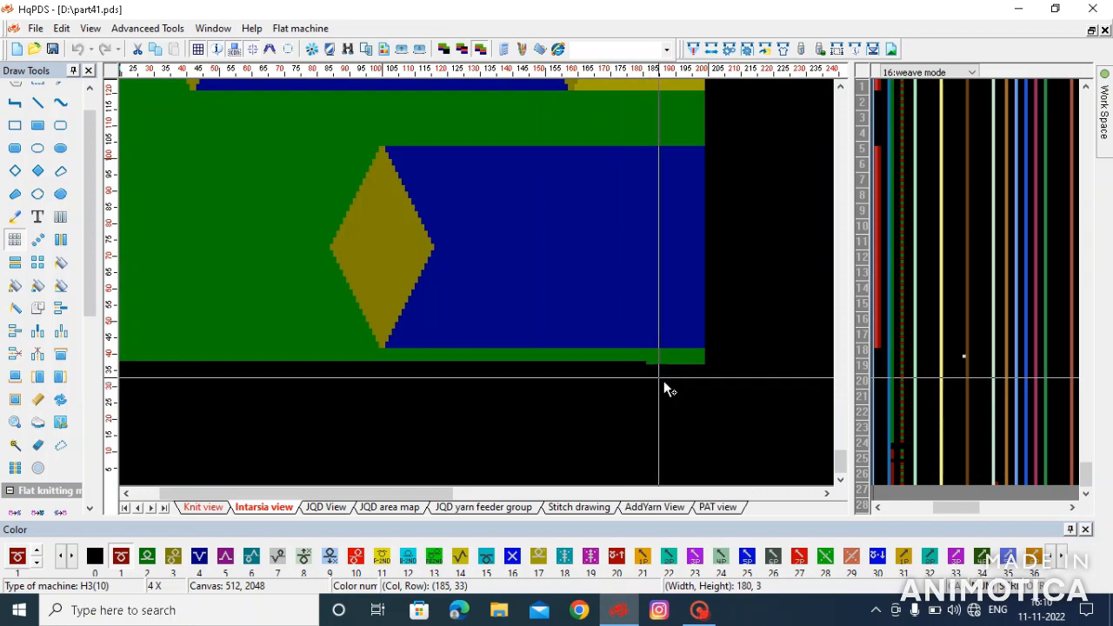
scroll(657, 383, up, 2)
click(554, 296)
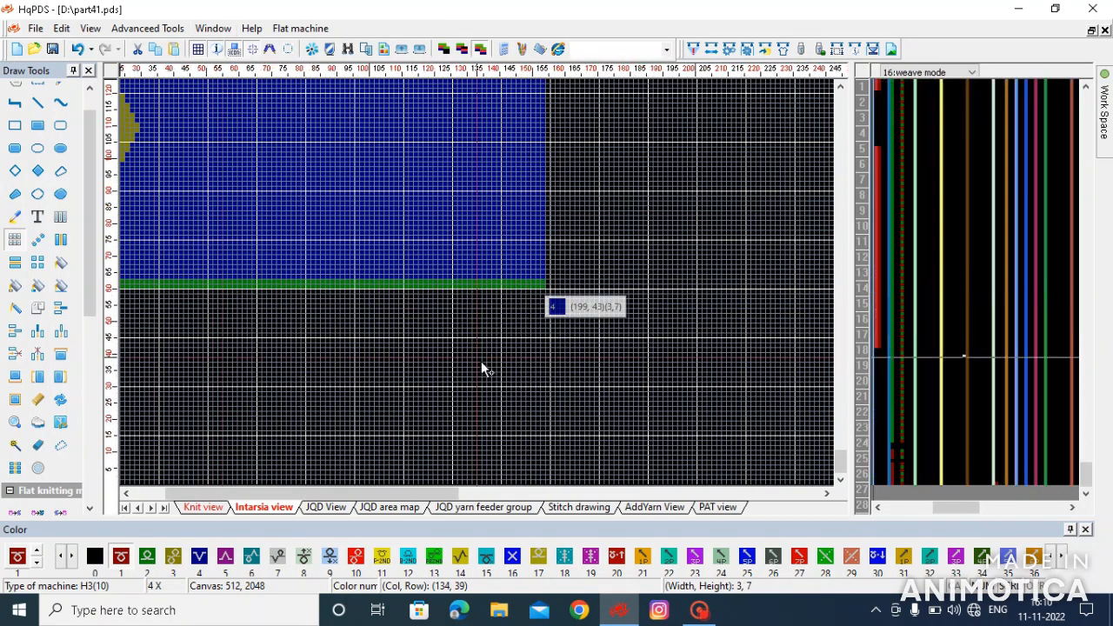
scroll(409, 357, down, 2)
scroll(287, 300, up, 5)
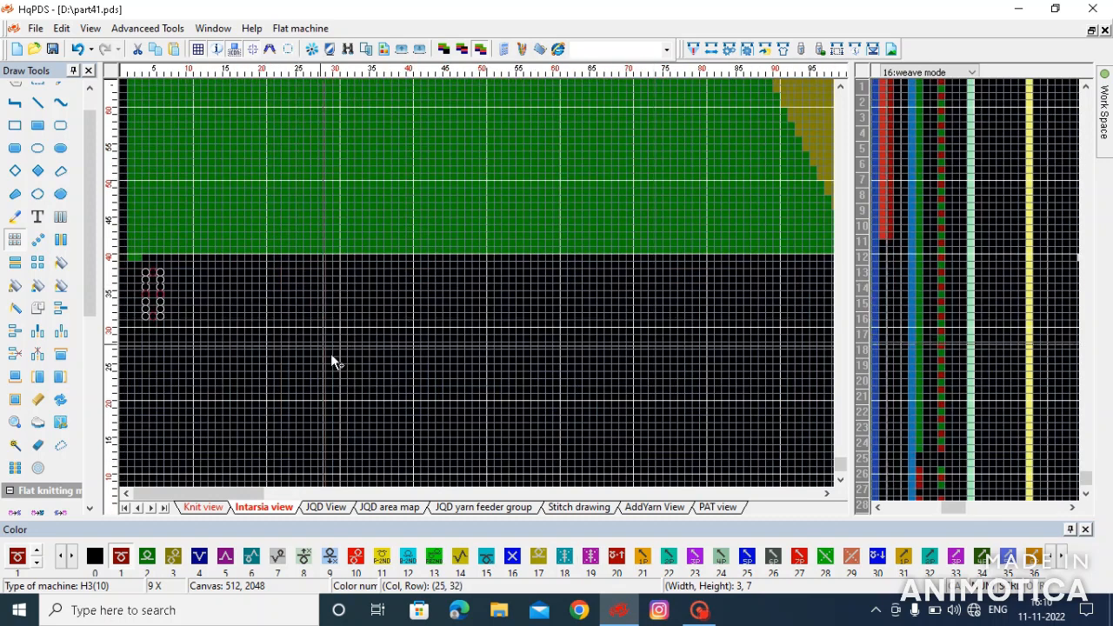
drag(184, 258, 226, 302)
- Select the whole 198 by 399 intarsia pattern, copy it to the Knit view and switch to that view
click(132, 252)
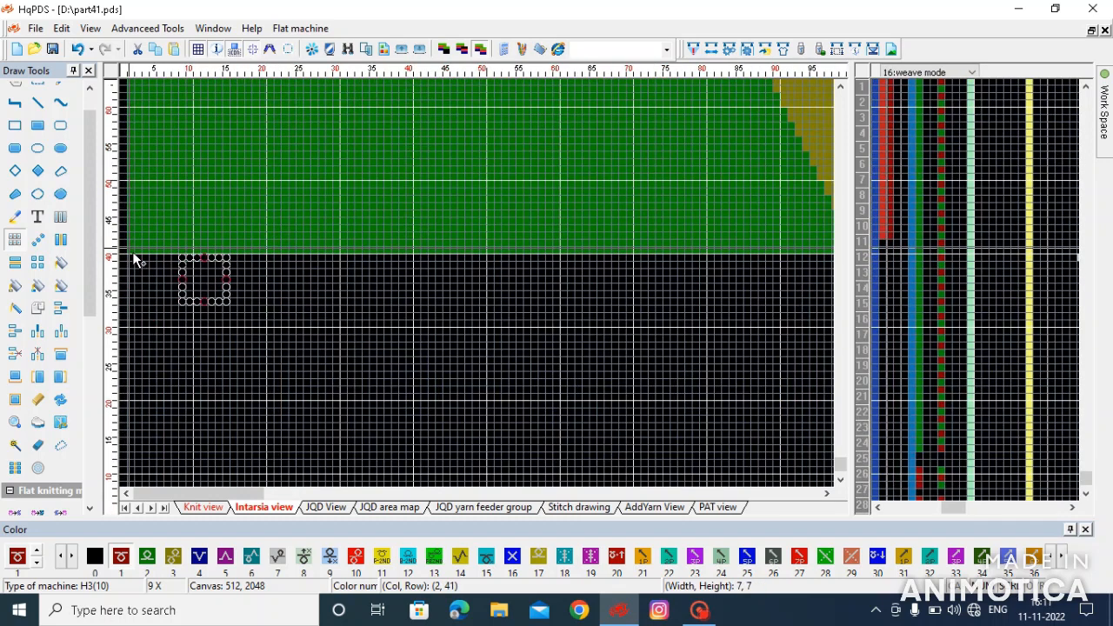
scroll(514, 146, down, 8)
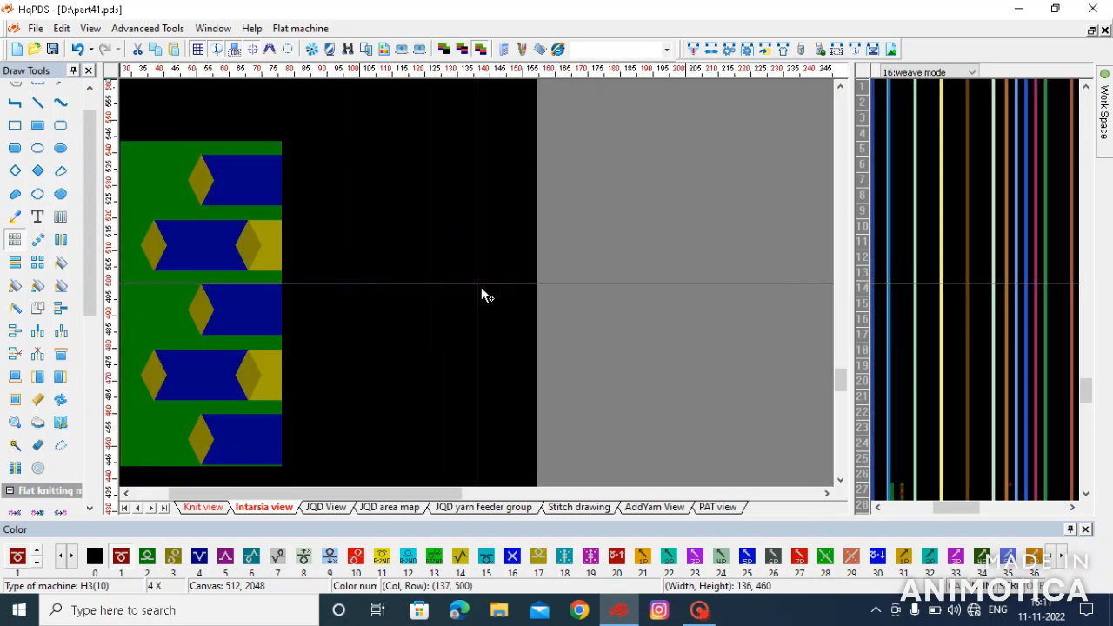
scroll(481, 287, up, 5)
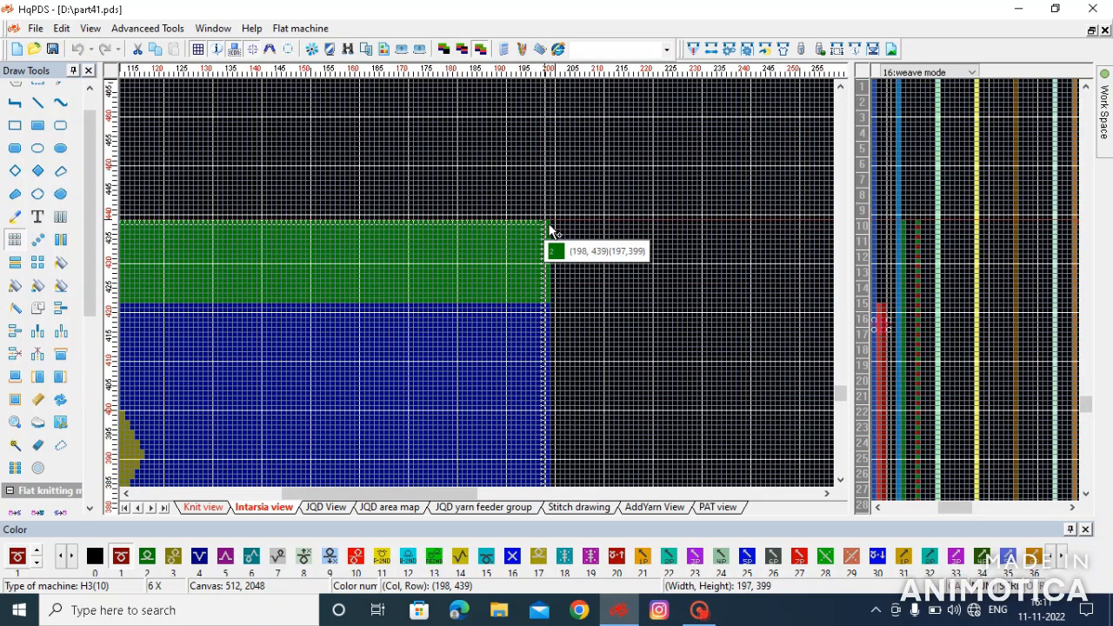
right_click(481, 257)
mouse_move(647, 448)
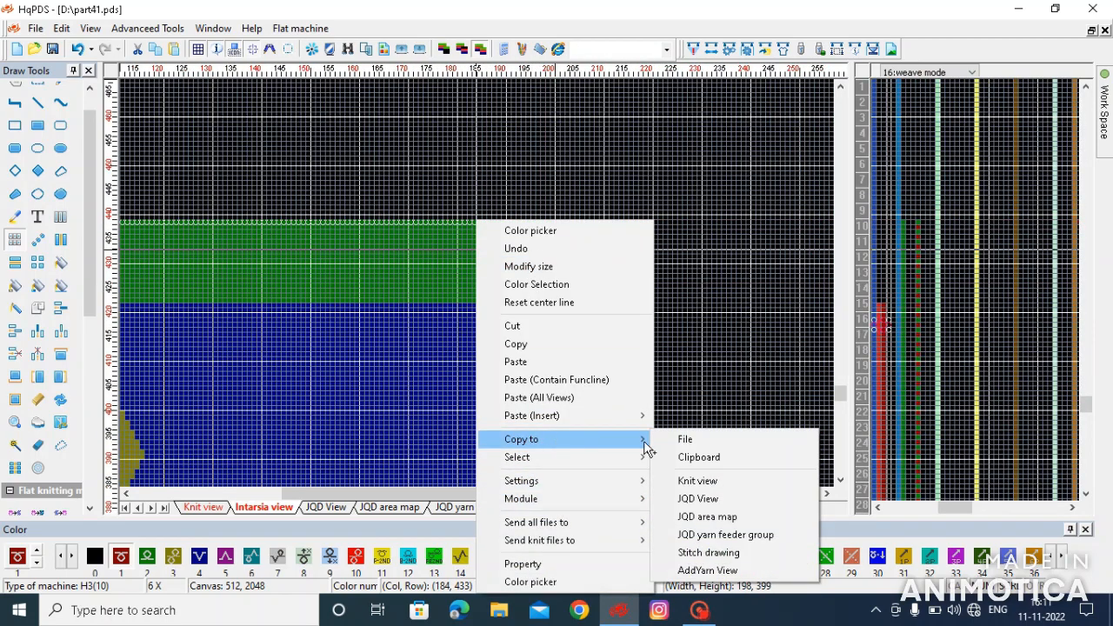
click(697, 481)
click(203, 508)
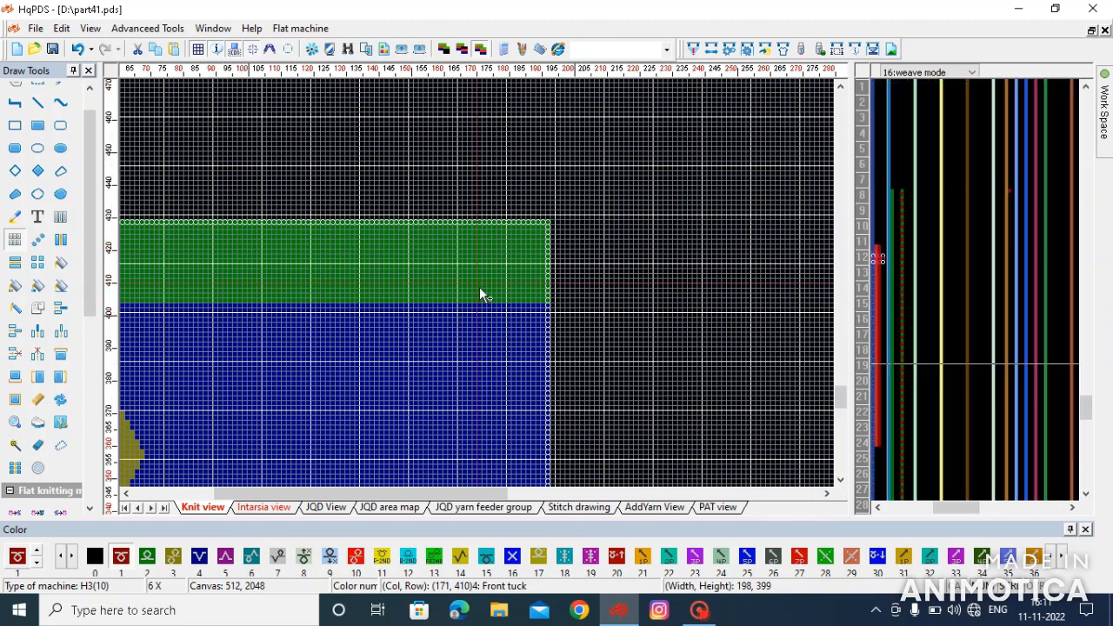
- Fill all green, blue and yellow background areas around the seven diamonds with colour 1 in the Knit view
scroll(199, 406, up, 1)
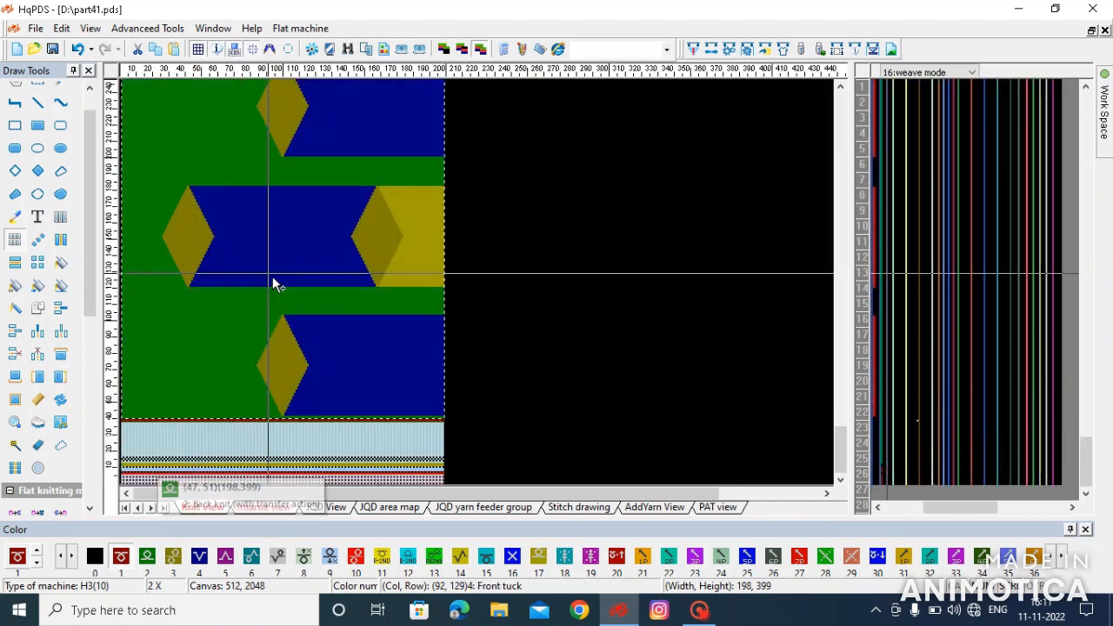
scroll(288, 280, up, 1)
scroll(373, 286, down, 1)
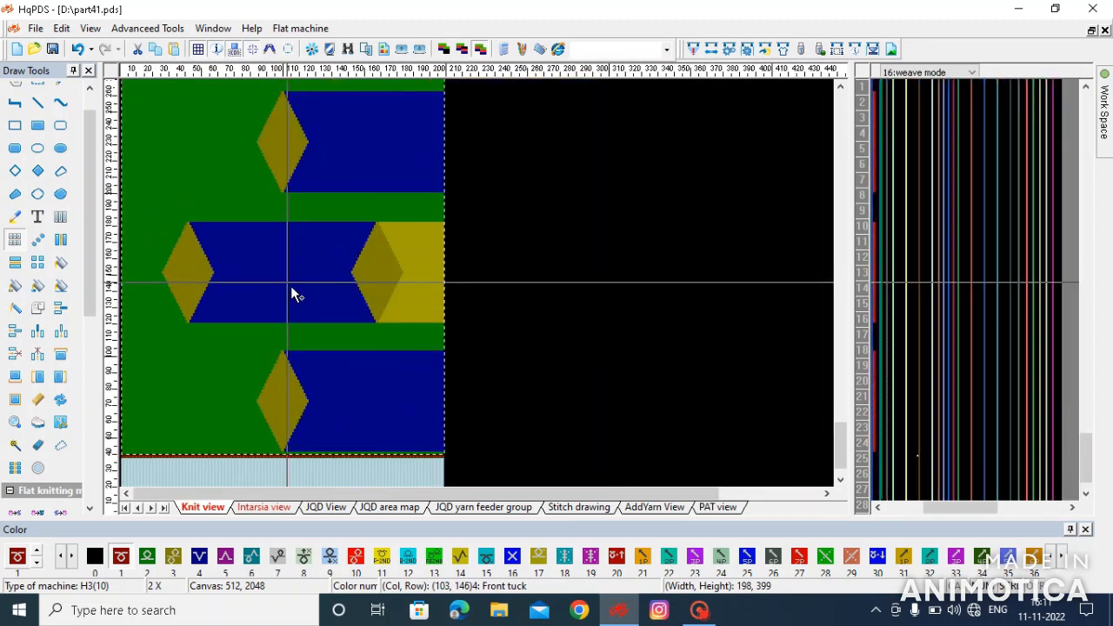
click(241, 198)
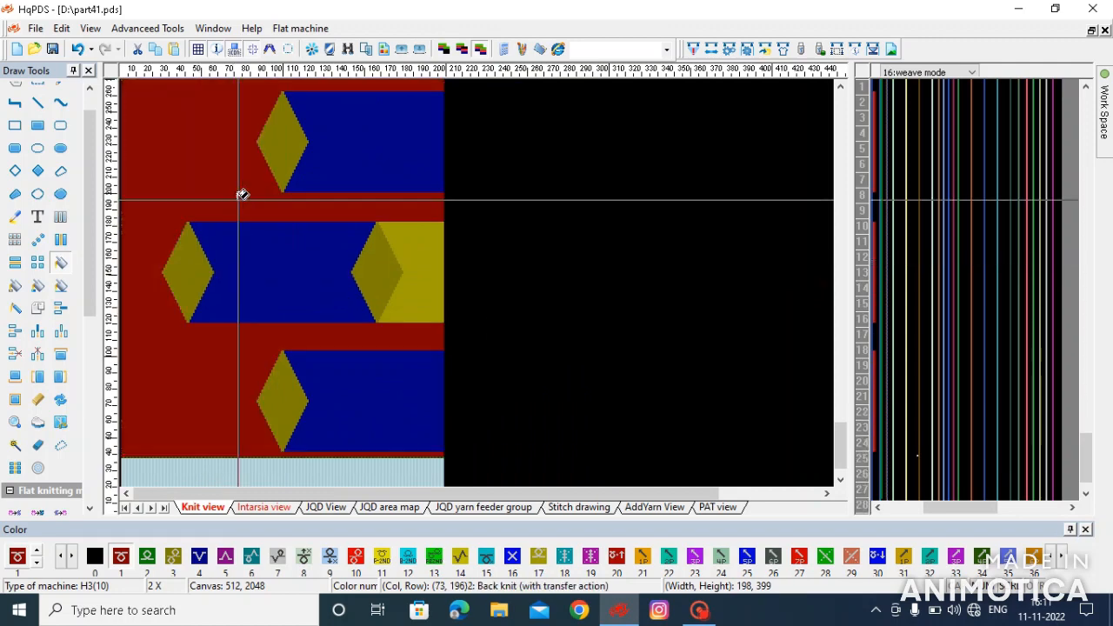
click(365, 403)
click(306, 284)
click(405, 226)
click(361, 122)
scroll(360, 126, up, 1)
scroll(356, 276, down, 1)
click(332, 179)
click(423, 181)
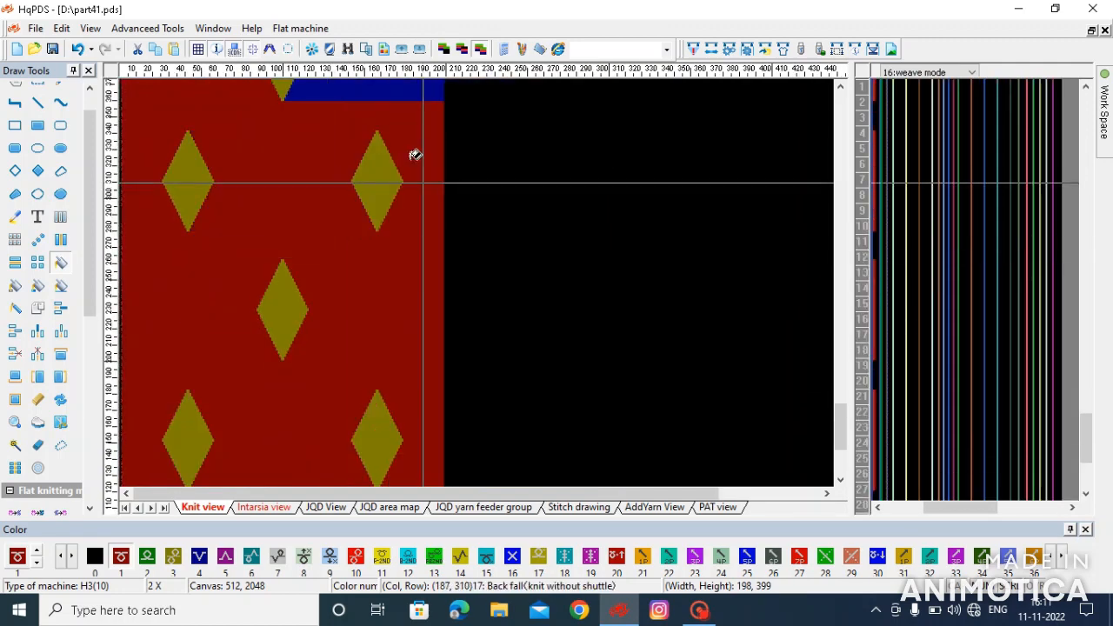
click(360, 88)
scroll(157, 249, down, 1)
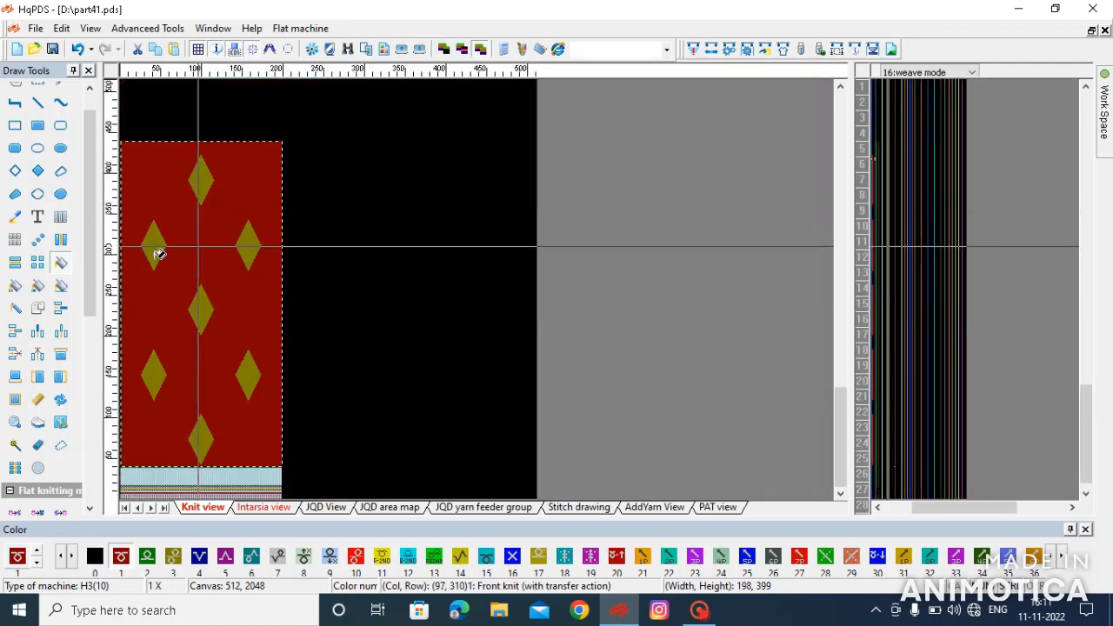
- Configure one shadow rule with basic colour 3, shadow colour 22, override colour 1 and a total of 3
click(37, 424)
click(236, 356)
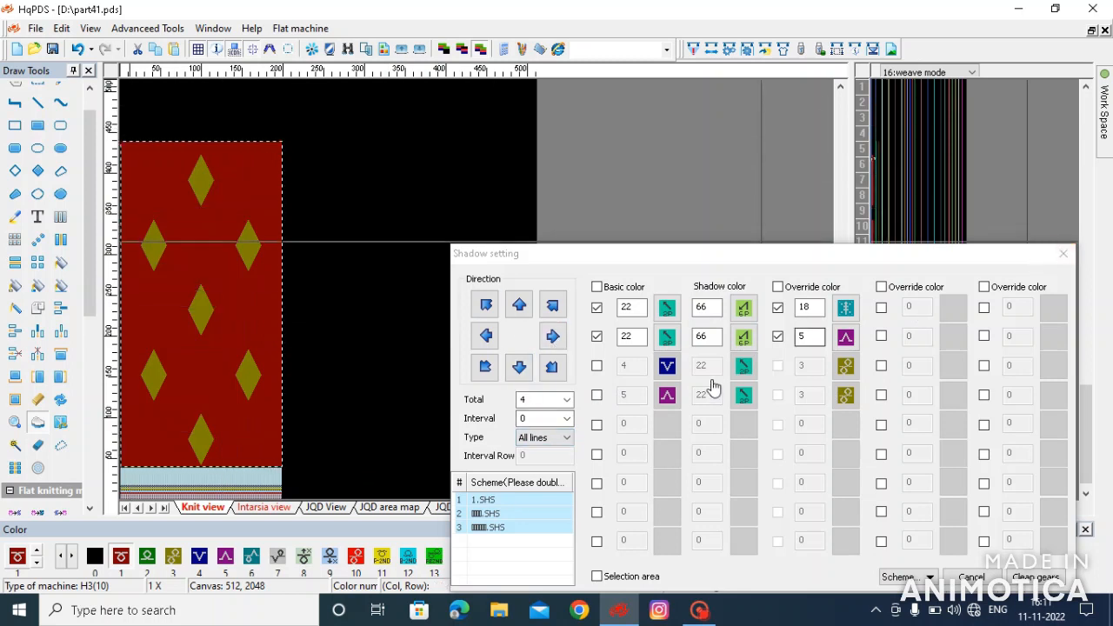
click(596, 337)
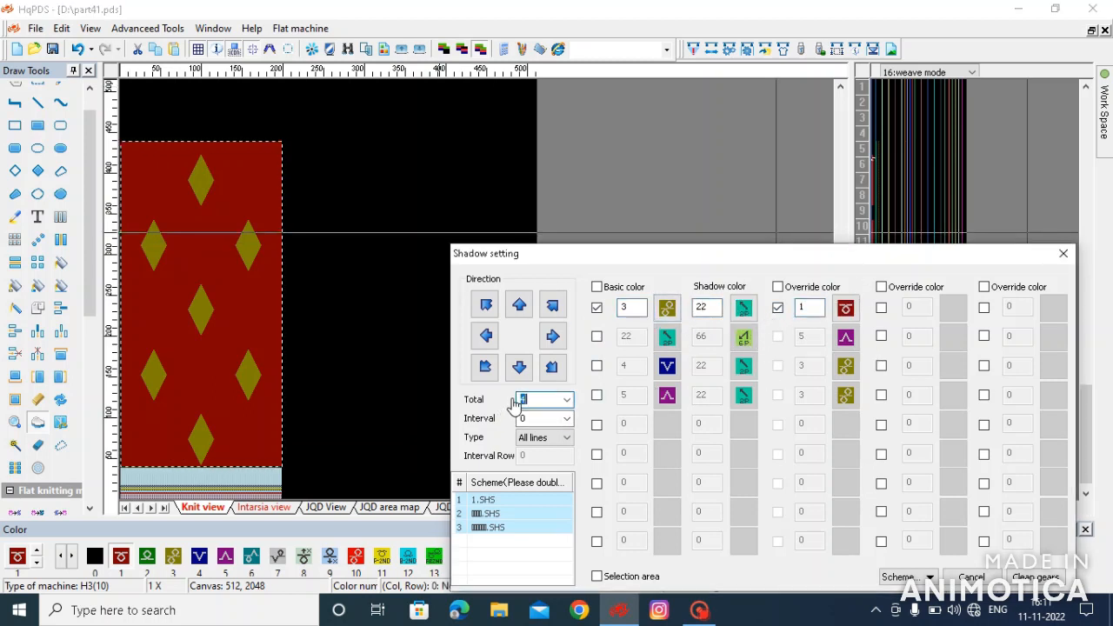
- Apply the shadow around the diamonds in the right, left, down and up directions
click(558, 339)
right_click(420, 329)
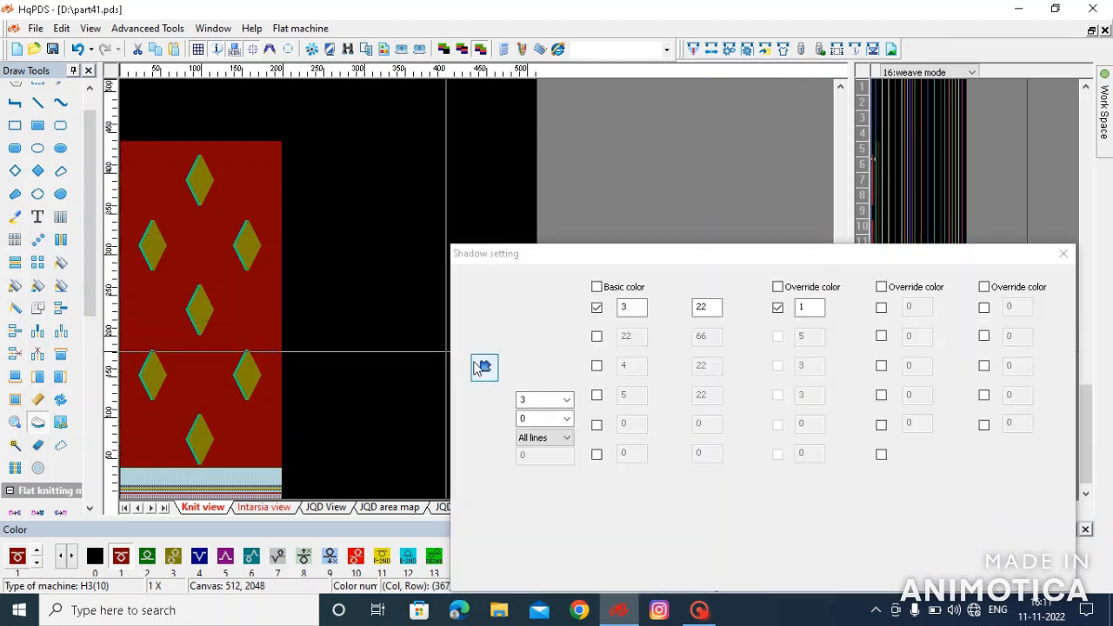
click(487, 339)
right_click(418, 331)
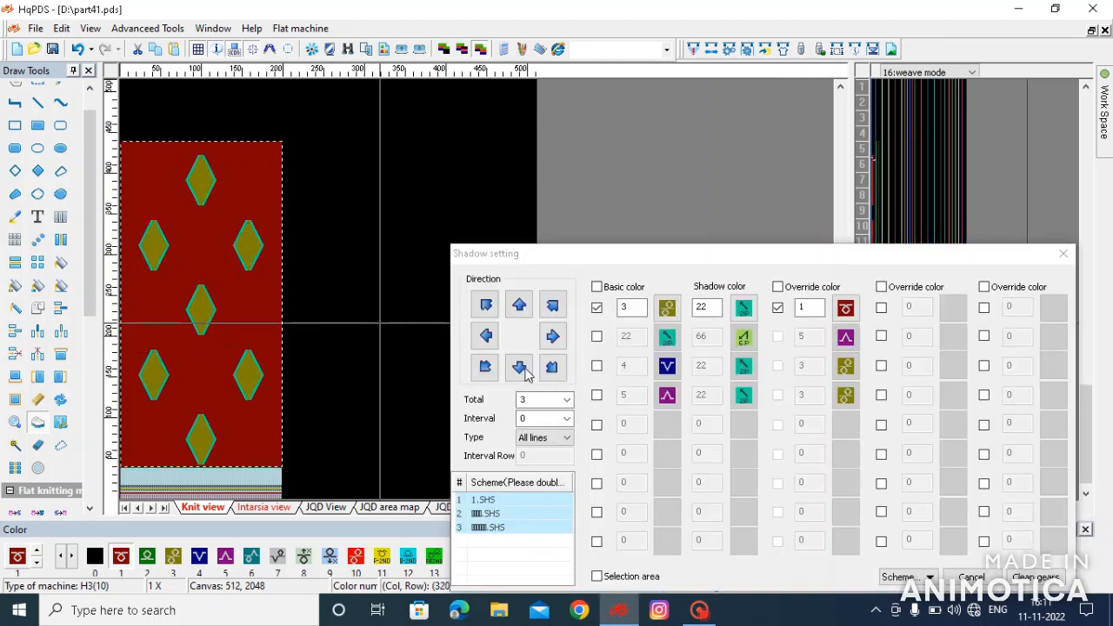
click(551, 368)
key(ctrl+z)
right_click(461, 325)
click(520, 368)
right_click(430, 330)
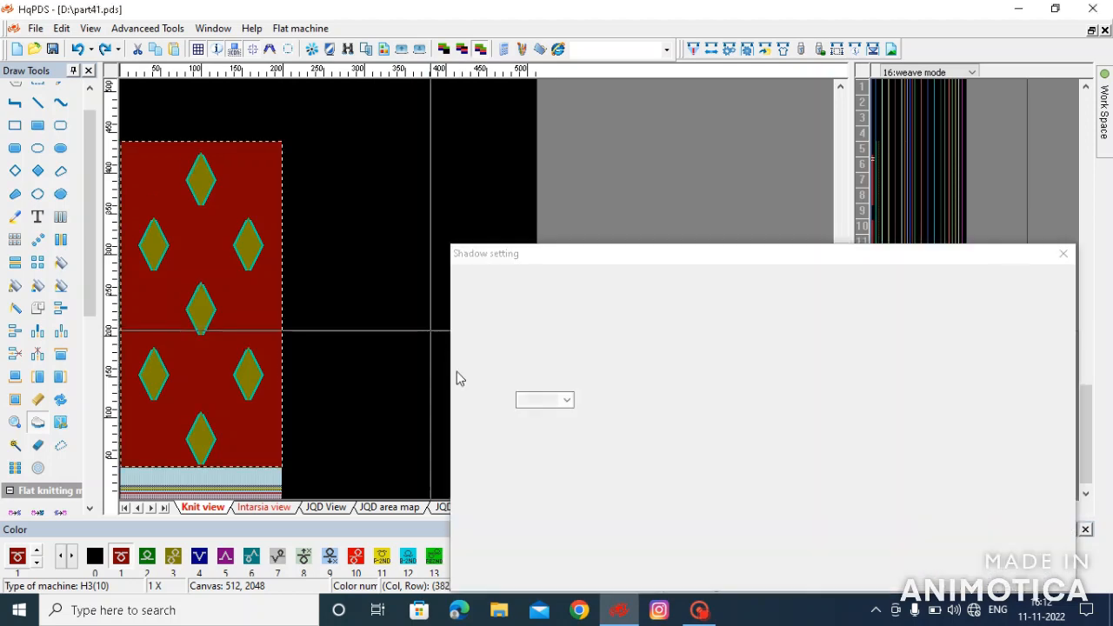
click(520, 304)
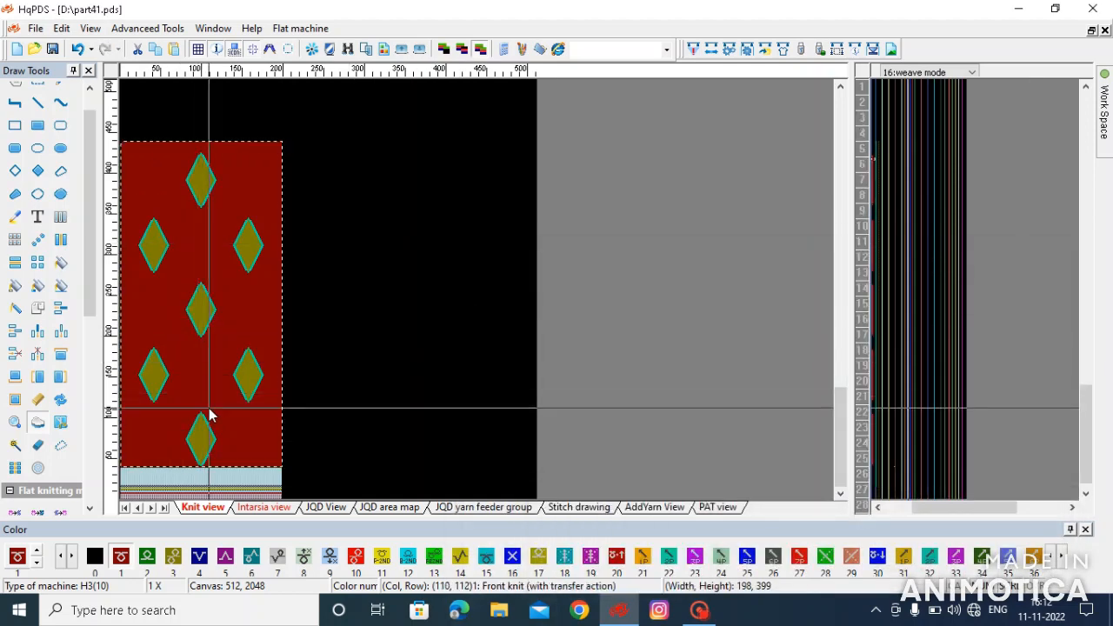
- Extend the outline at the lower tip of the left diamond in the second row with small filled rectangles of colour 22
scroll(209, 416, up, 6)
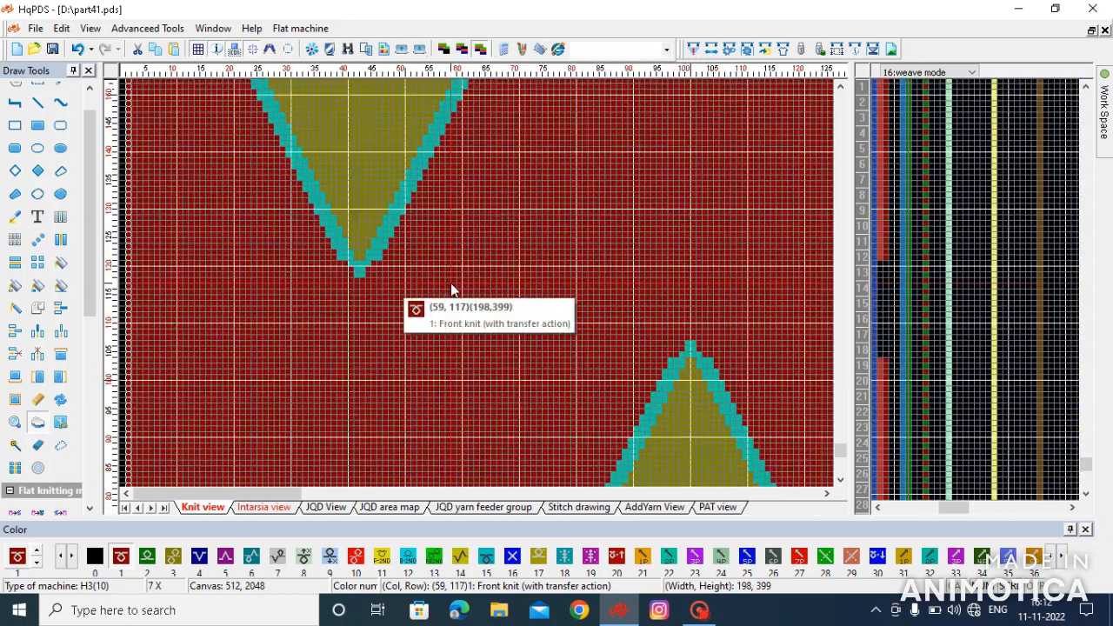
scroll(453, 290, up, 2)
scroll(395, 269, down, 4)
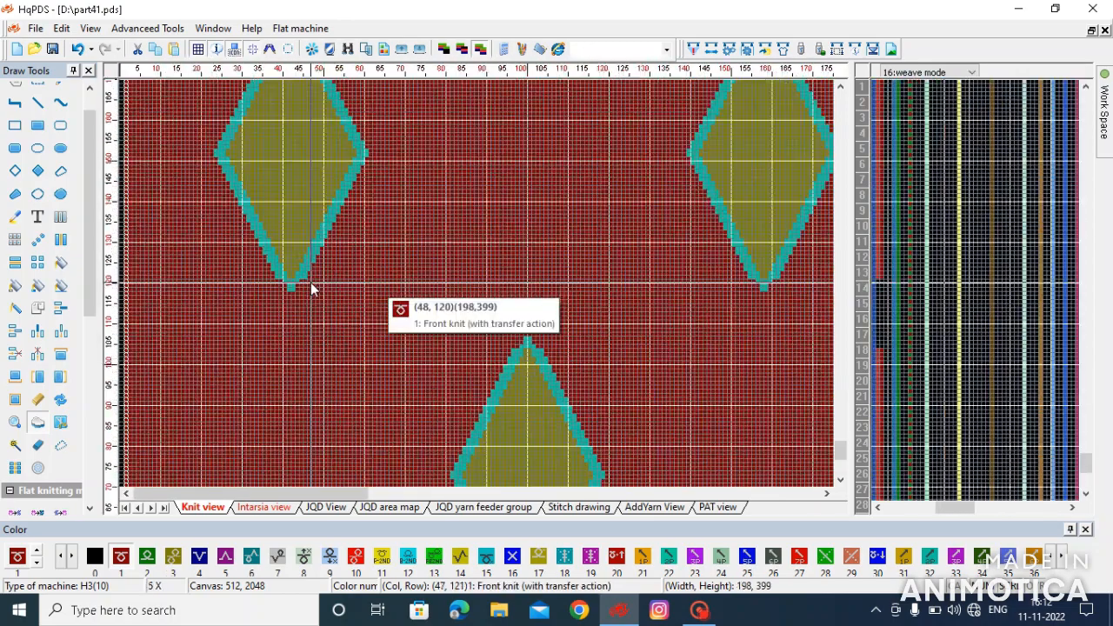
scroll(310, 283, up, 7)
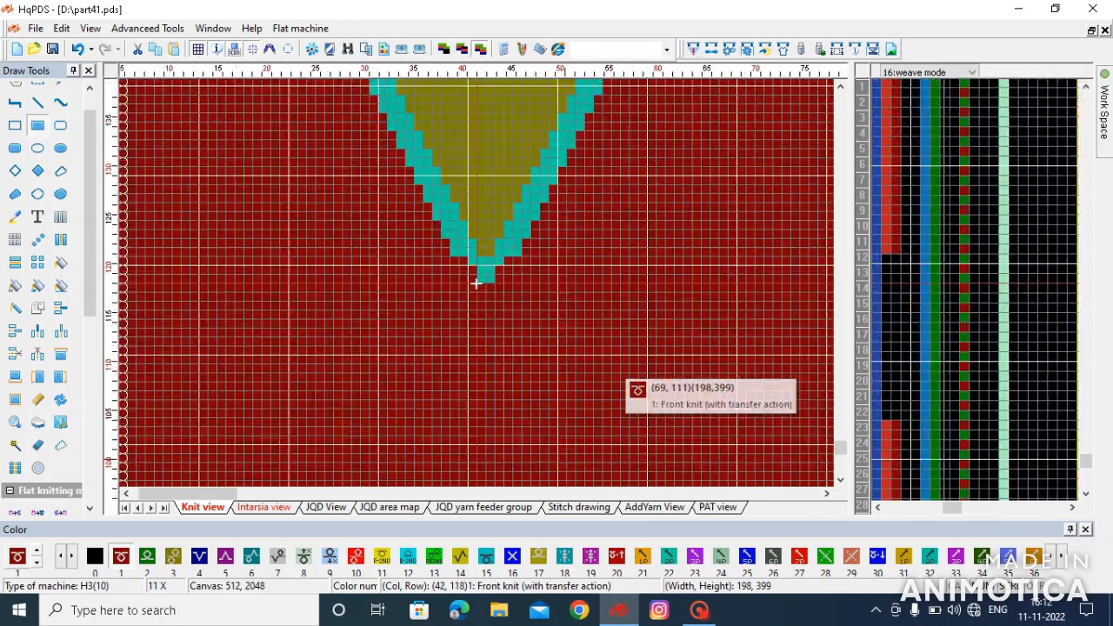
drag(464, 271, 461, 259)
key(ctrl+z)
click(669, 556)
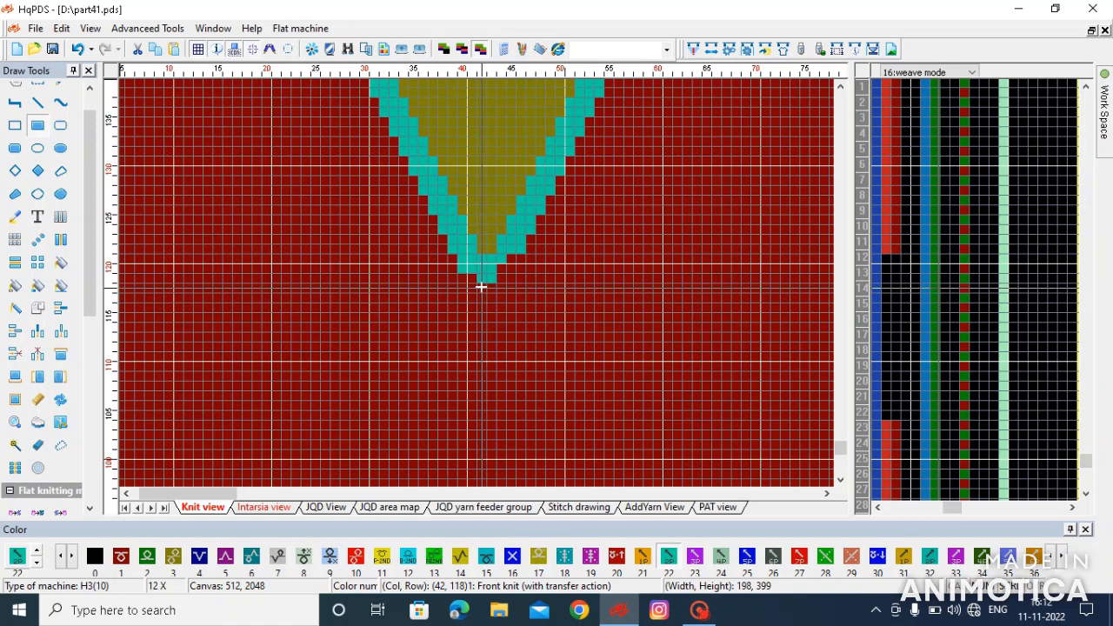
drag(472, 288, 481, 276)
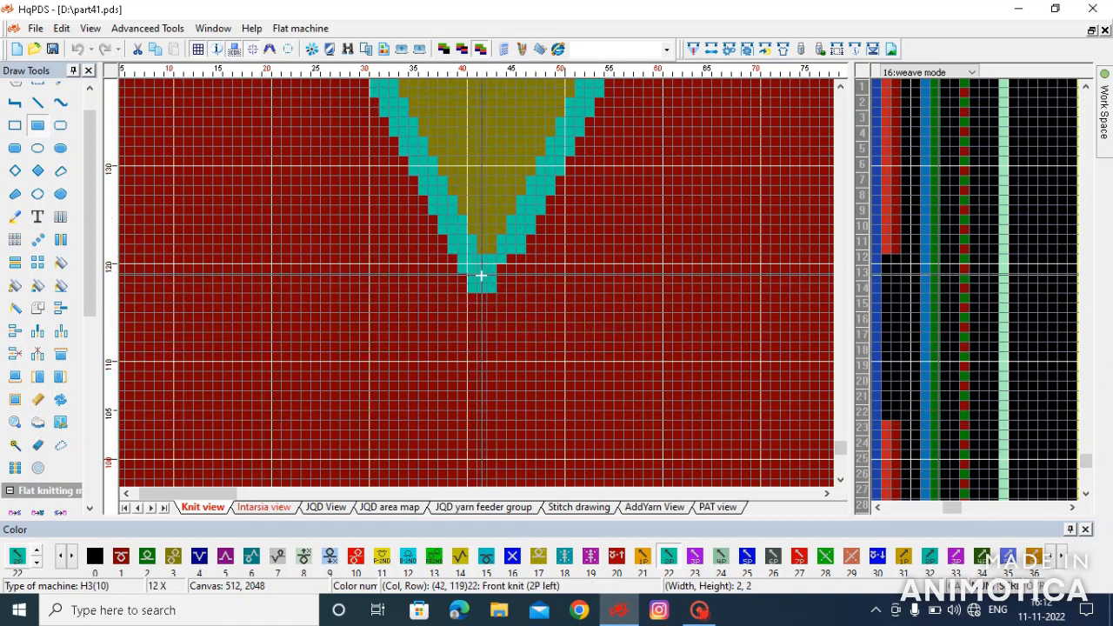
click(486, 303)
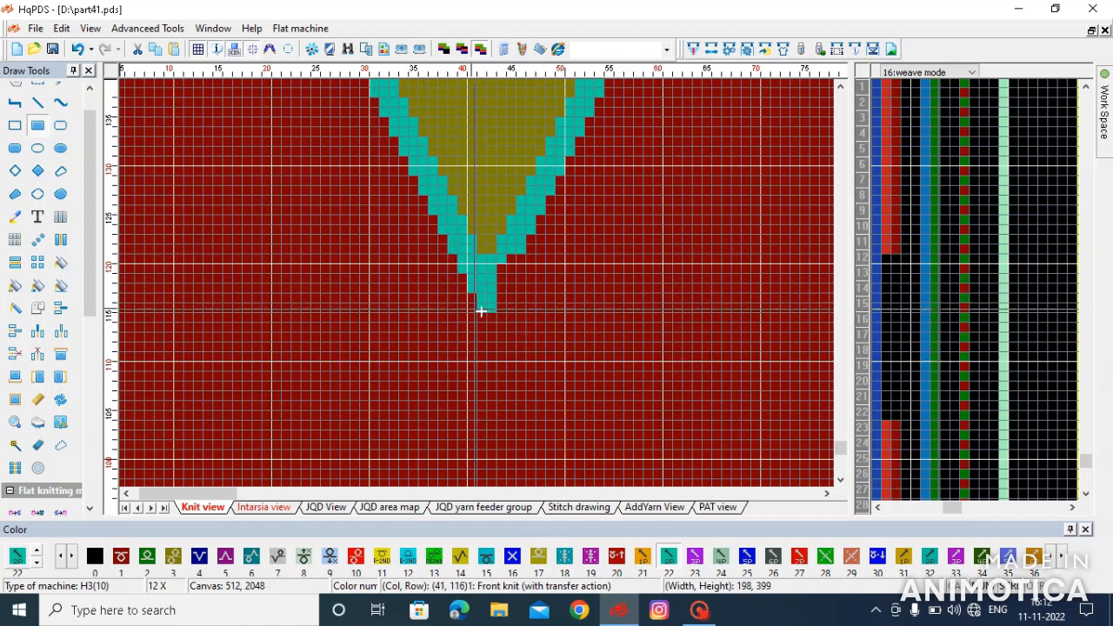
click(504, 269)
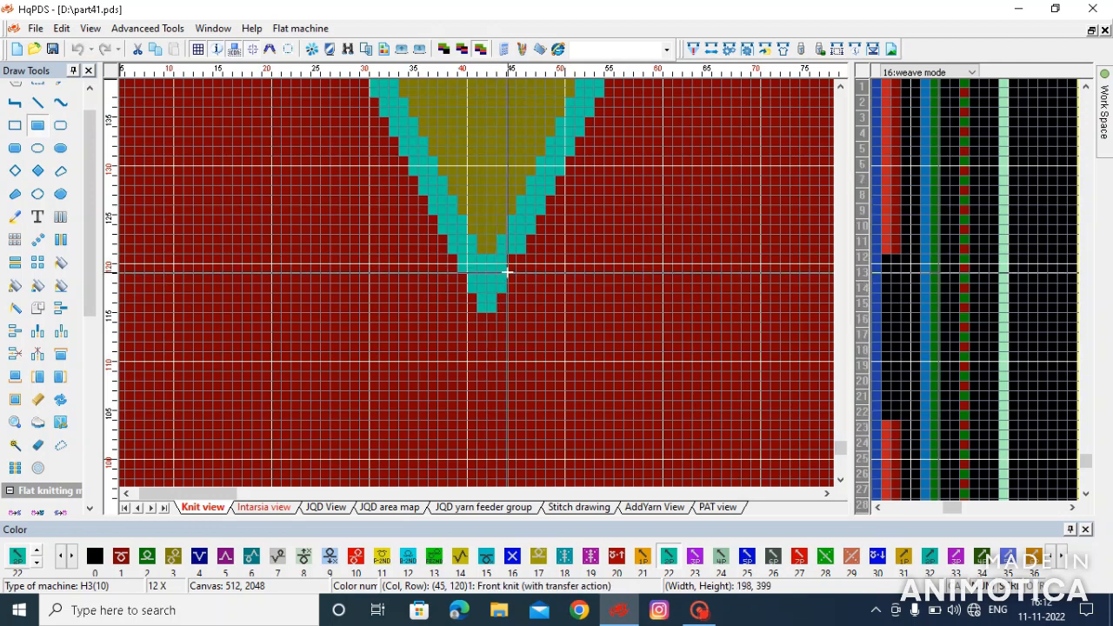
- Extend the outline at the same diamond's upper tip with small filled rectangles of colour 22
scroll(472, 285, down, 2)
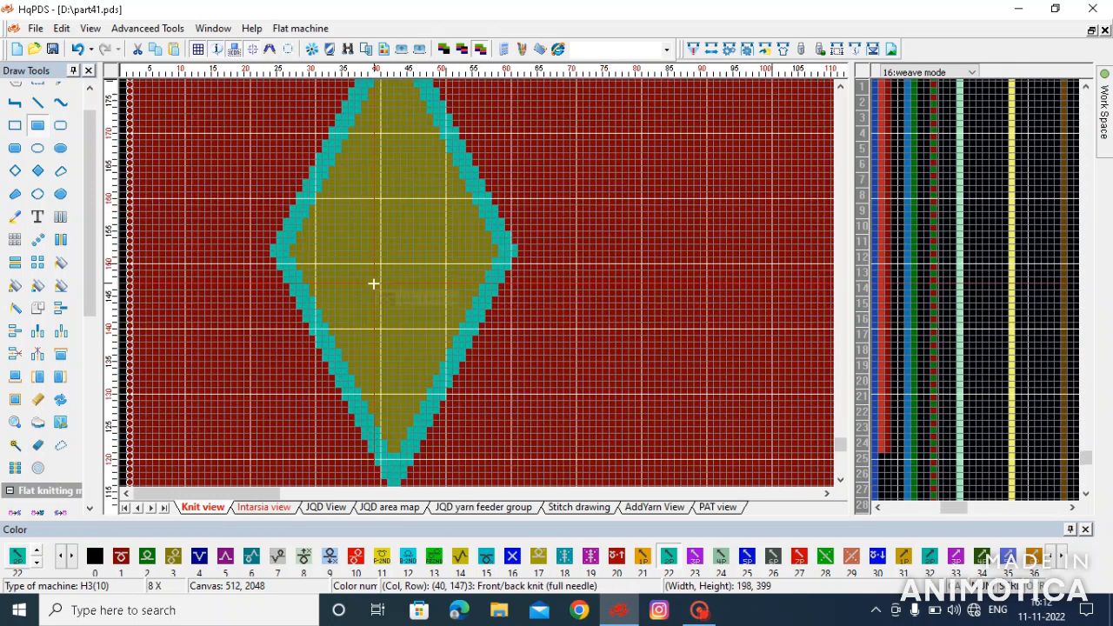
scroll(372, 99, up, 1)
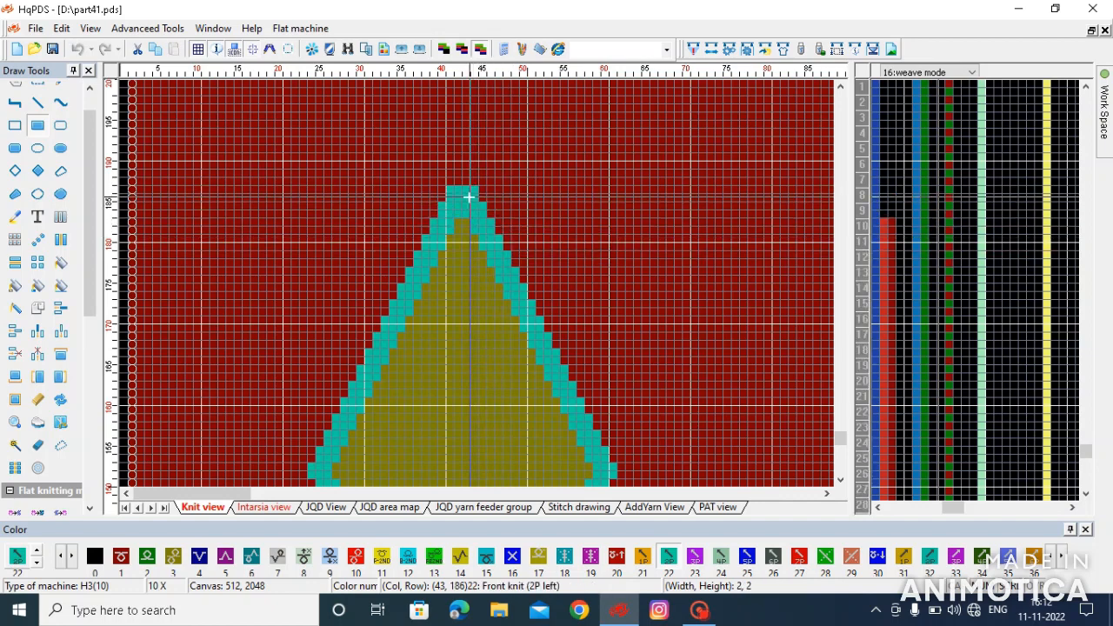
- Try to copy the outline of the second row's left diamond onto the right diamond in the same row
scroll(362, 281, down, 2)
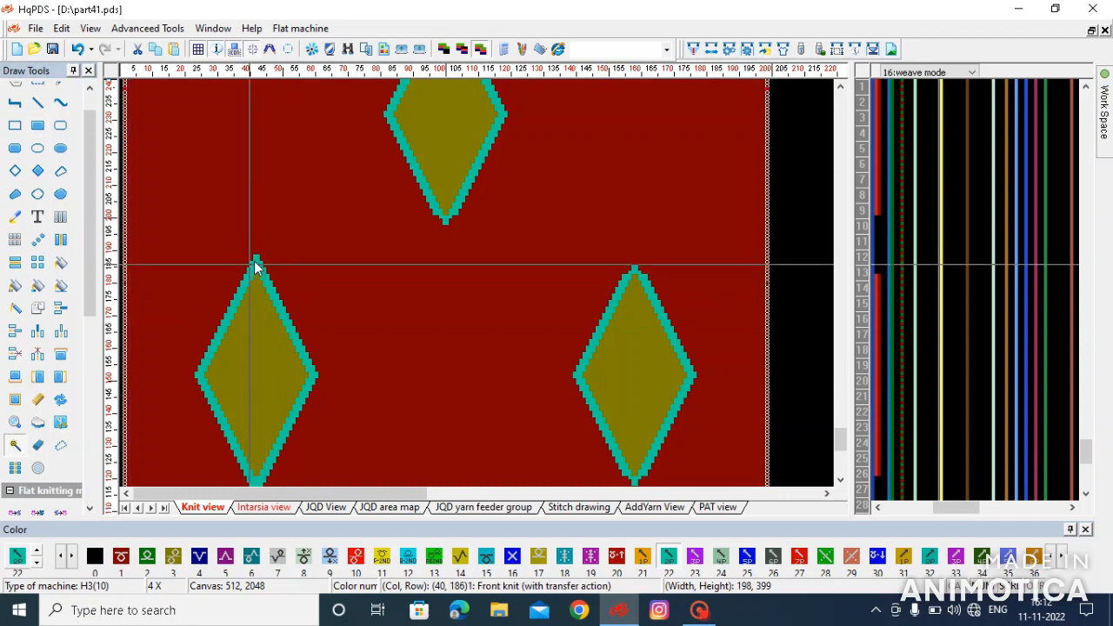
click(259, 262)
scroll(635, 278, up, 3)
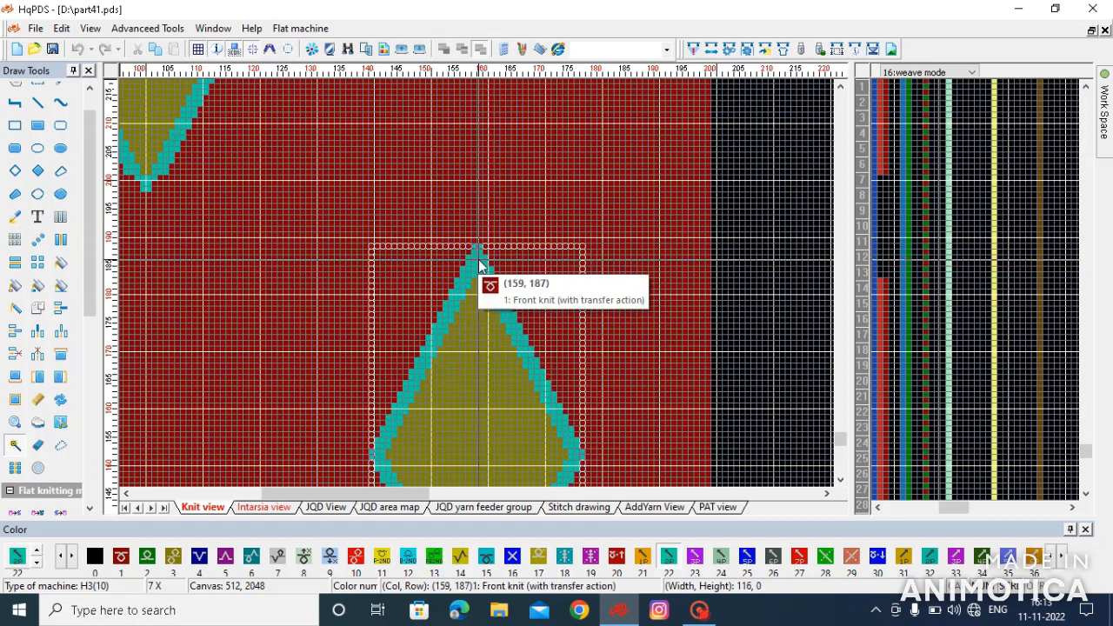
click(480, 266)
scroll(474, 300, down, 3)
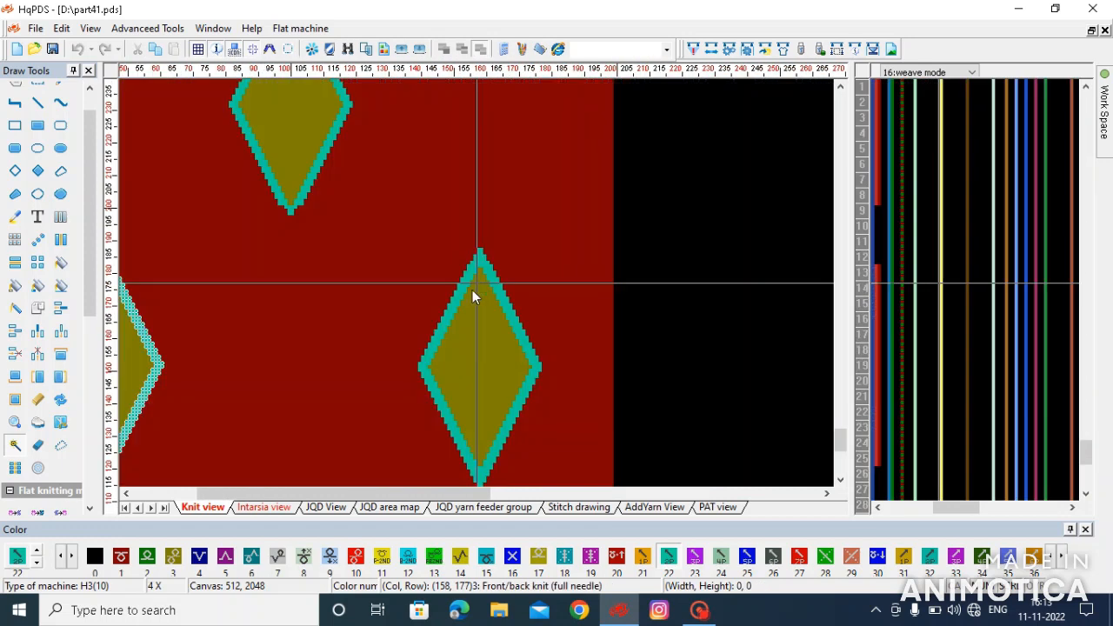
scroll(475, 282, down, 1)
scroll(328, 291, up, 1)
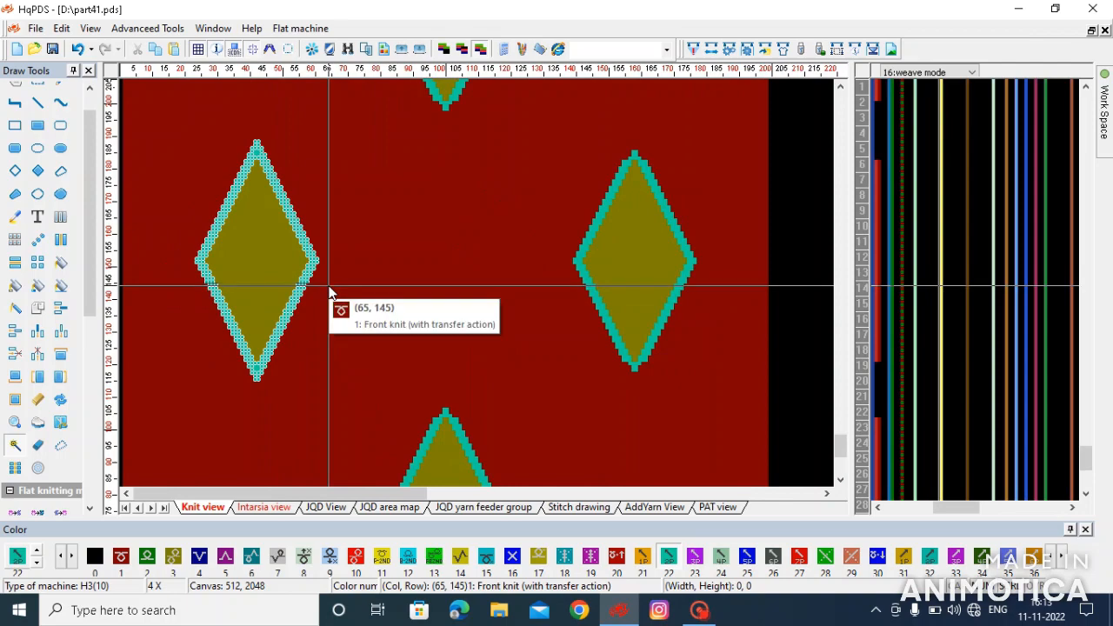
- Repeat a 116 × 72 block containing the second row's left diamond across to the right diamond, so its tips are extended too
scroll(219, 346, up, 1)
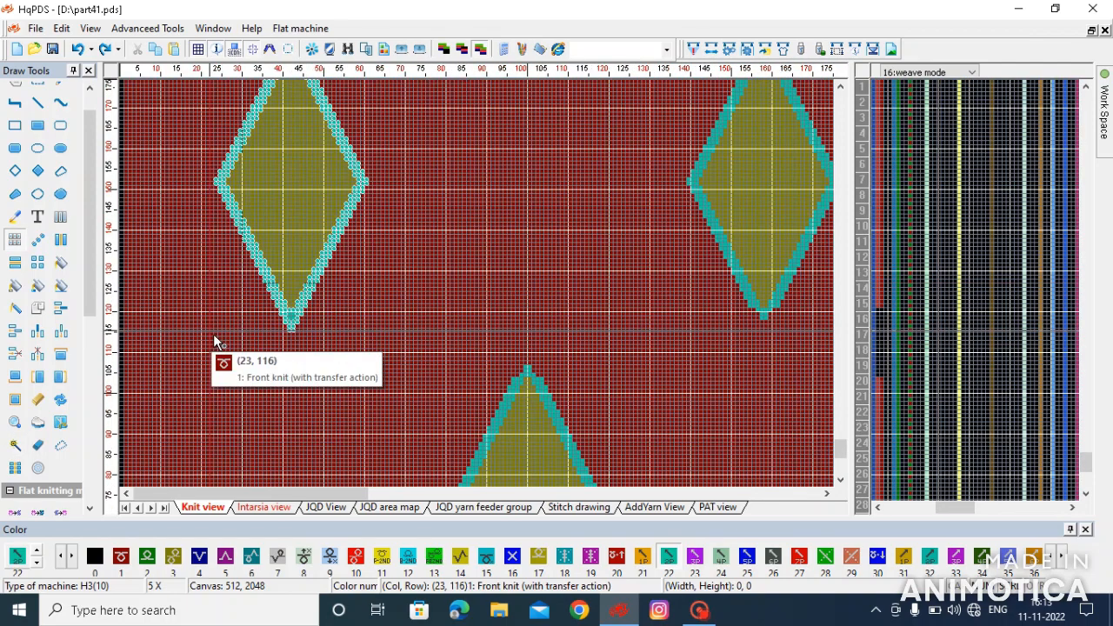
click(216, 326)
scroll(620, 126, up, 2)
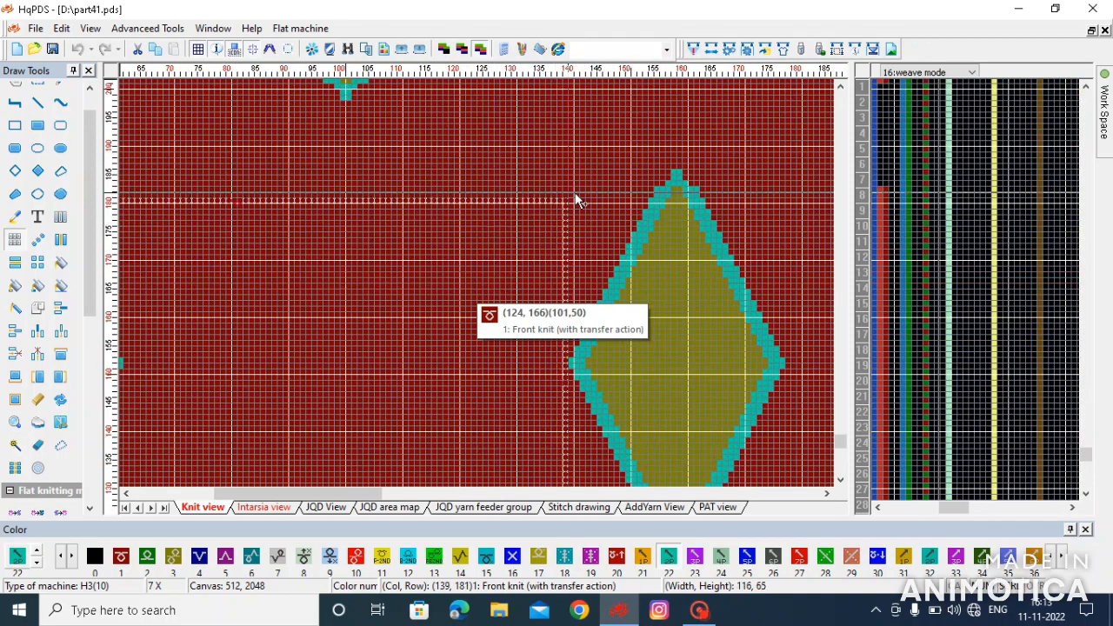
click(568, 169)
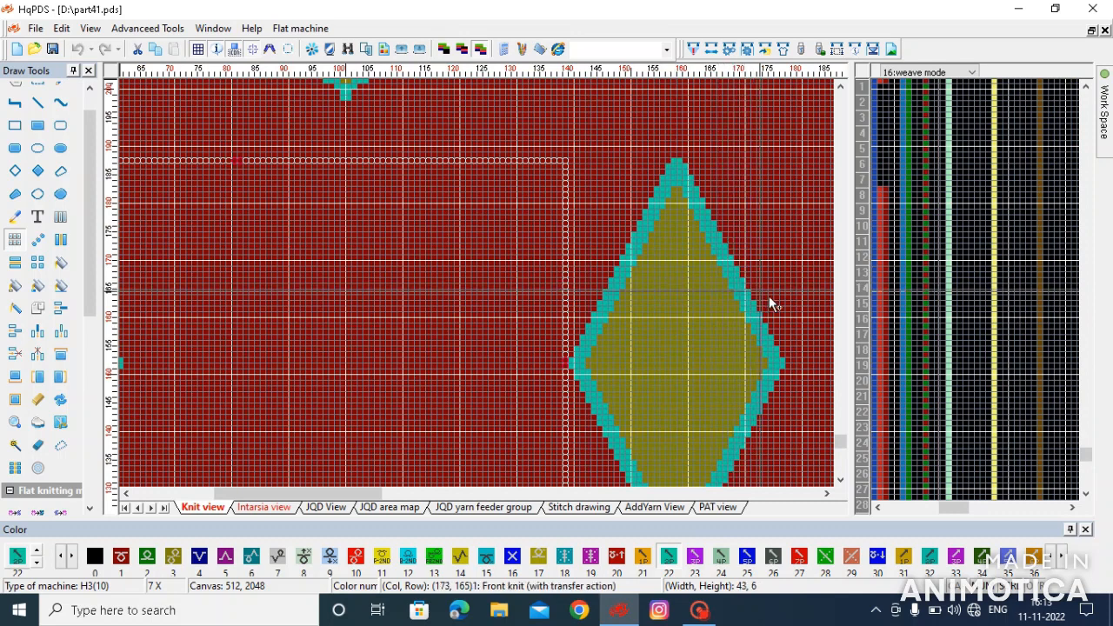
scroll(693, 175, up, 2)
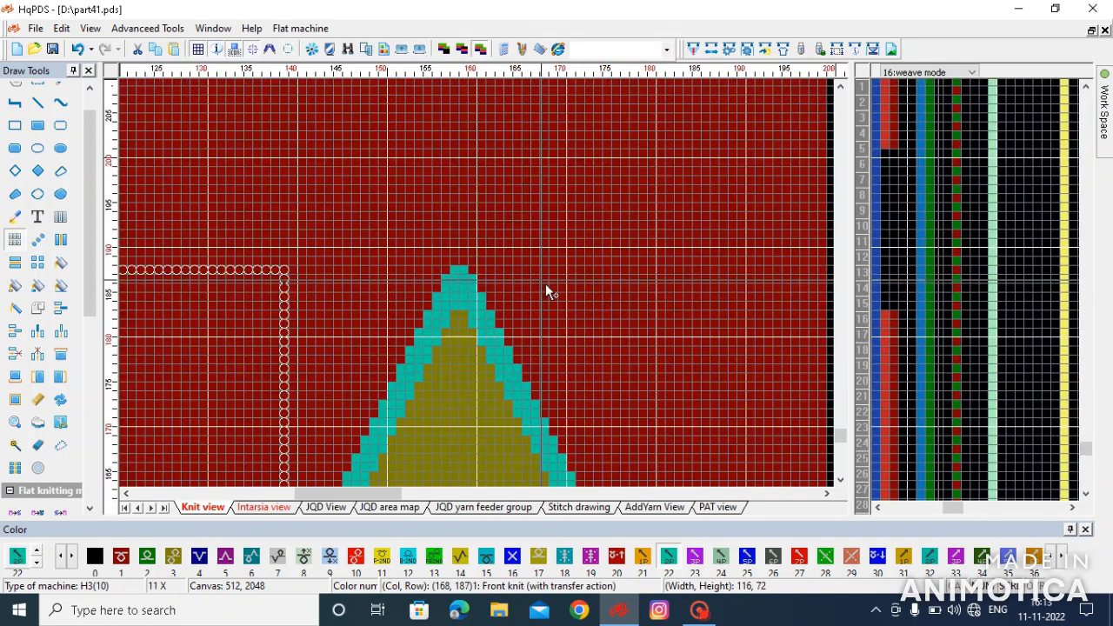
drag(455, 278, 470, 277)
scroll(481, 290, down, 2)
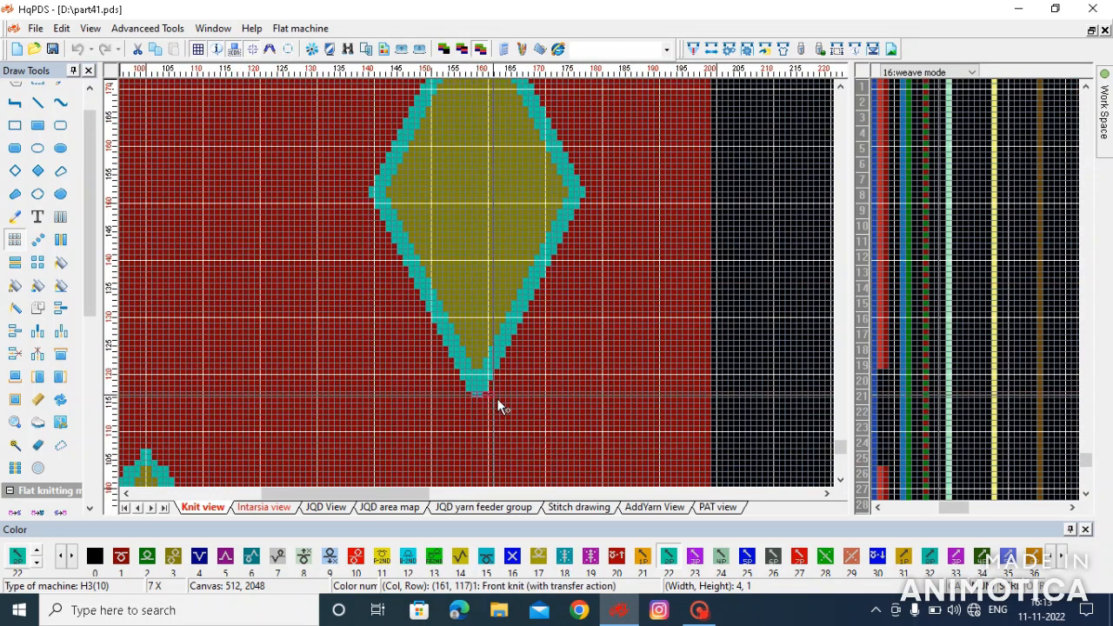
scroll(252, 339, down, 2)
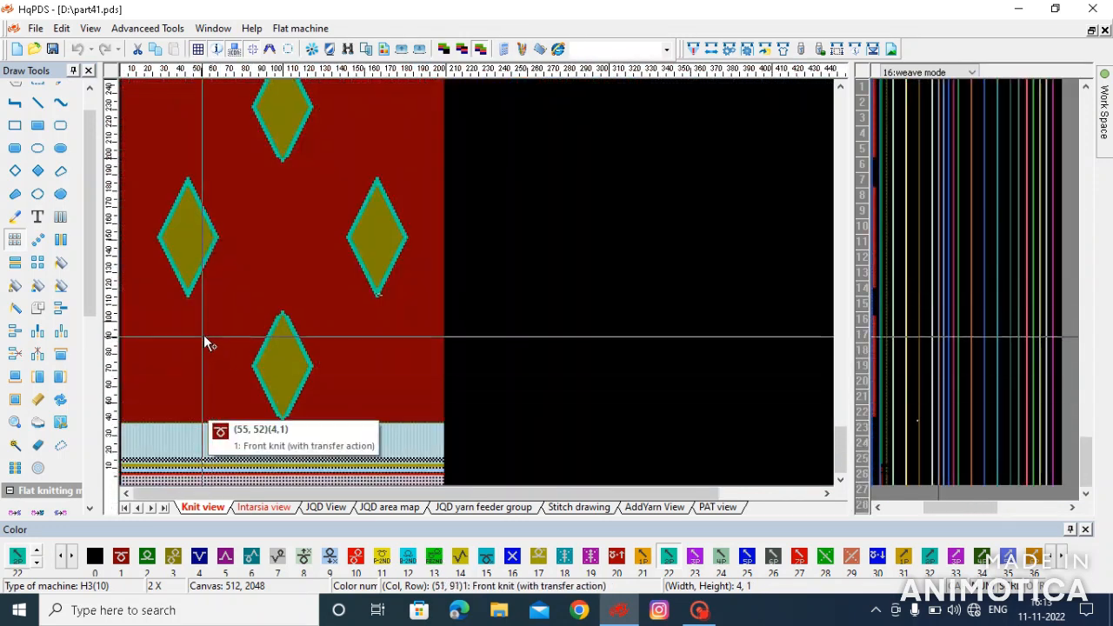
scroll(249, 286, up, 1)
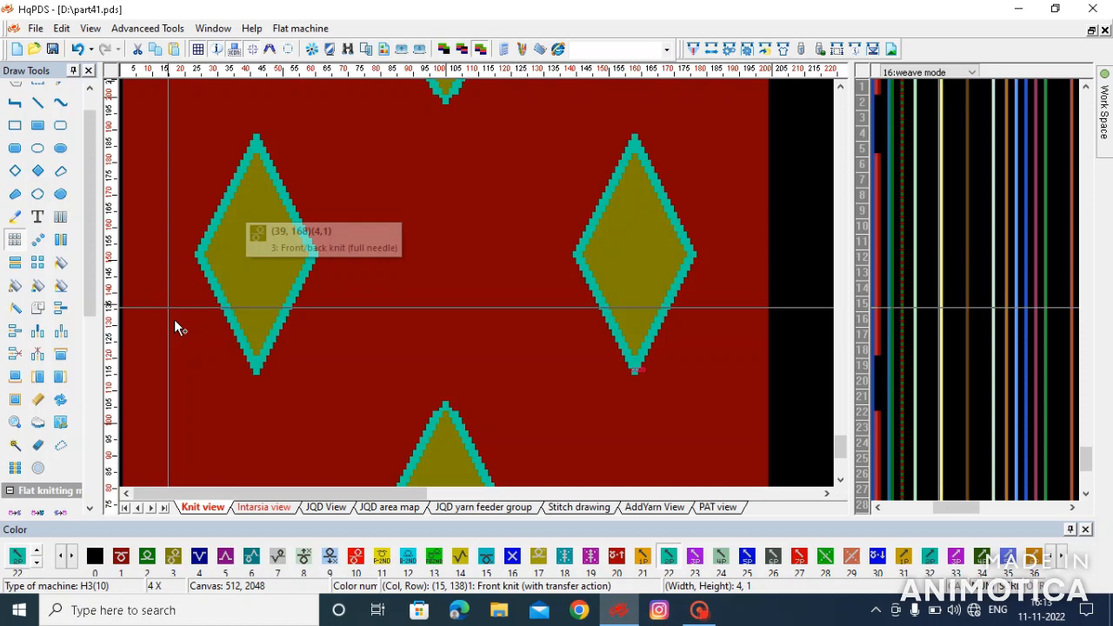
- Copy the second row's left diamond, outline and interior, onto the centre diamond of the first row
click(60, 399)
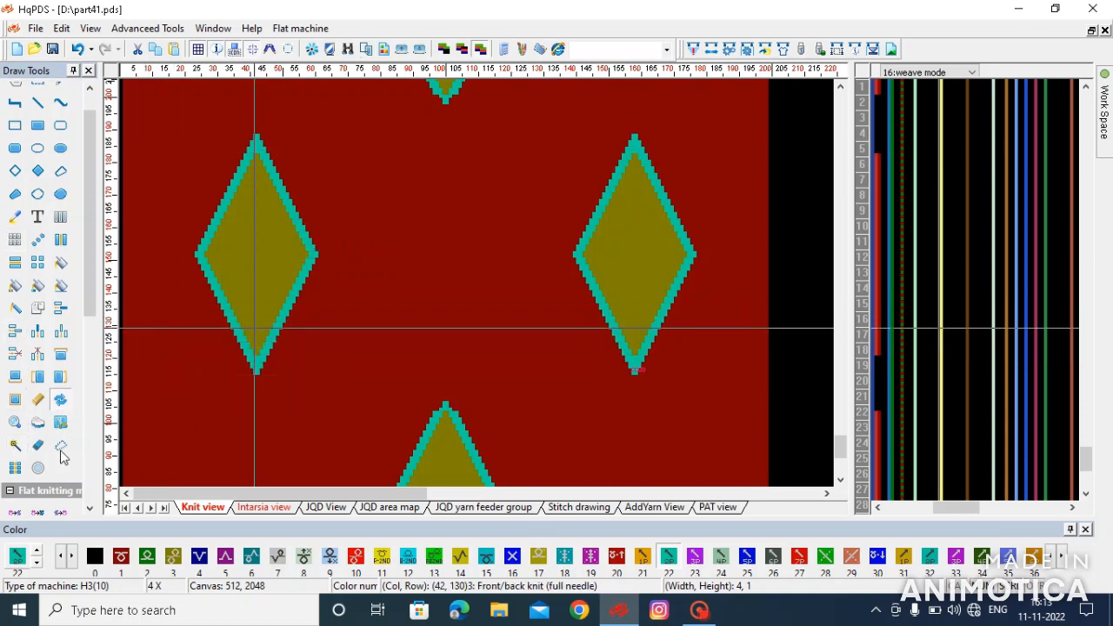
click(294, 260)
click(791, 384)
click(261, 270)
click(244, 338)
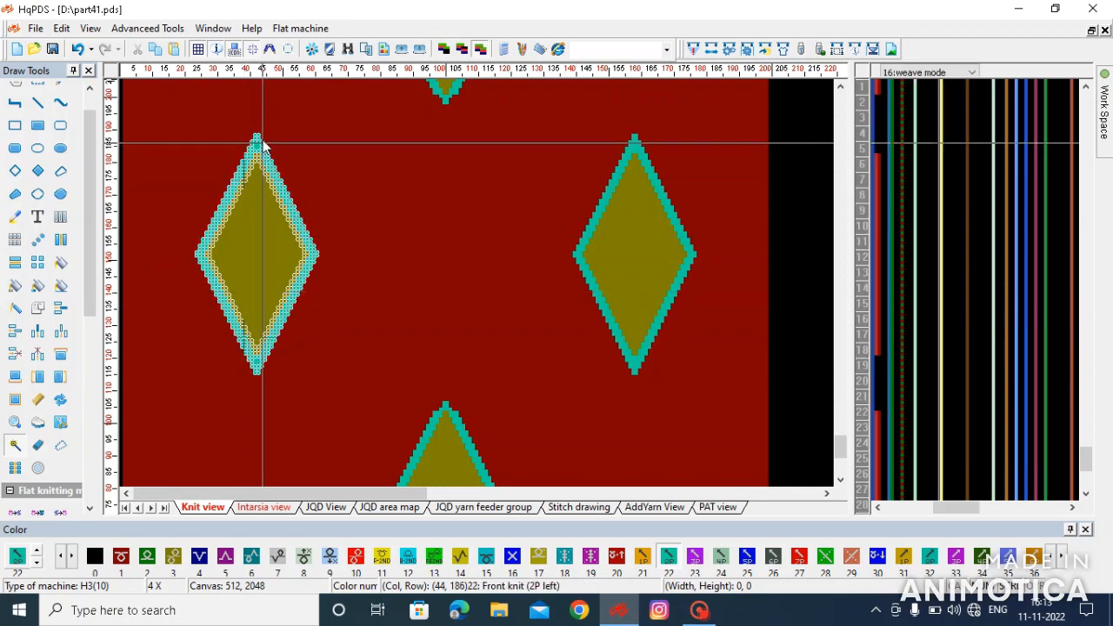
drag(198, 254, 447, 287)
scroll(418, 445, down, 1)
scroll(333, 339, up, 1)
scroll(405, 285, up, 2)
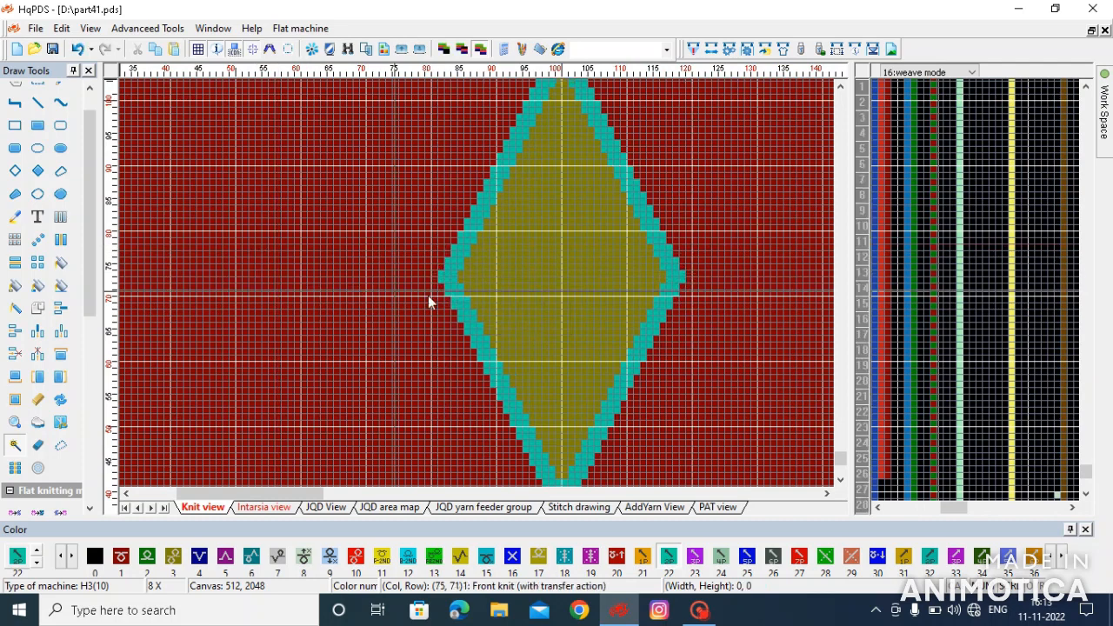
scroll(343, 286, down, 3)
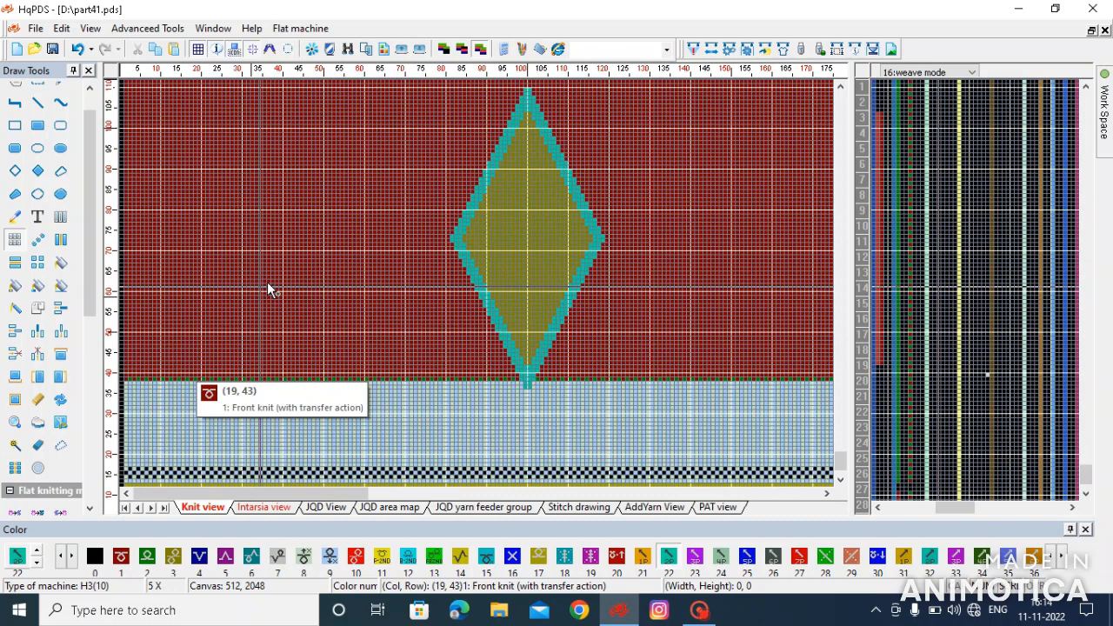
- Copy the second row's left diamond with its extended outline onto the centre diamond of the third row
scroll(198, 351, down, 3)
drag(185, 179, 147, 441)
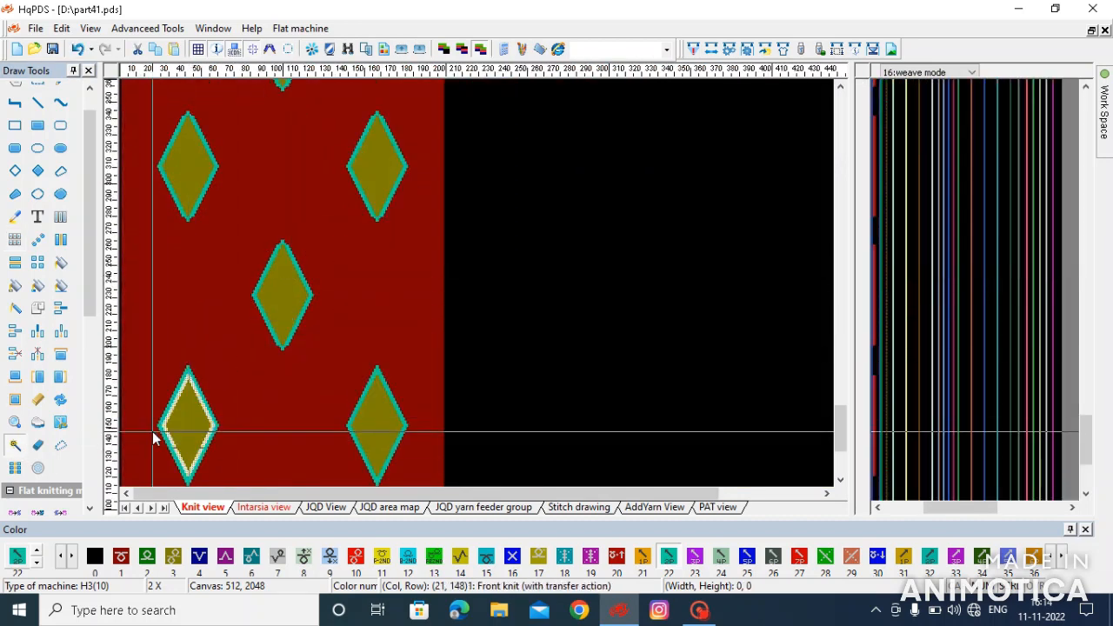
drag(191, 367, 452, 224)
scroll(281, 269, up, 2)
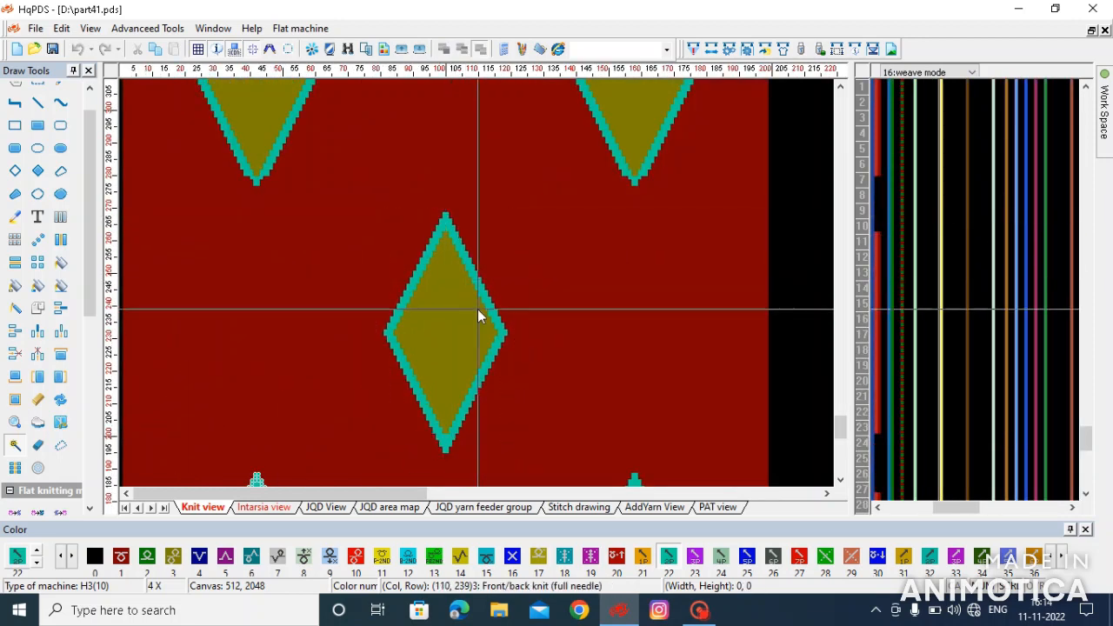
- Try to repeat the block of second- and third-row diamonds upward over the fourth and fifth rows
scroll(209, 307, down, 2)
scroll(166, 313, up, 2)
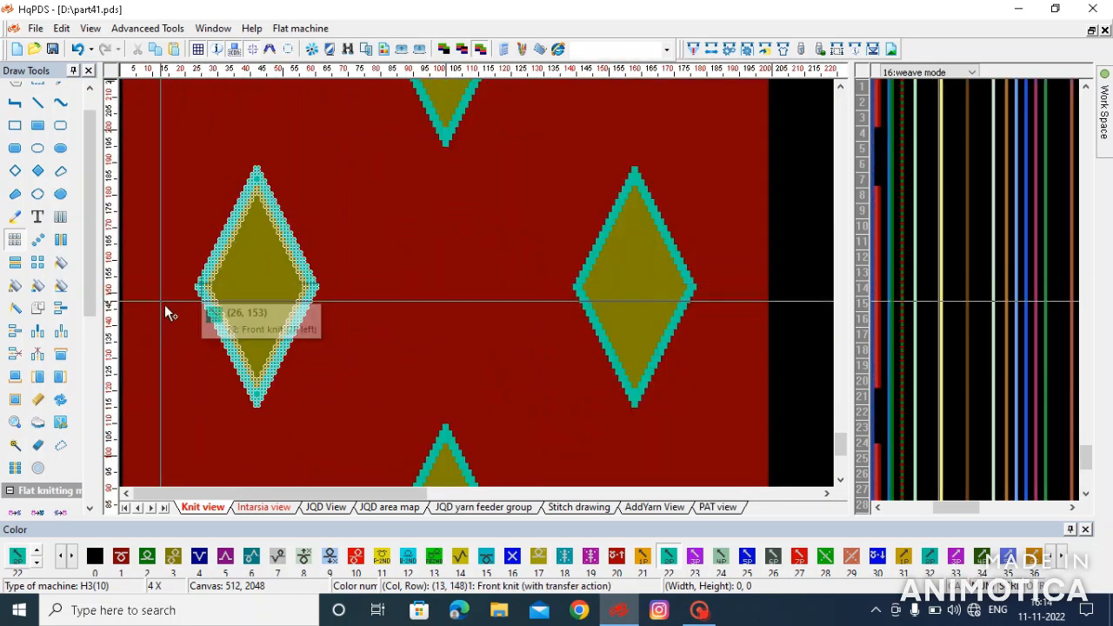
drag(167, 408, 715, 265)
scroll(632, 190, down, 1)
scroll(522, 179, down, 1)
scroll(417, 239, up, 1)
scroll(407, 265, up, 1)
scroll(557, 287, up, 1)
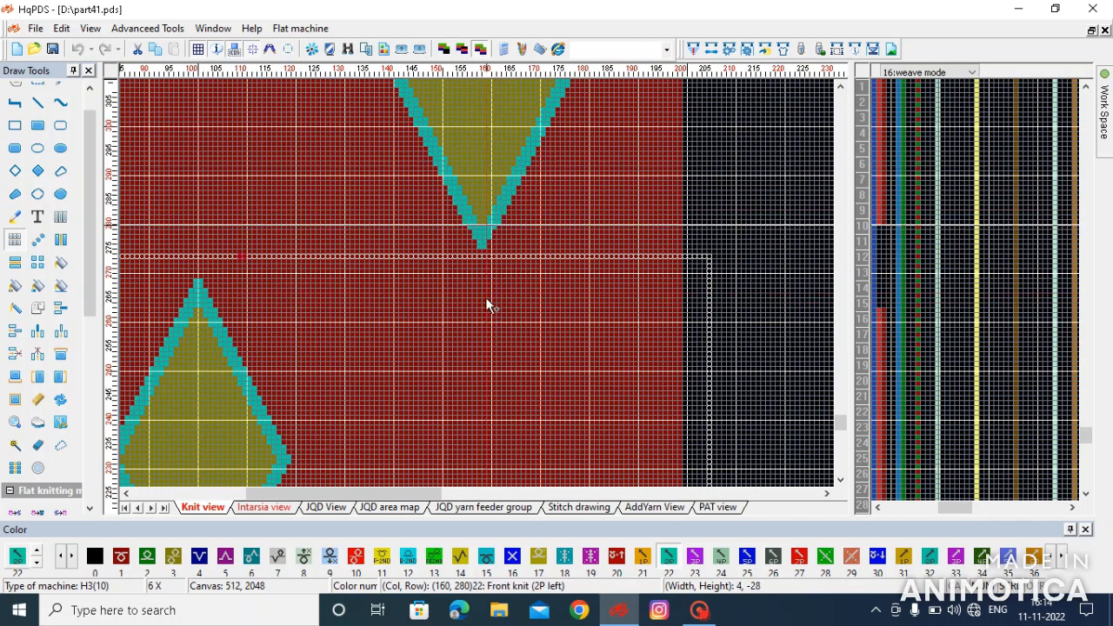
drag(711, 255, 280, 240)
- Repeat the 218 × 159 block from the middle of the first-row diamond to the middle of the third-row diamond upward over the remaining rows
scroll(391, 287, down, 4)
scroll(217, 331, up, 1)
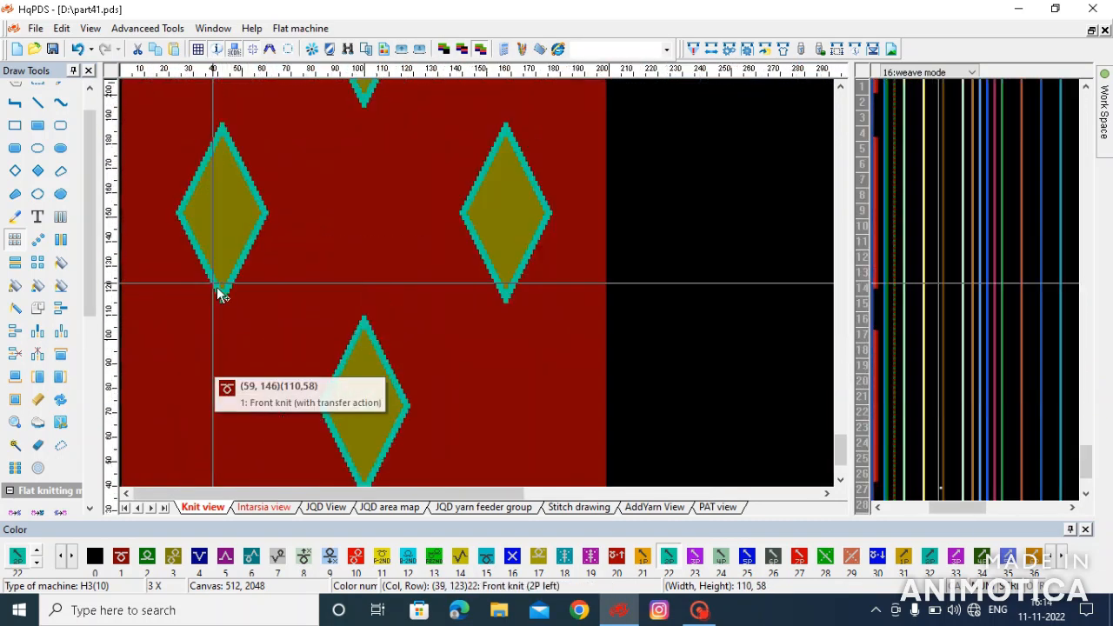
scroll(148, 365, up, 1)
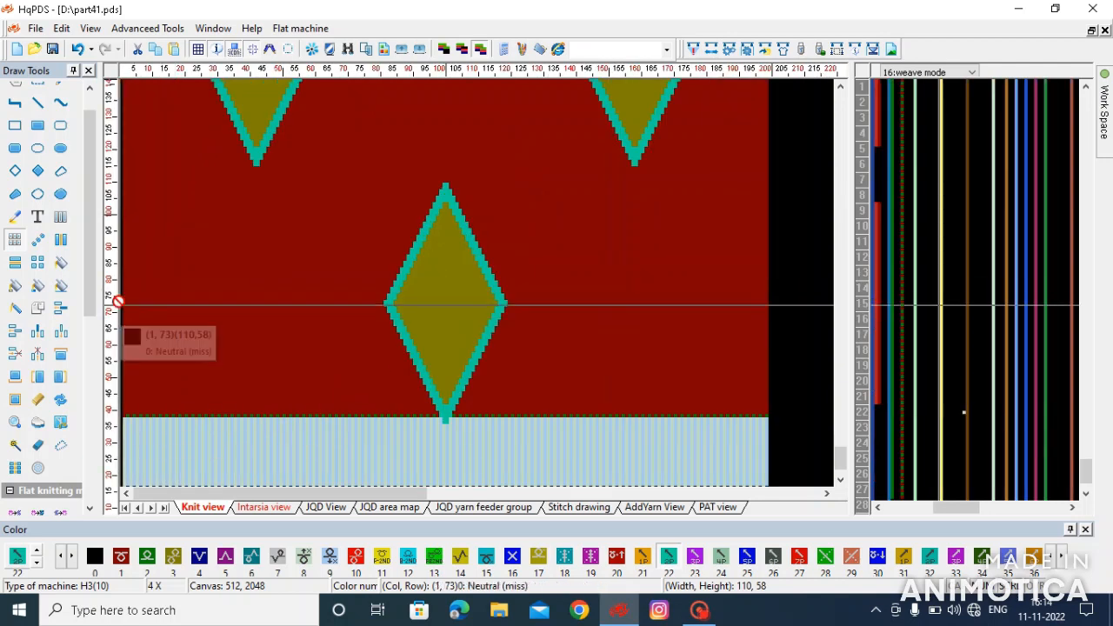
drag(126, 312, 539, 243)
scroll(438, 169, down, 2)
scroll(478, 293, up, 1)
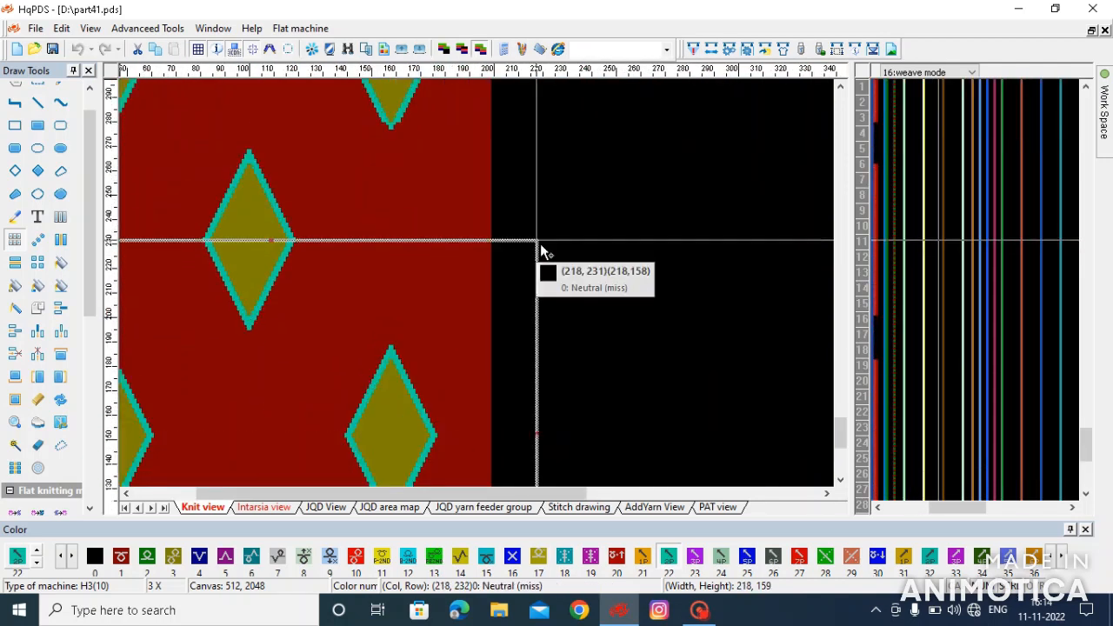
scroll(189, 229, down, 2)
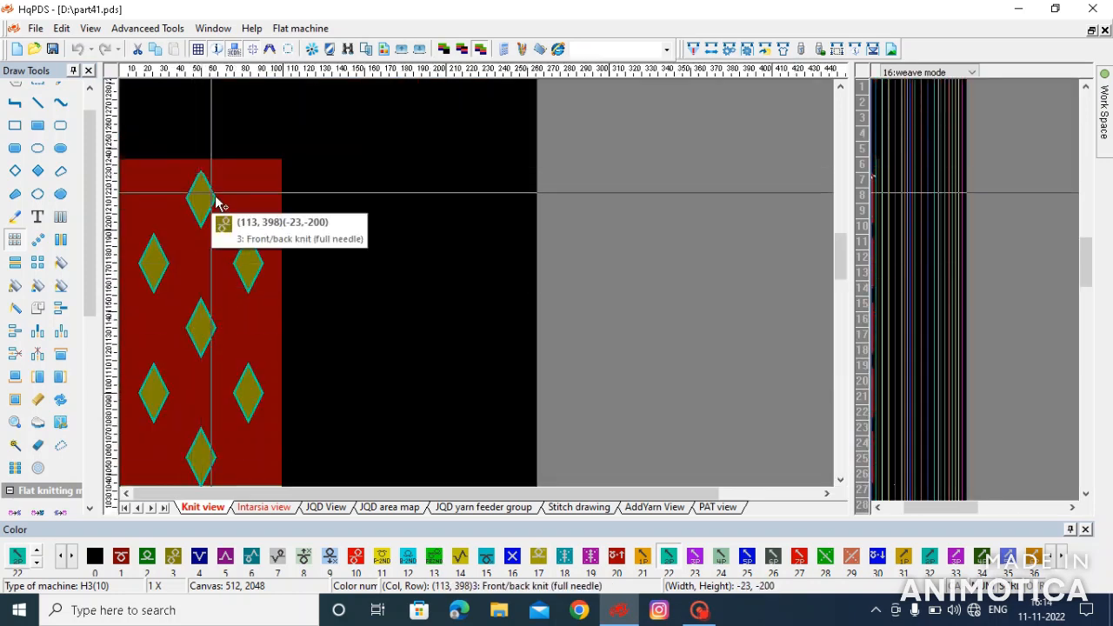
scroll(303, 273, up, 1)
scroll(203, 298, down, 1)
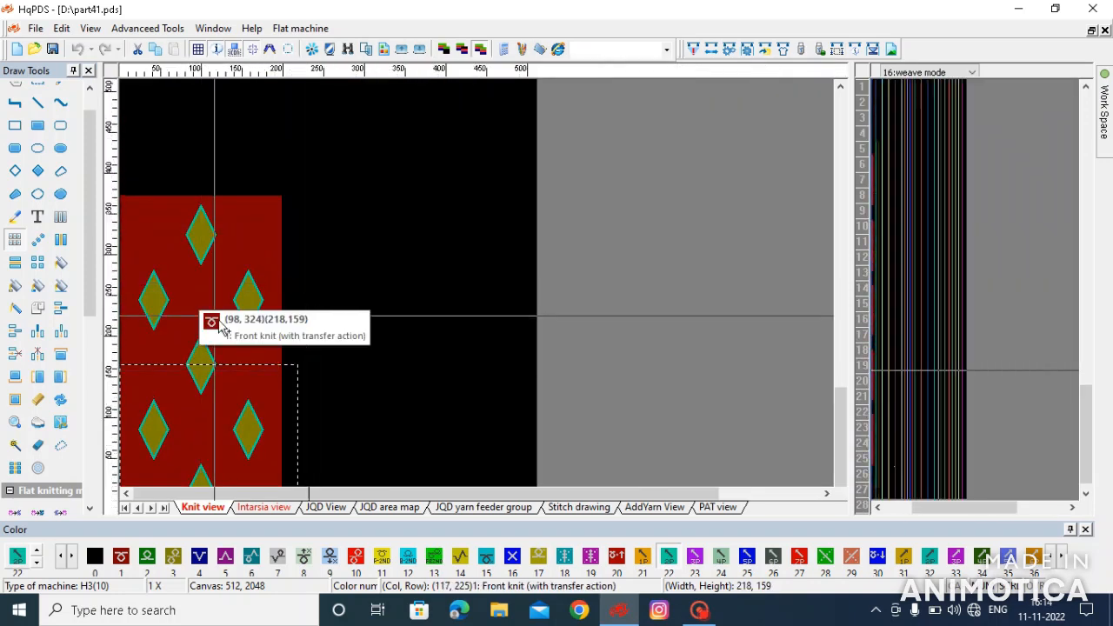
- Restore the ribbing under the first-row diamond's lower tip by repeating a 2 × 12 block of the rib pattern
scroll(304, 409, up, 1)
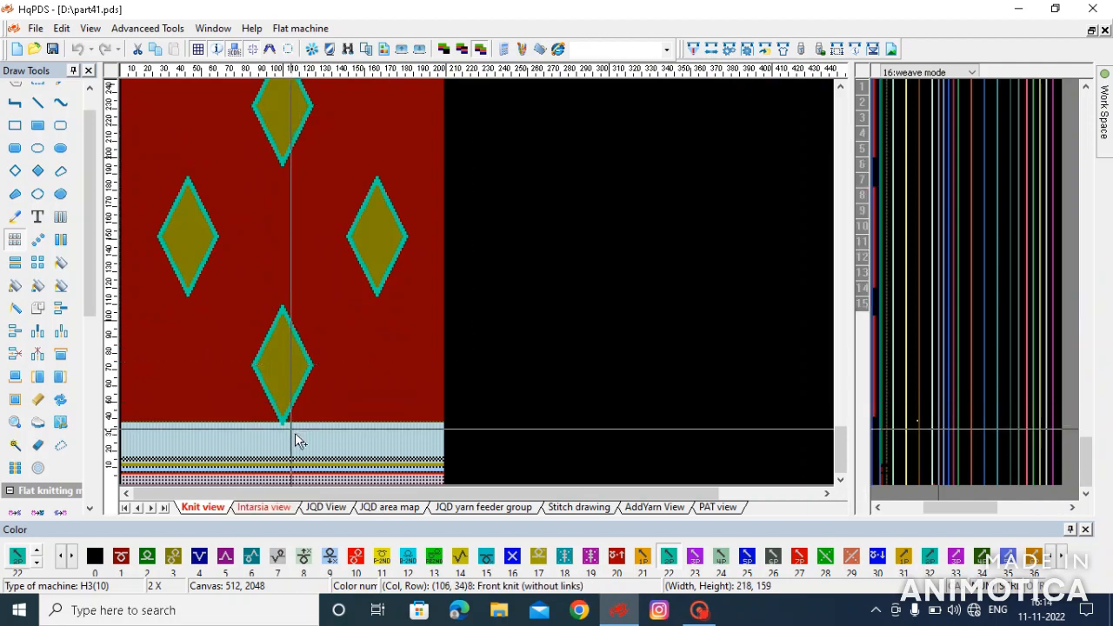
scroll(481, 322, up, 3)
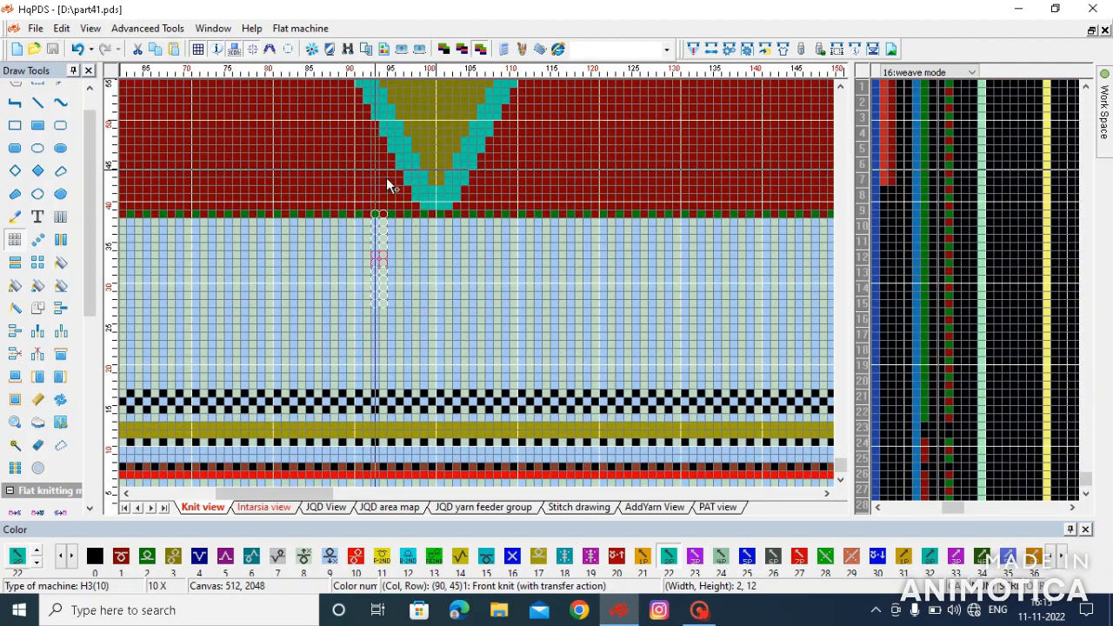
scroll(481, 287, down, 2)
- In the Intarsia view, fill the right diamonds of the second and fourth rows with colour 16
click(264, 507)
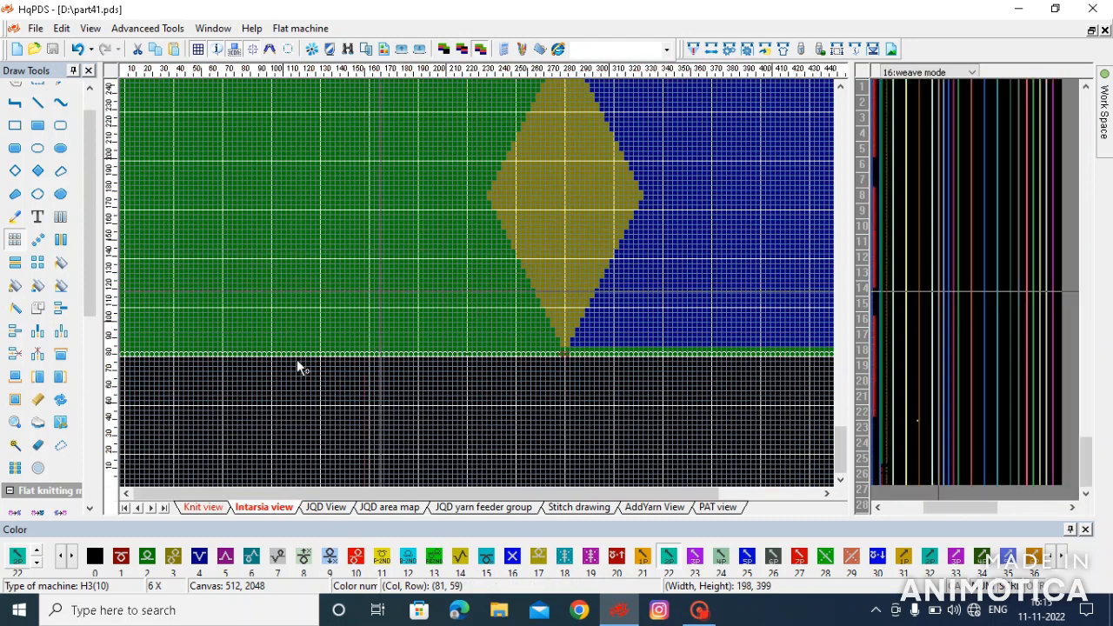
scroll(233, 406, down, 3)
key(1)
key(6)
key(f)
click(247, 380)
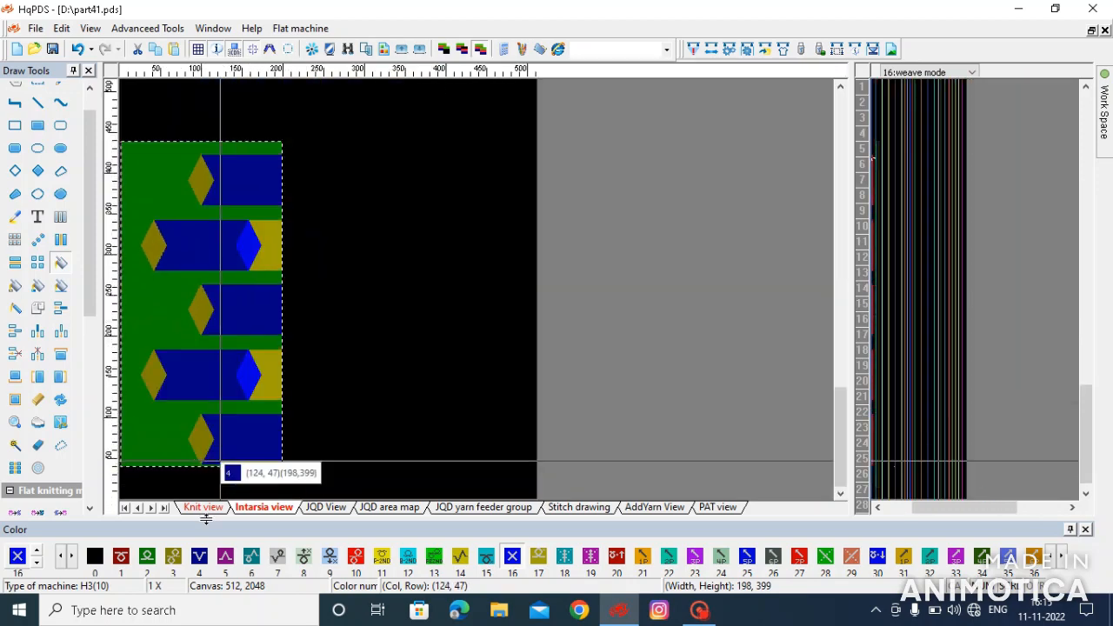
- In the Knit view, draw two 8 × 2 filled bars of colour 2 over columns 18 to 25, two rows apart, starting at row 85
click(207, 509)
scroll(224, 336, up, 5)
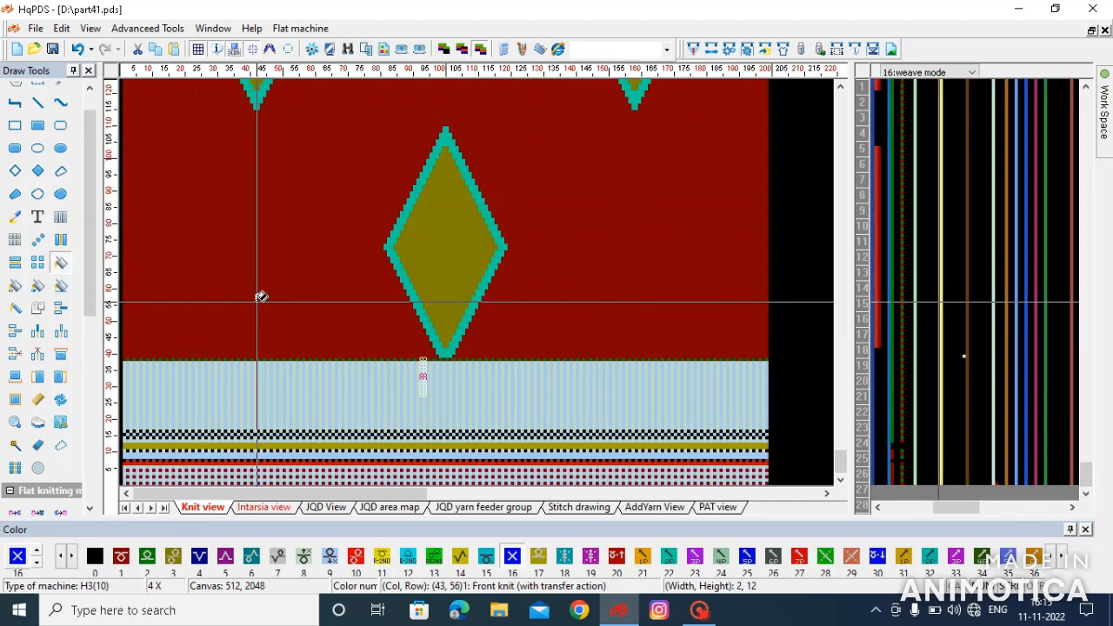
scroll(345, 283, up, 8)
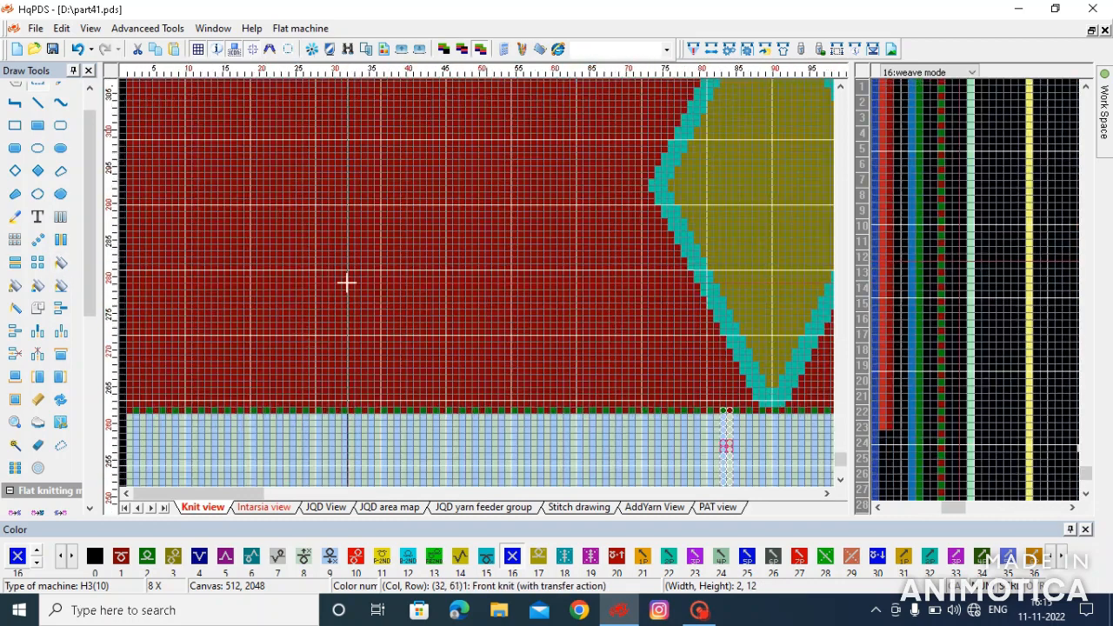
scroll(438, 284, up, 3)
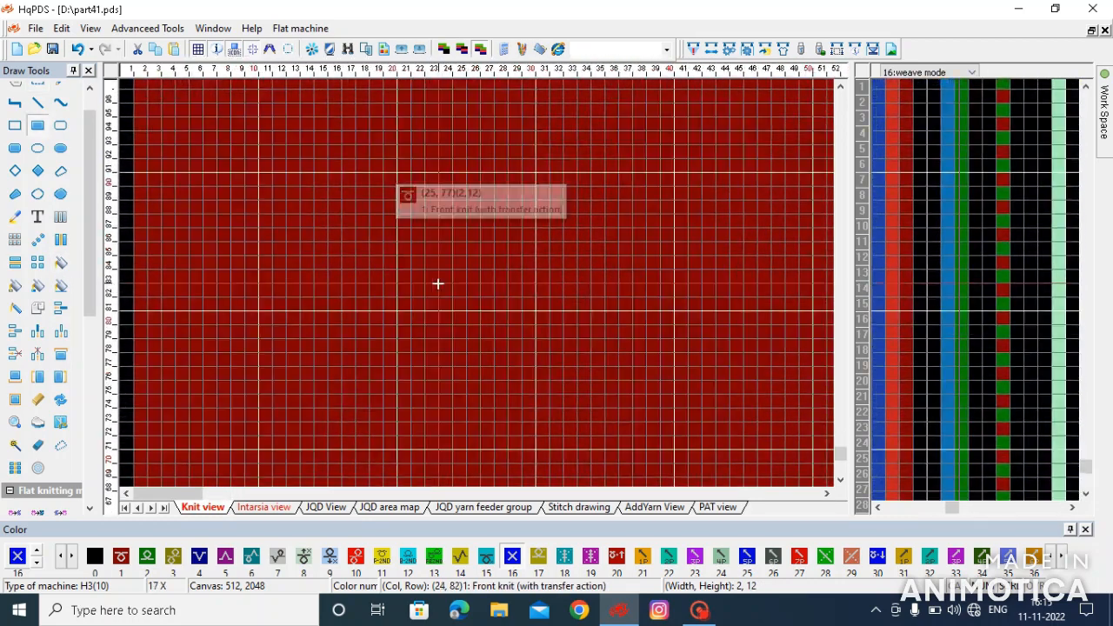
key(2)
click(376, 248)
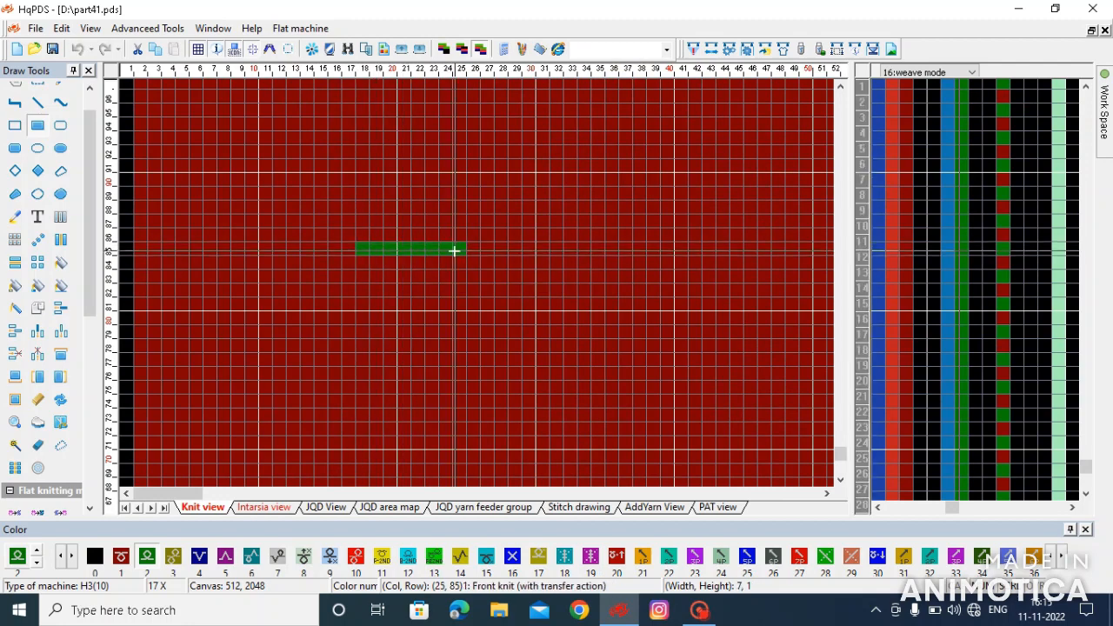
drag(360, 236, 461, 231)
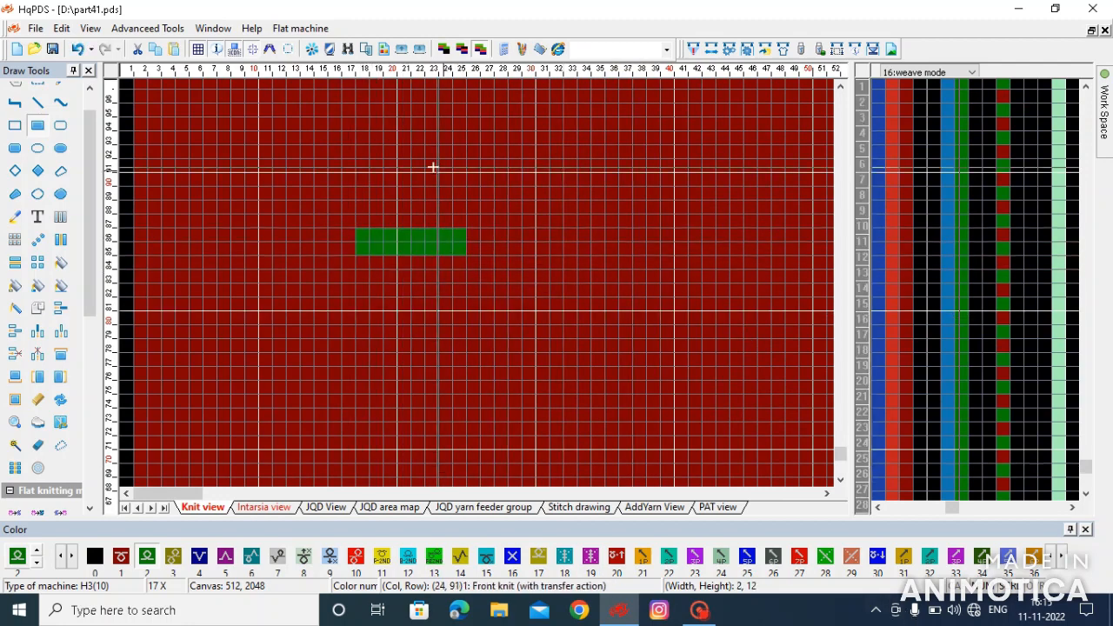
drag(357, 193, 462, 187)
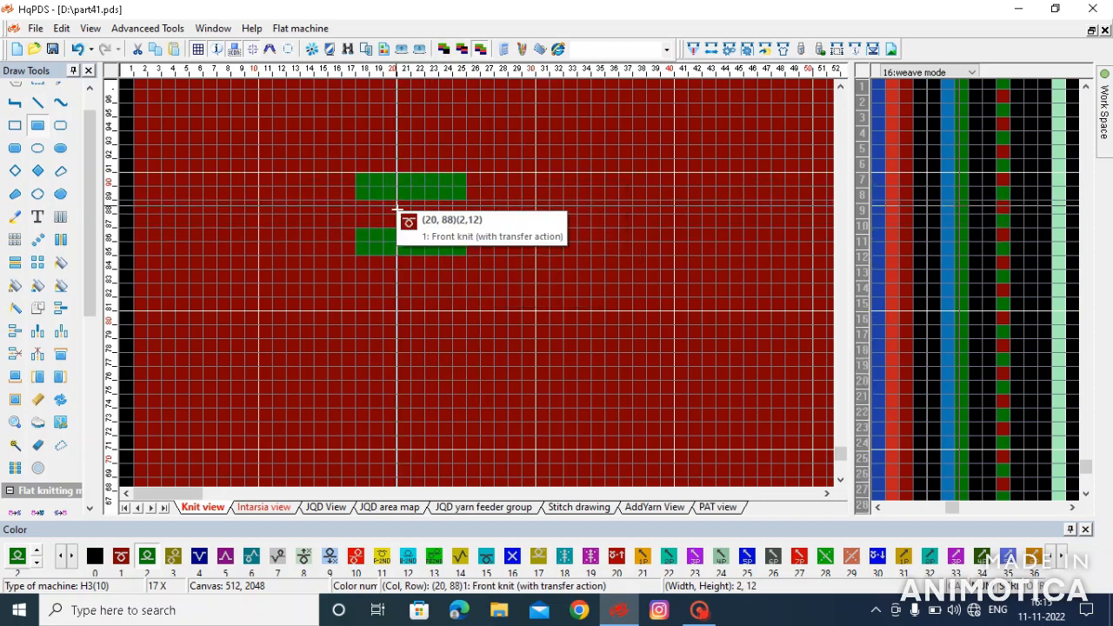
drag(369, 251, 462, 188)
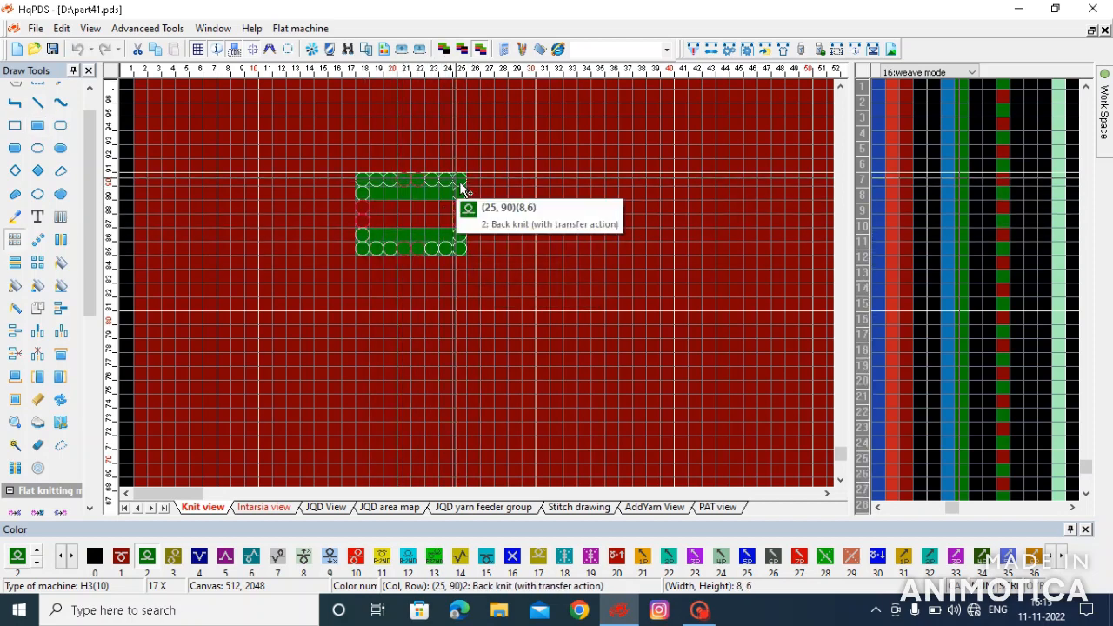
drag(377, 235, 490, 152)
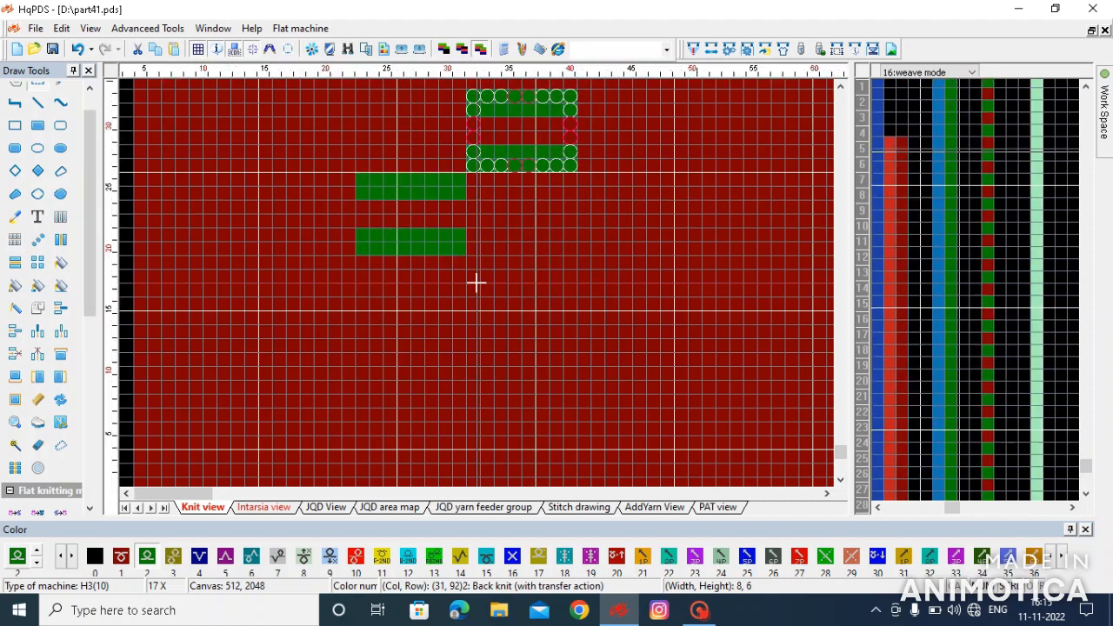
scroll(475, 283, down, 1)
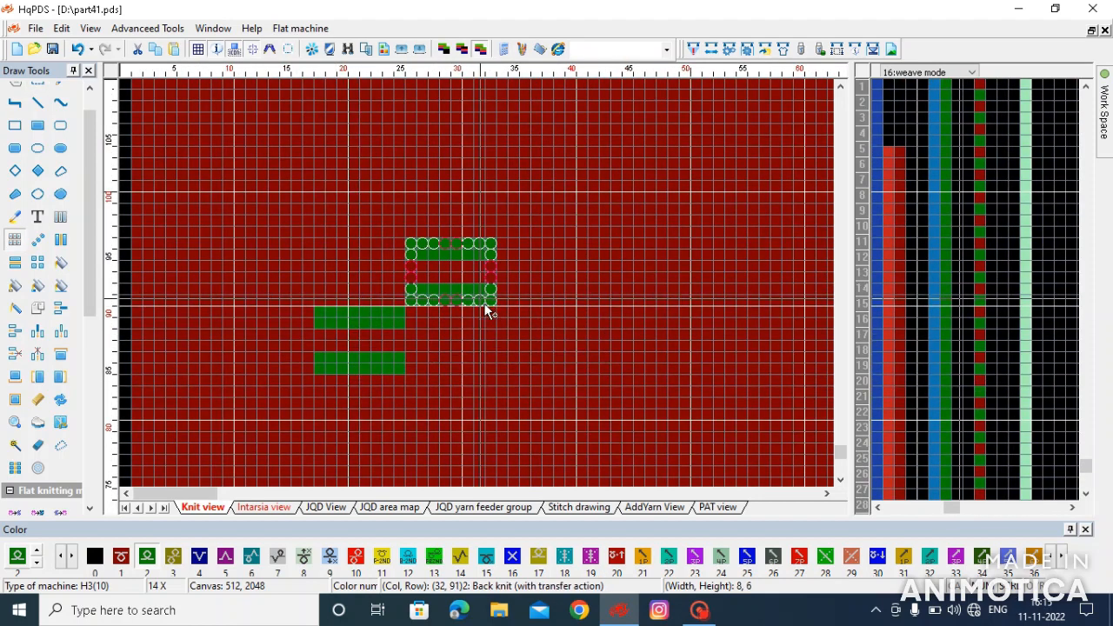
drag(474, 276, 551, 346)
mouse_move(318, 370)
mouse_down()
mouse_move(494, 246)
mouse_move(706, 154)
mouse_move(450, 304)
mouse_move(506, 291)
mouse_up()
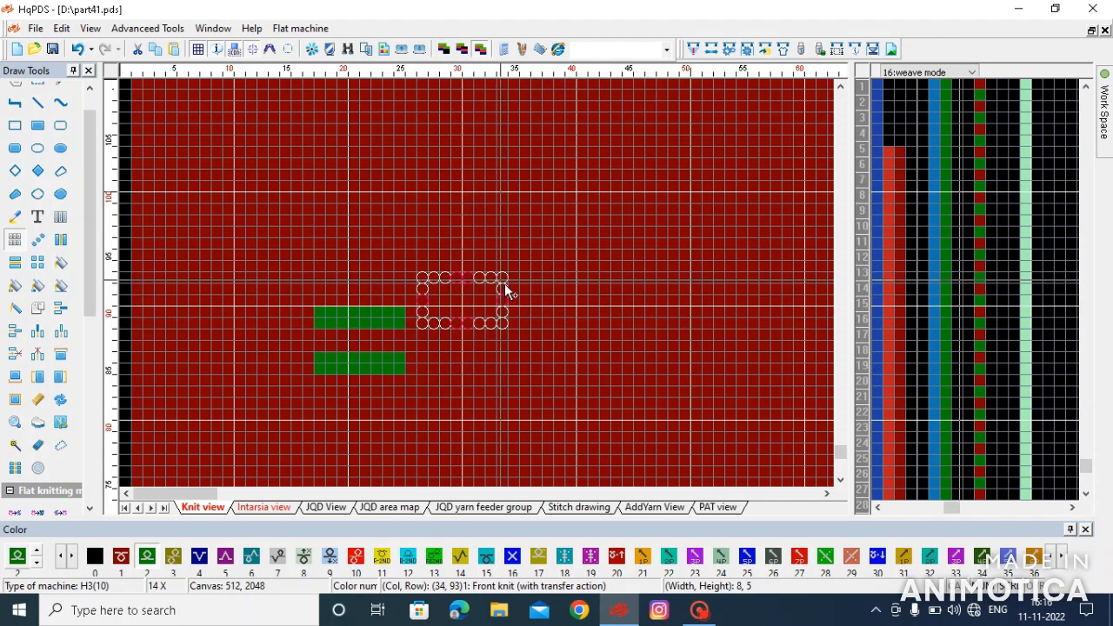
- Stack two-row bars of colour 2, narrowing from 8 to 6, 4 and 2 columns, above row 85 to form a stepped half diamond
scroll(357, 363, up, 2)
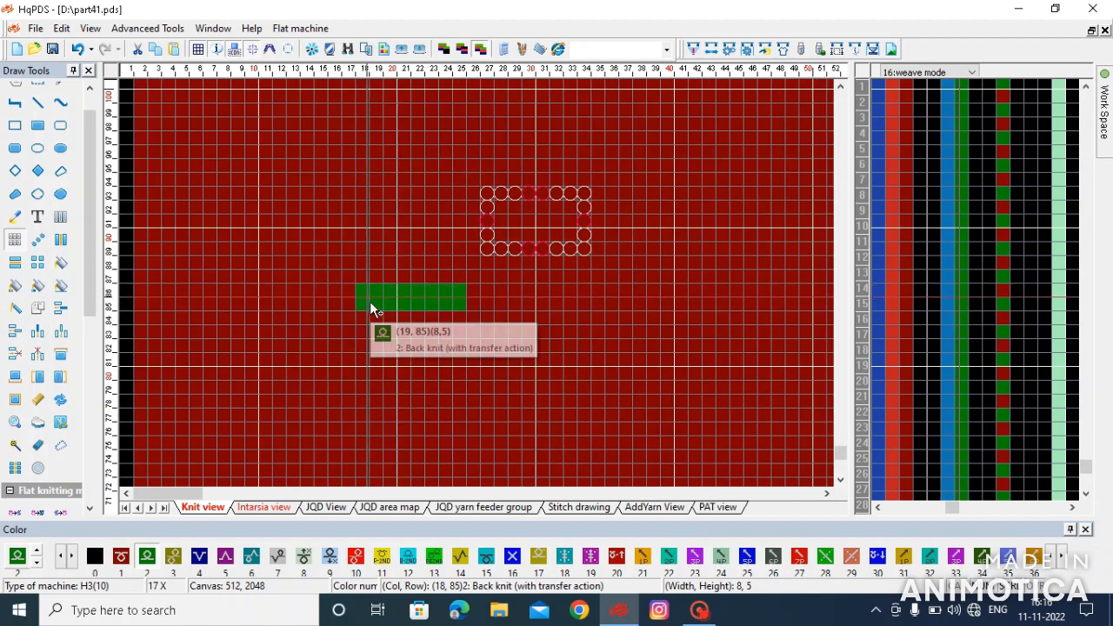
mouse_move(376, 293)
mouse_down()
mouse_move(451, 294)
mouse_move(417, 240)
mouse_up()
click(413, 241)
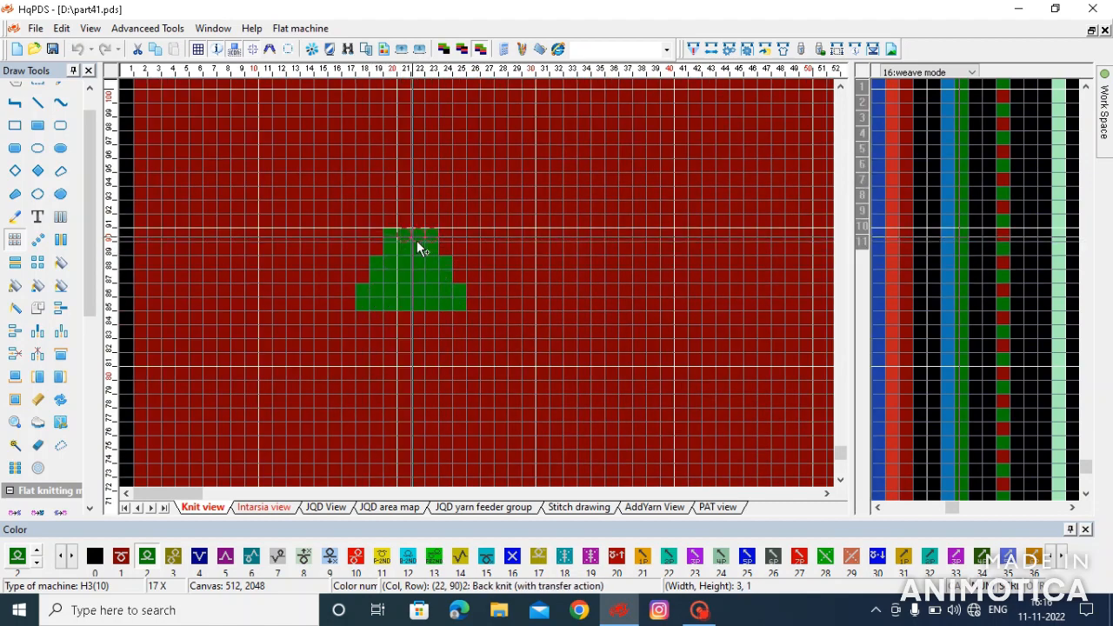
click(414, 218)
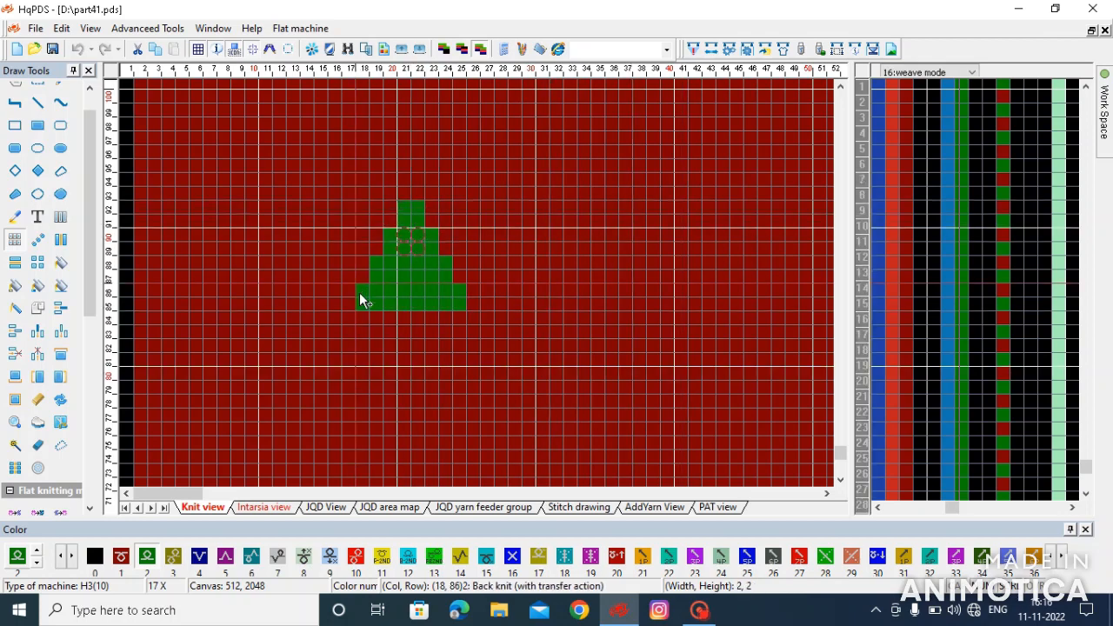
- Copy the 8 × 8 half diamond below itself and mirror it vertically to complete a small diamond over rows 79 to 92
drag(363, 304, 420, 321)
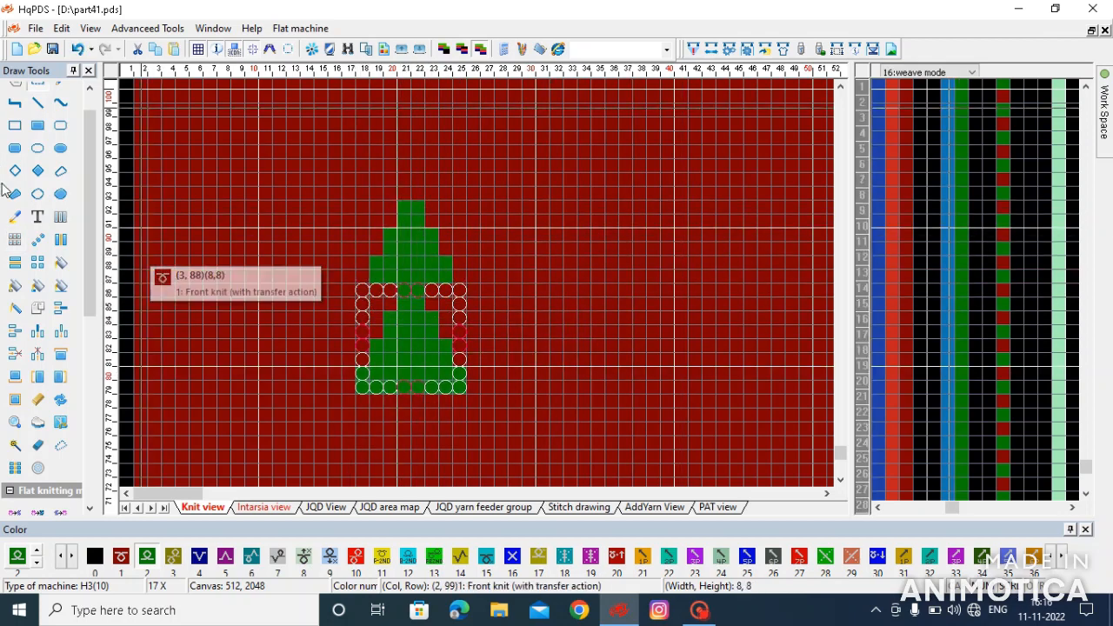
click(17, 264)
scroll(419, 348, up, 1)
drag(512, 234, 553, 203)
- Copy the small green diamond diagonally up to the right, so its lower tip starts just above the first diamond's upper tip
drag(343, 369, 479, 184)
drag(391, 316, 436, 255)
scroll(558, 133, down, 1)
drag(409, 262, 437, 278)
drag(540, 346, 485, 374)
scroll(433, 430, up, 1)
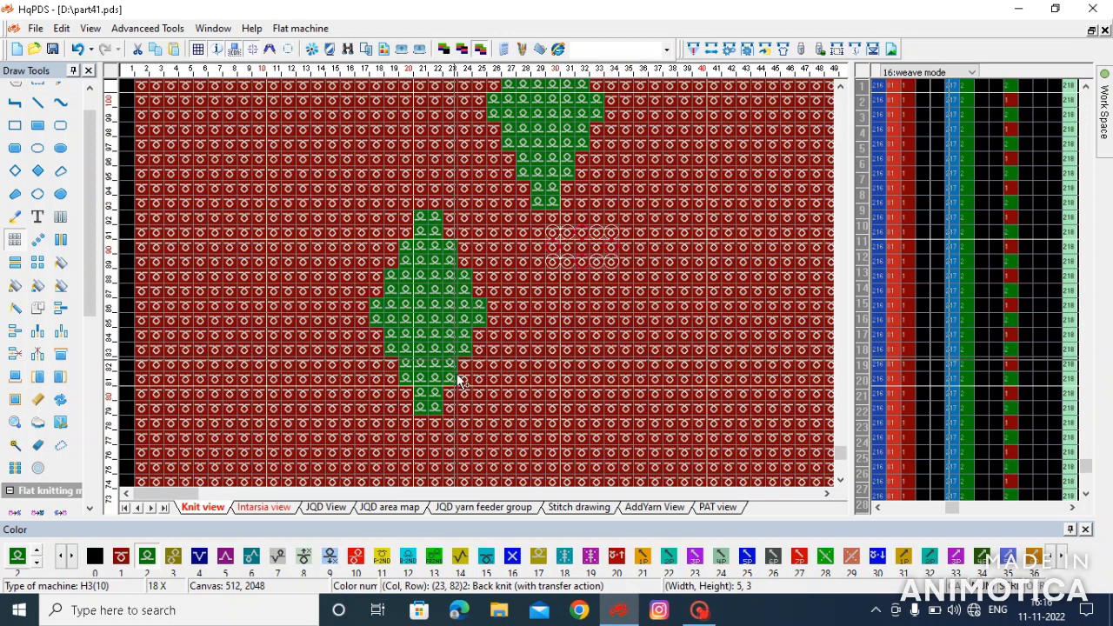
drag(386, 423, 394, 356)
scroll(530, 235, down, 2)
drag(419, 318, 406, 330)
scroll(391, 418, up, 1)
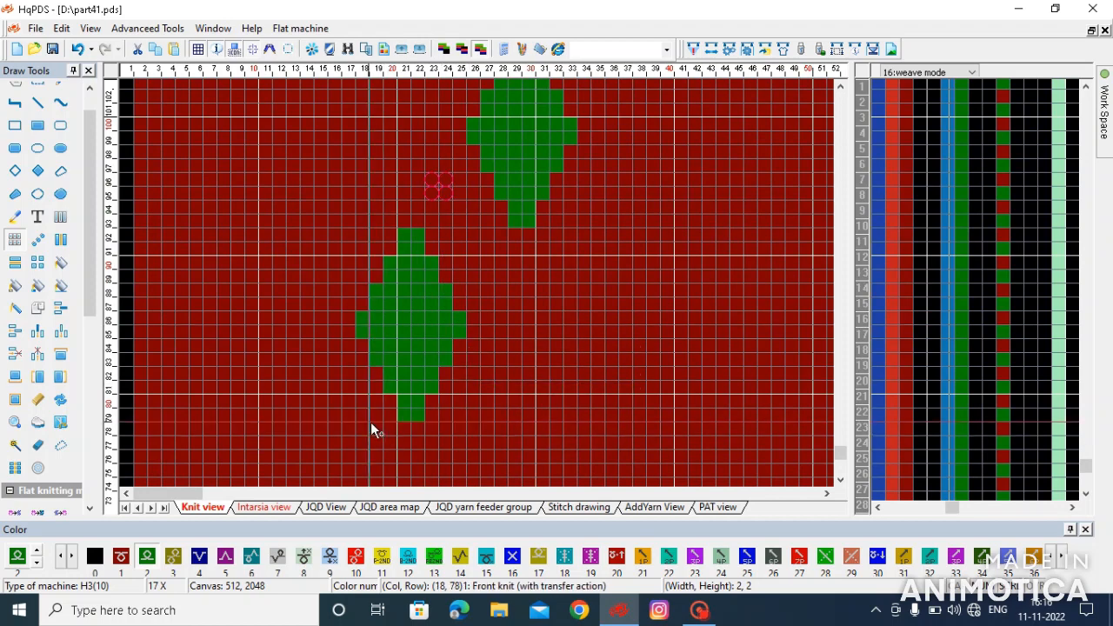
- Copy the 16 × 29 block that contains both small green diamonds
scroll(463, 286, down, 1)
drag(366, 418, 548, 137)
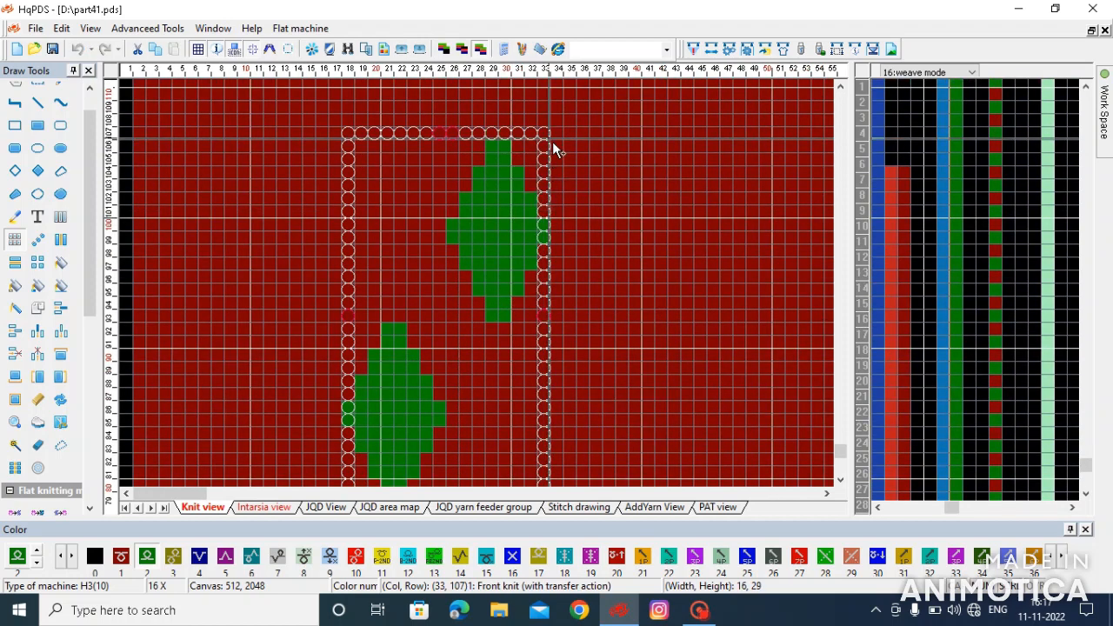
right_click(480, 219)
click(522, 343)
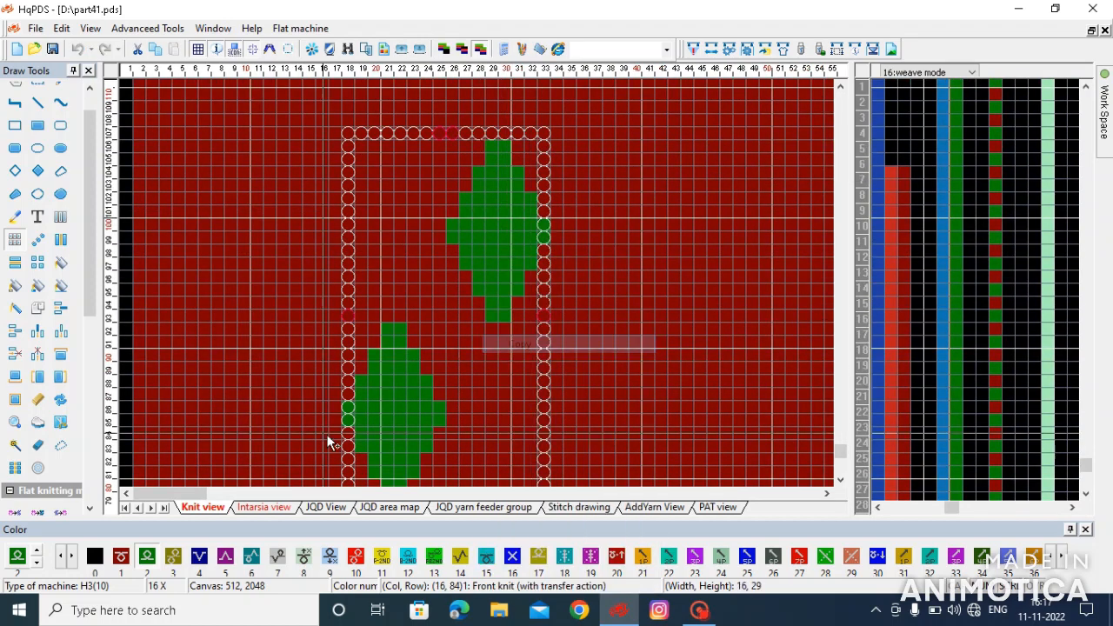
- Cover the two small sample diamonds with plain red background
scroll(324, 431, down, 4)
drag(194, 443, 229, 398)
scroll(482, 87, down, 1)
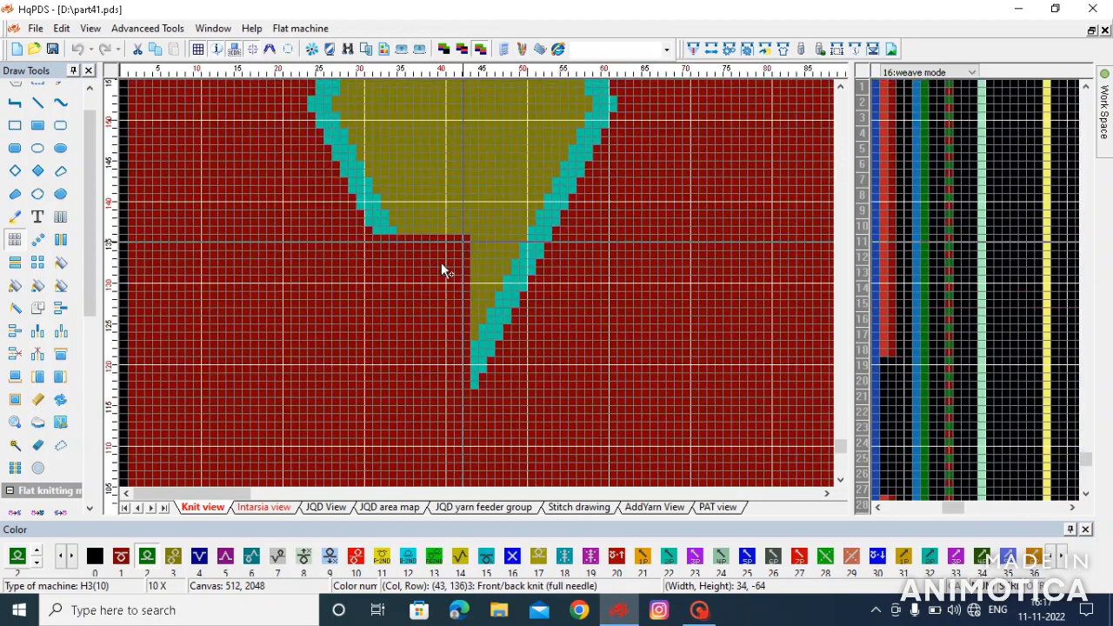
scroll(275, 289, down, 1)
drag(260, 447, 276, 428)
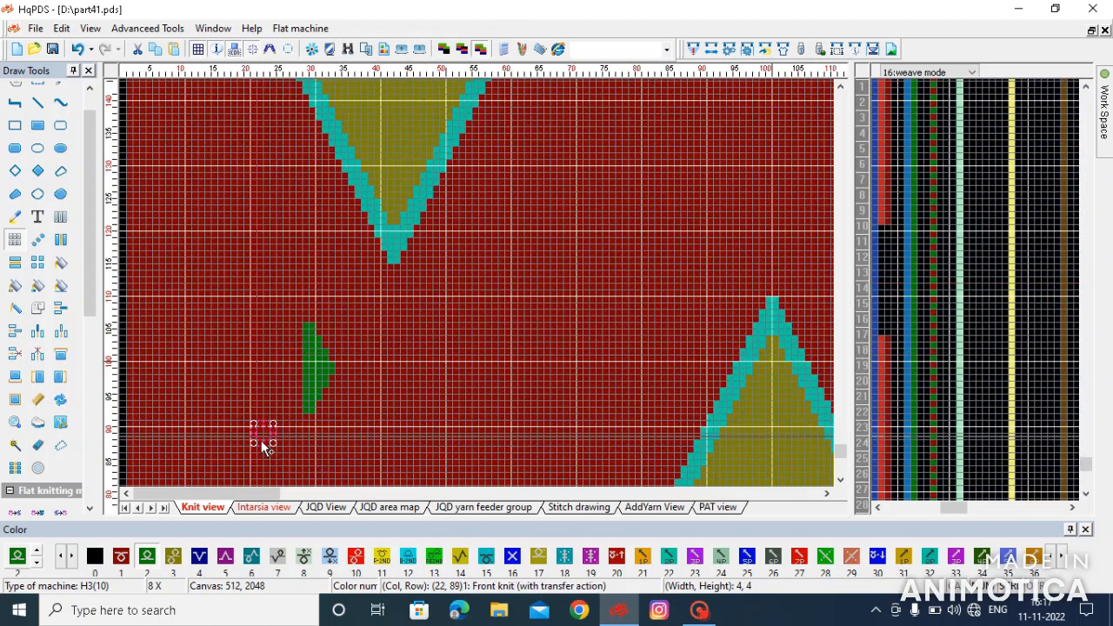
- Fill the red background around the large diamonds with the copied small-diamond pattern
scroll(332, 289, down, 4)
scroll(332, 294, down, 1)
scroll(183, 402, up, 5)
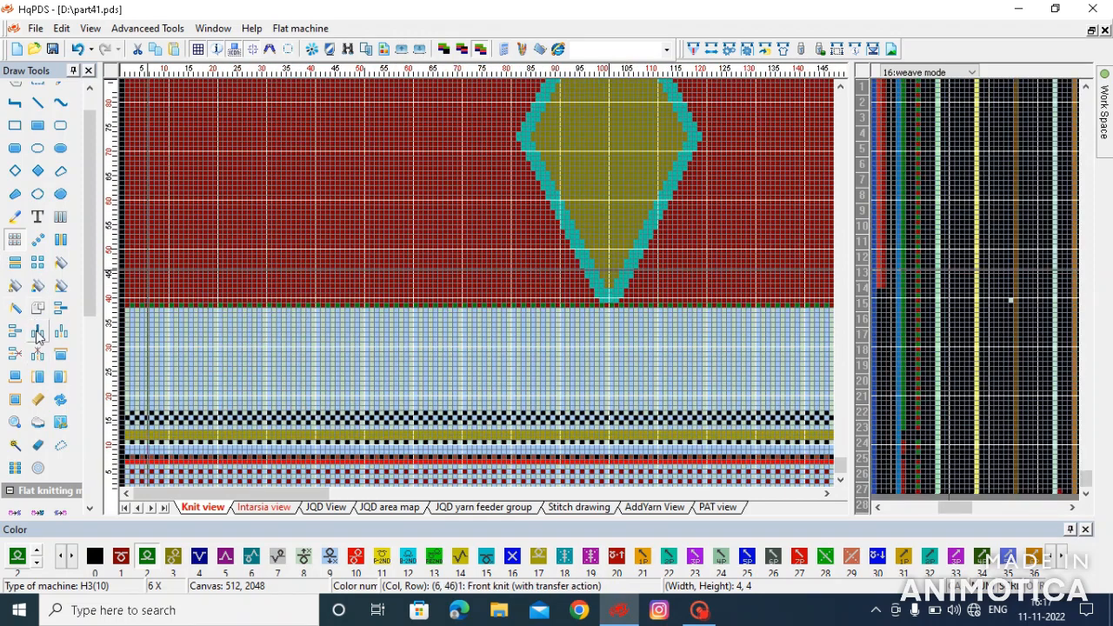
click(16, 287)
click(353, 188)
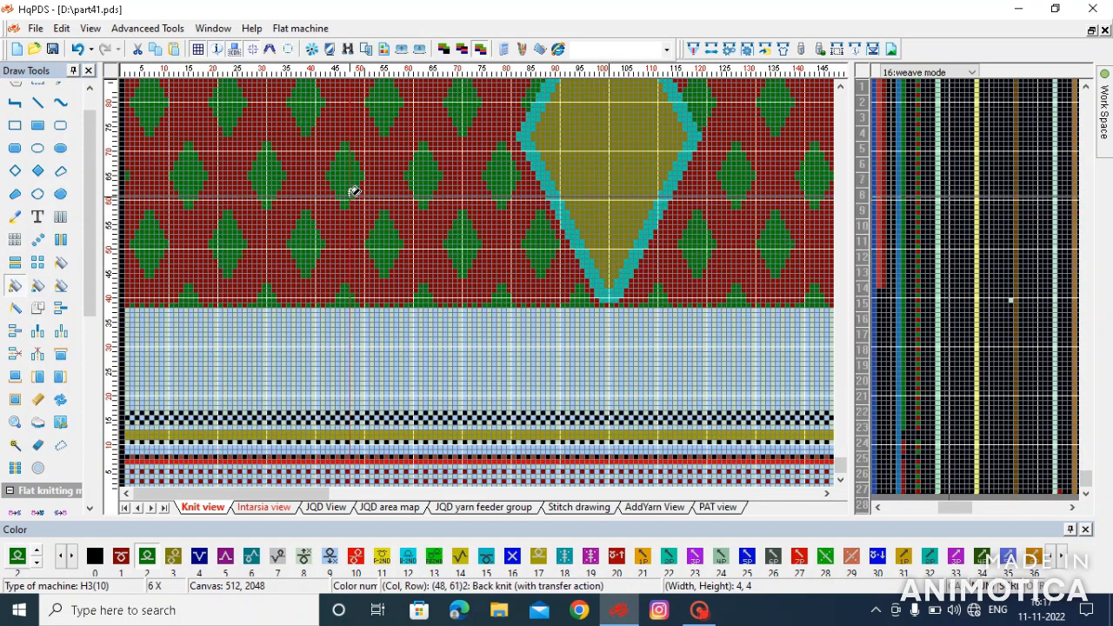
scroll(235, 365, down, 3)
scroll(261, 348, up, 1)
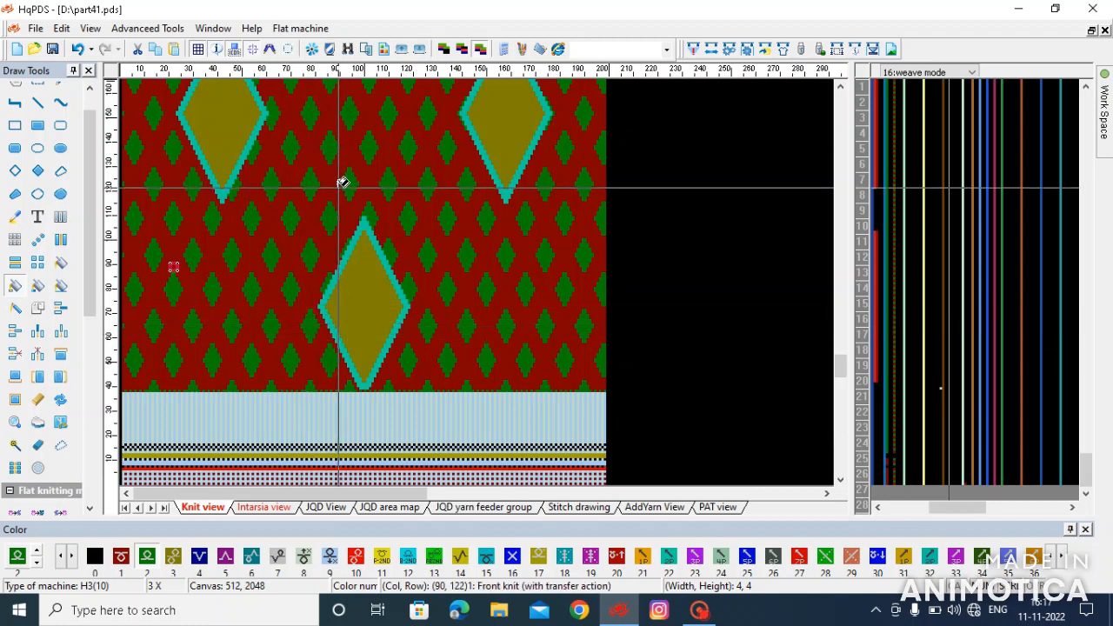
scroll(516, 298, up, 2)
- Undo and repeat the pattern fill from different start cells, aligning a small diamond directly above the first-row diamond's upper tip
key(ctrl+z)
click(526, 279)
key(ctrl+z)
click(529, 274)
key(ctrl+z)
click(507, 310)
key(ctrl+z)
click(507, 324)
key(ctrl+z)
click(506, 332)
key(ctrl+z)
click(487, 322)
key(ctrl+z)
click(500, 311)
key(ctrl+z)
click(514, 311)
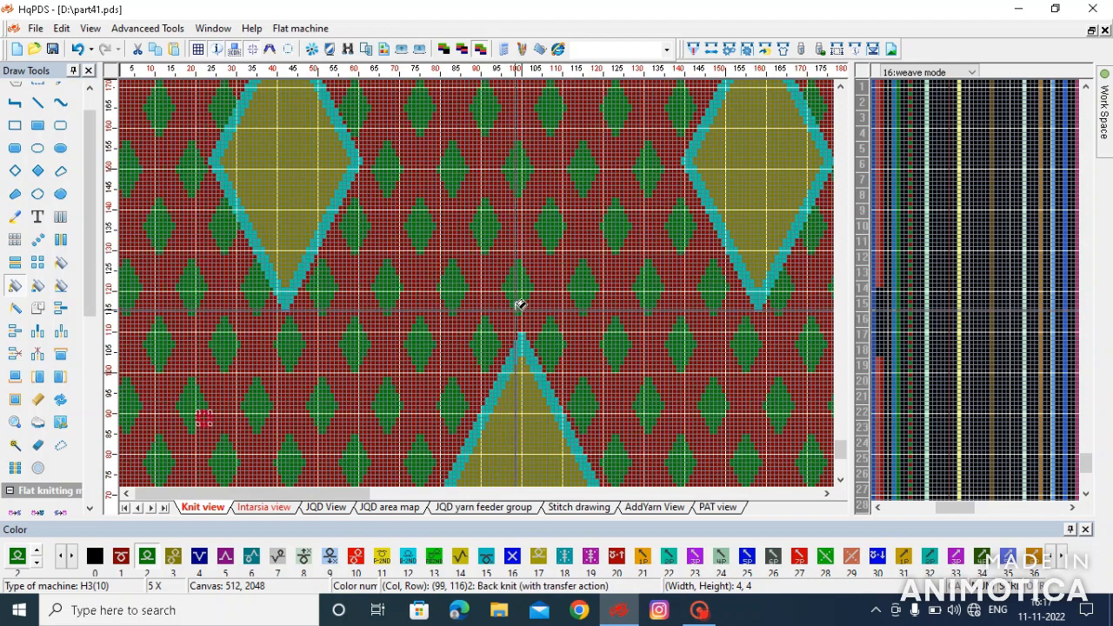
key(ctrl+z)
click(523, 310)
key(ctrl+z)
click(504, 323)
key(ctrl+z)
click(507, 323)
key(ctrl+z)
click(490, 333)
key(ctrl+z)
click(478, 354)
key(ctrl+z)
click(474, 372)
key(ctrl+z)
click(473, 371)
key(ctrl+z)
click(473, 374)
key(ctrl+z)
click(486, 365)
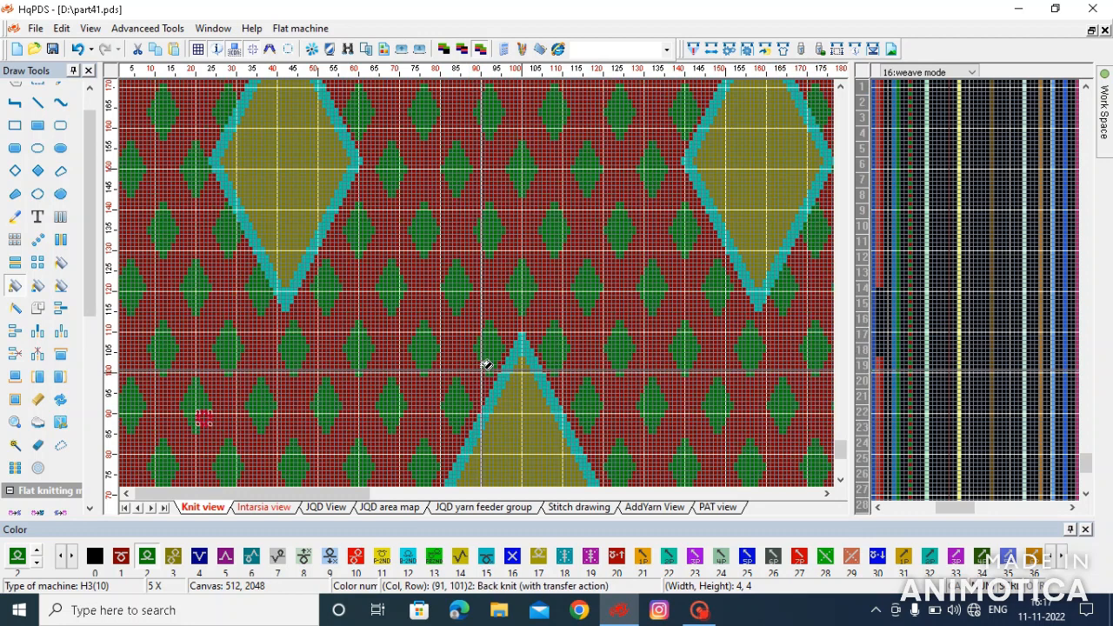
- Undo the pattern fill and refill the background from another start cell, so half diamonds stand on the ribbing's upper edge
scroll(293, 329, down, 2)
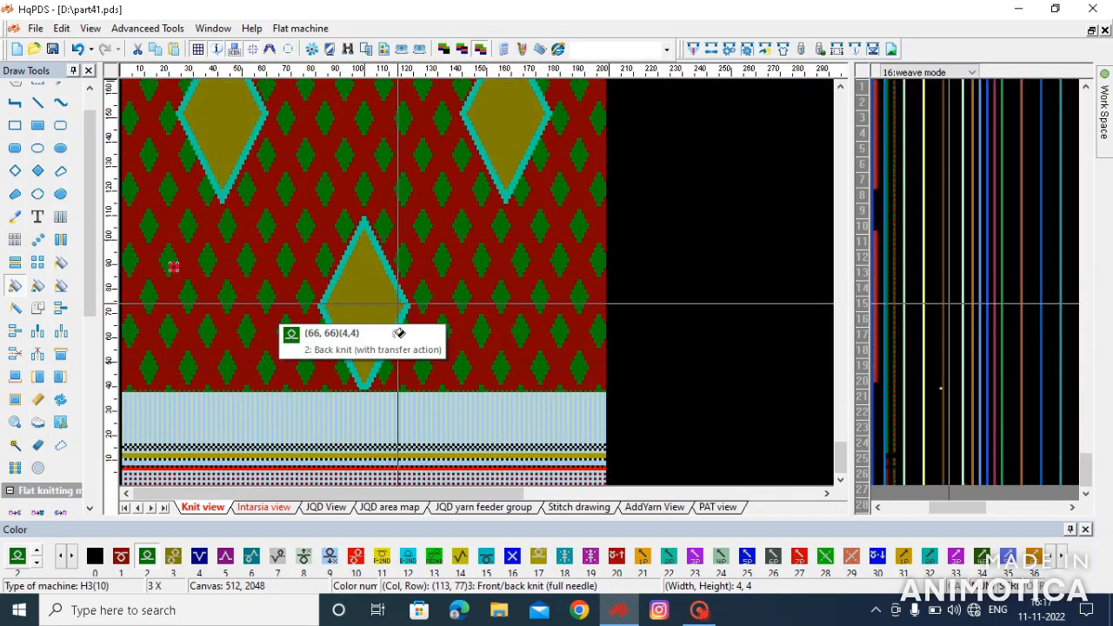
scroll(357, 300, up, 1)
scroll(281, 348, down, 2)
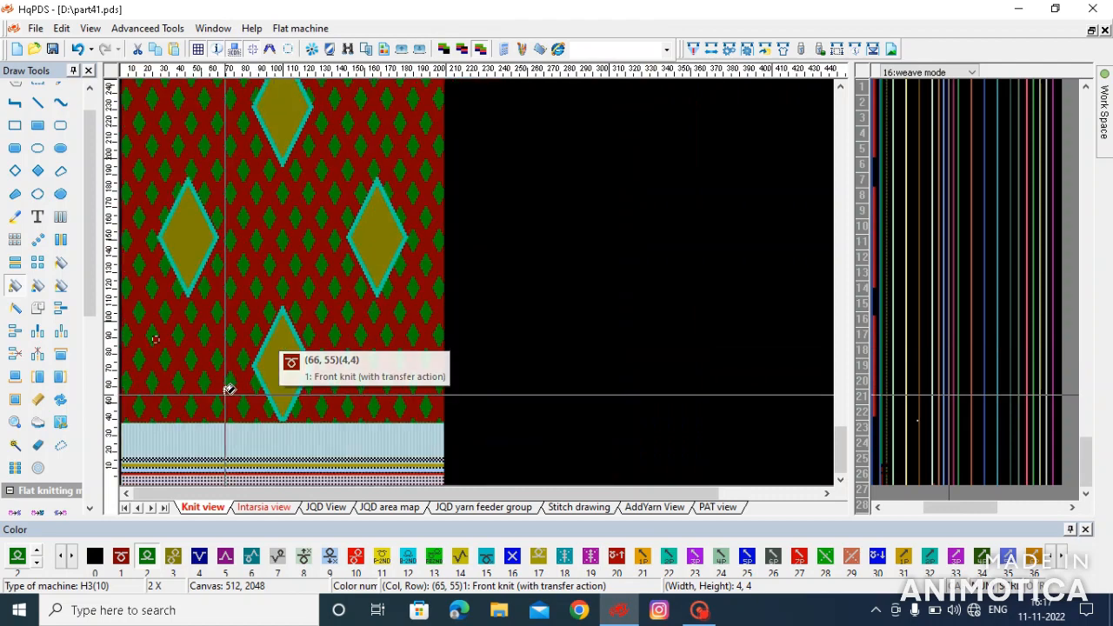
scroll(200, 417, down, 1)
scroll(218, 405, up, 2)
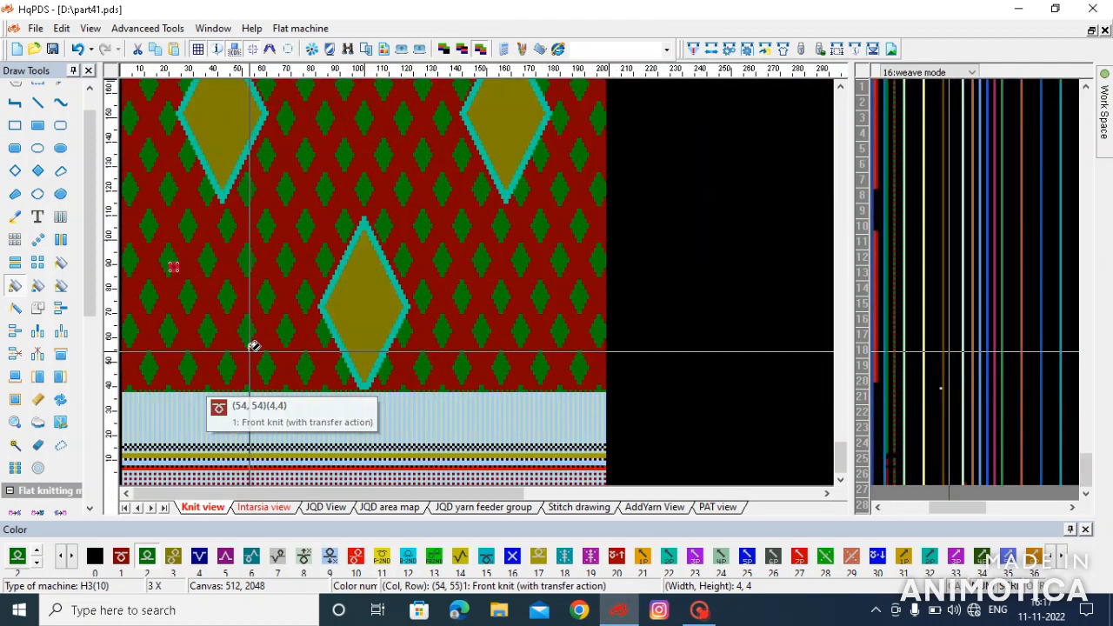
scroll(287, 297, up, 1)
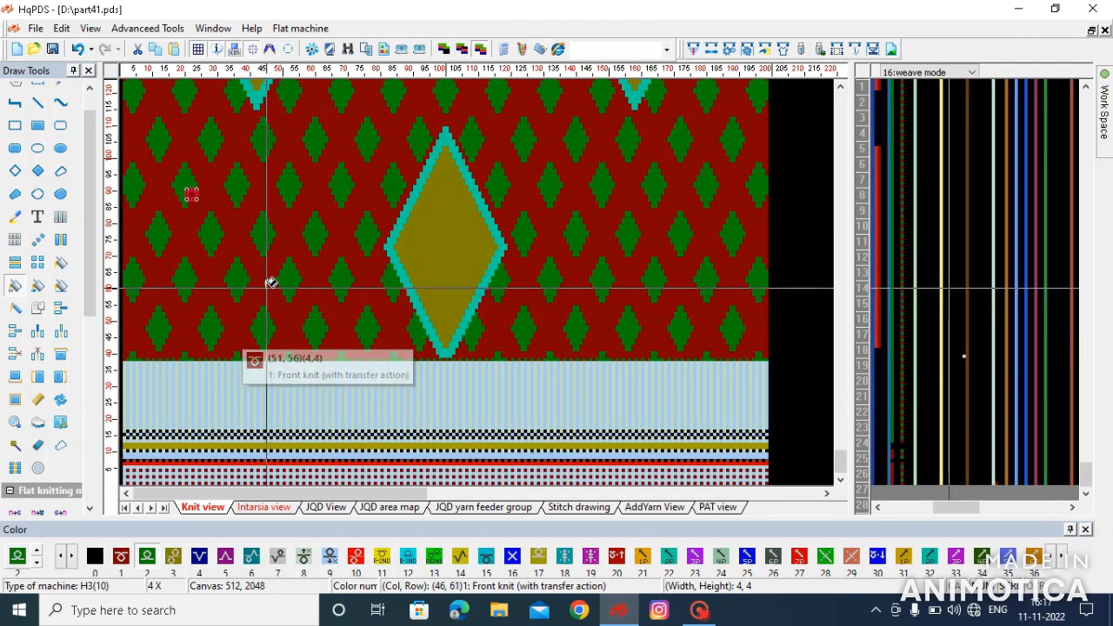
scroll(278, 305, up, 1)
scroll(319, 281, up, 1)
scroll(360, 196, up, 1)
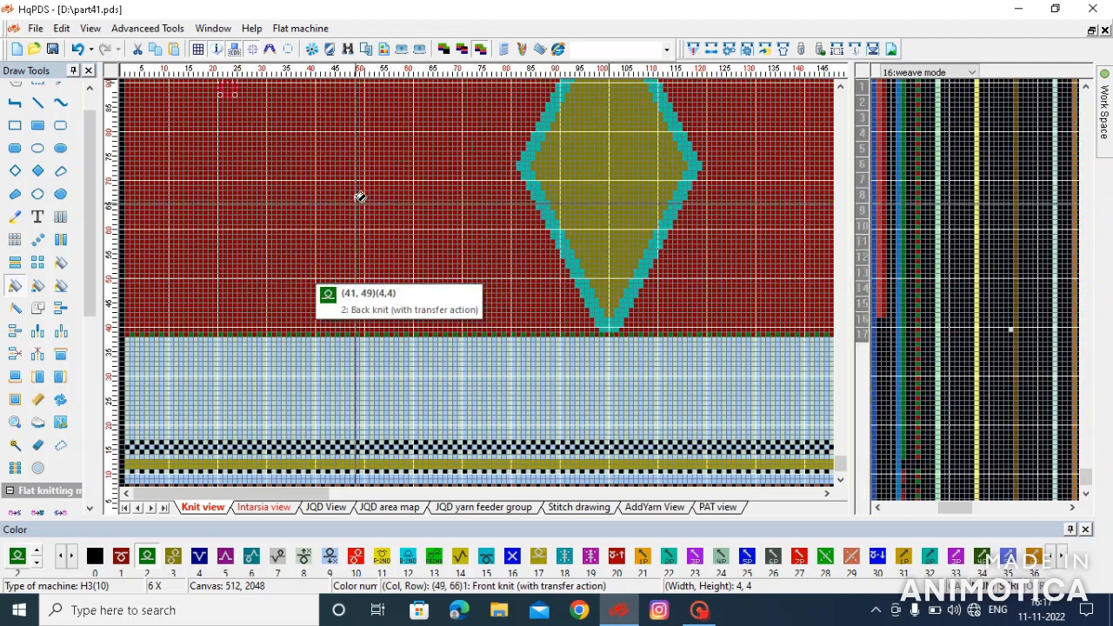
scroll(473, 276, up, 2)
scroll(348, 348, down, 4)
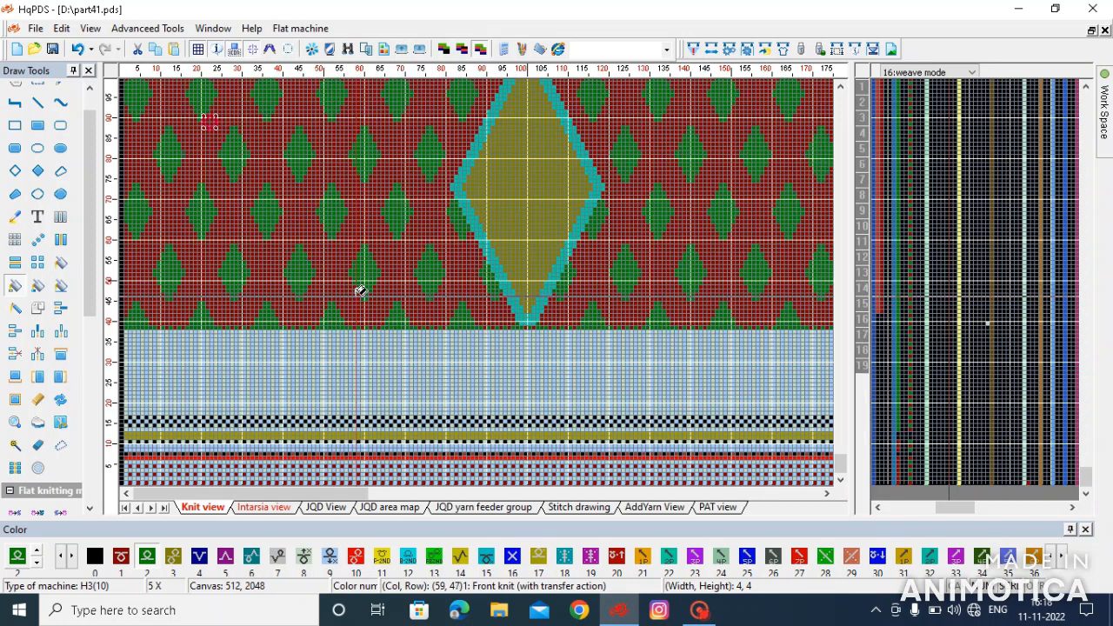
scroll(365, 261, down, 2)
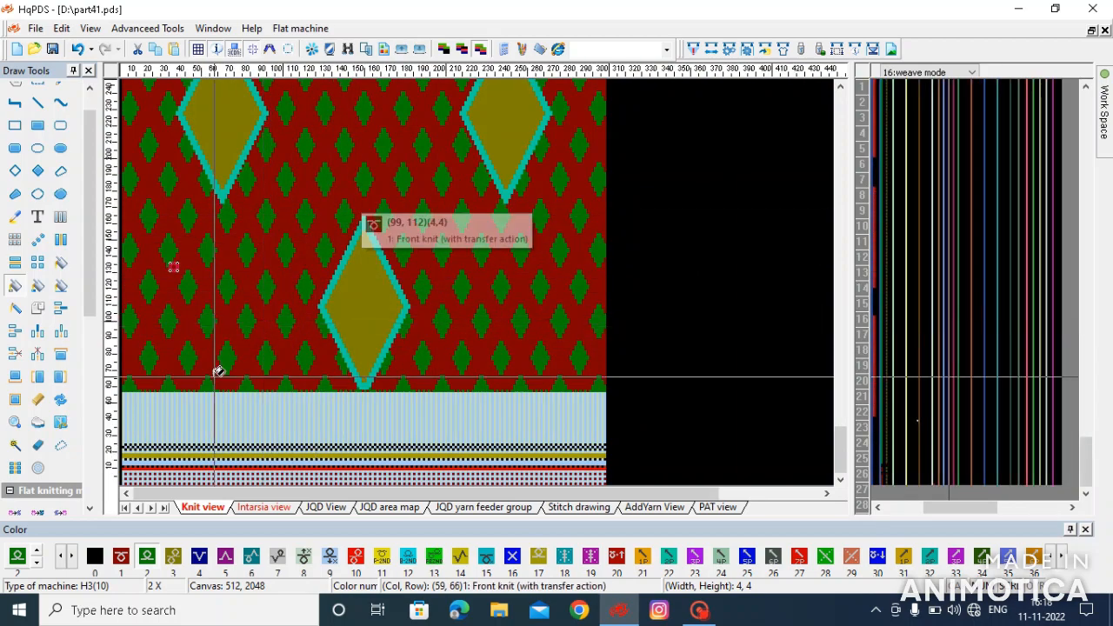
- Select the 198 × 401 patterned area above the ribbing and replace colour 3 with colour 8 in it
scroll(200, 363, up, 4)
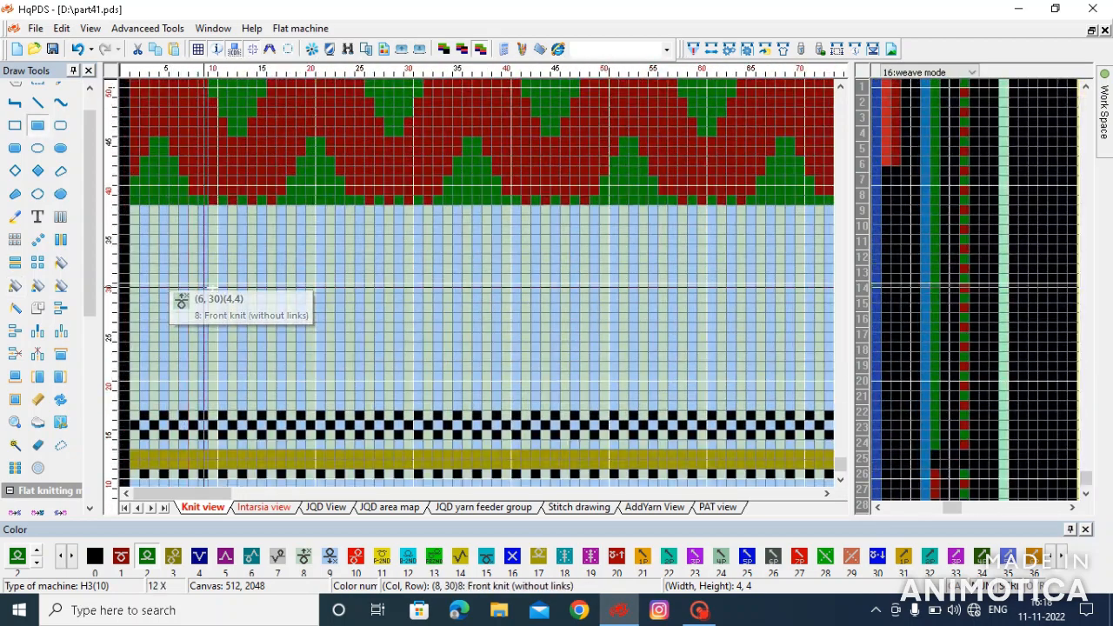
drag(222, 190, 129, 271)
key(a)
scroll(614, 203, down, 1)
scroll(653, 305, down, 1)
scroll(257, 97, down, 4)
scroll(132, 179, up, 3)
key(r)
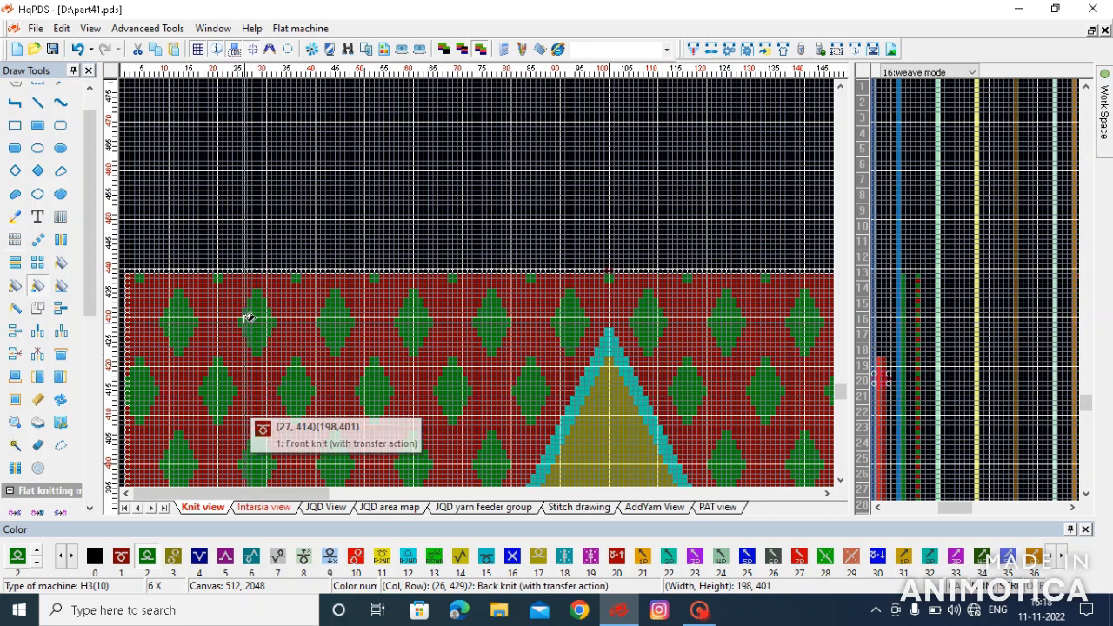
click(244, 322)
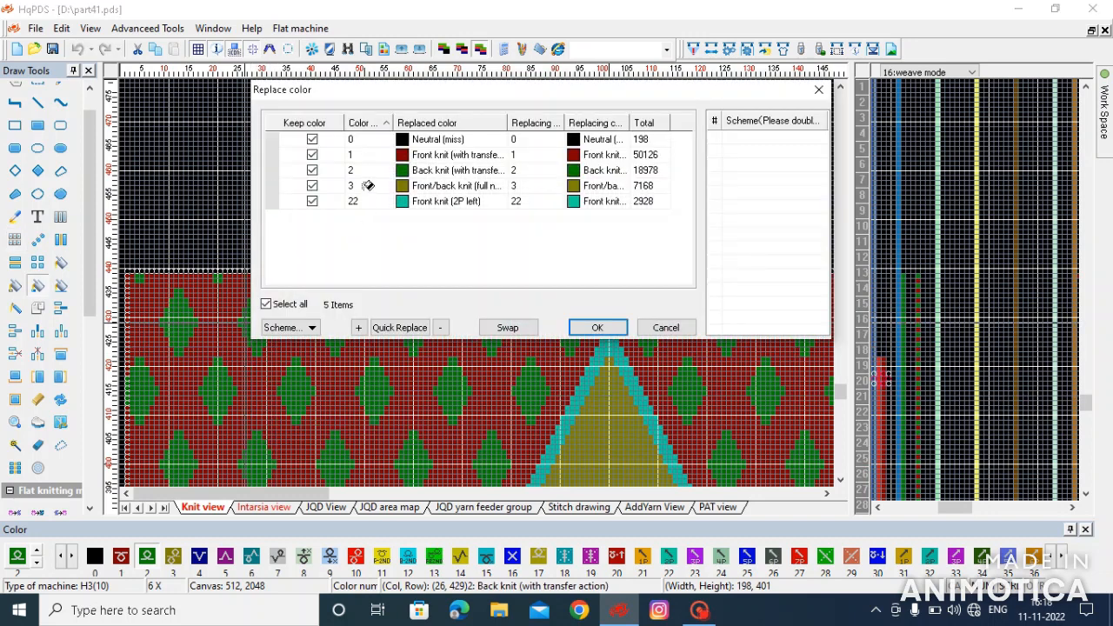
click(597, 328)
- Replace colour 22 with colour 1 in the selected patterned area
click(463, 365)
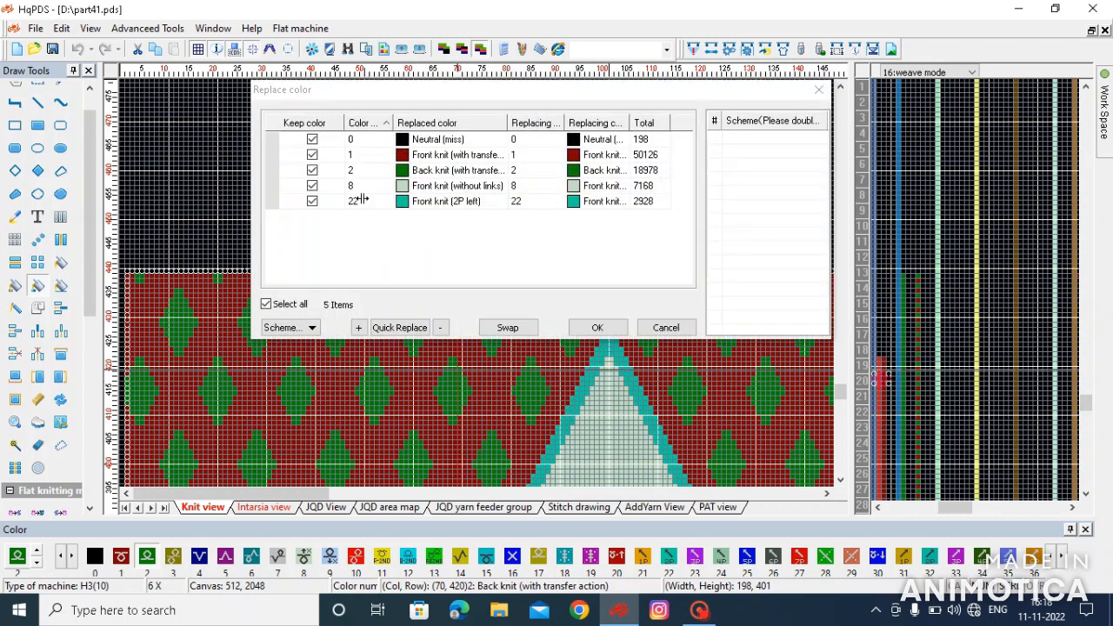
click(597, 327)
scroll(256, 286, down, 5)
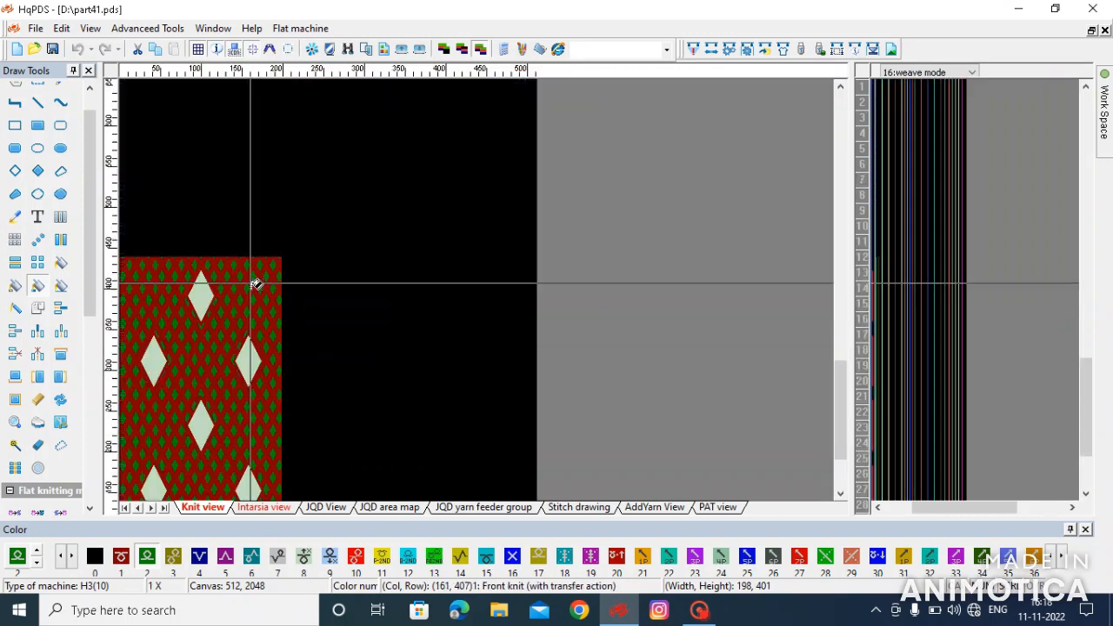
- Draw a filled colour 1 strip along the left edge of the patterned area, from the ribbing up to its top row
scroll(173, 374, up, 2)
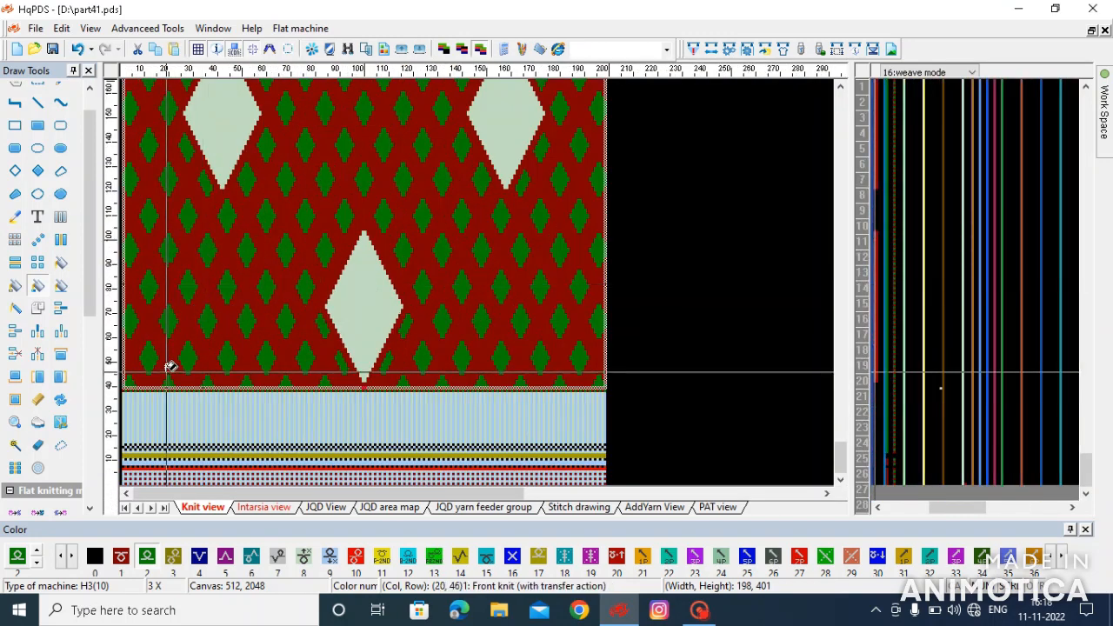
scroll(166, 287, up, 2)
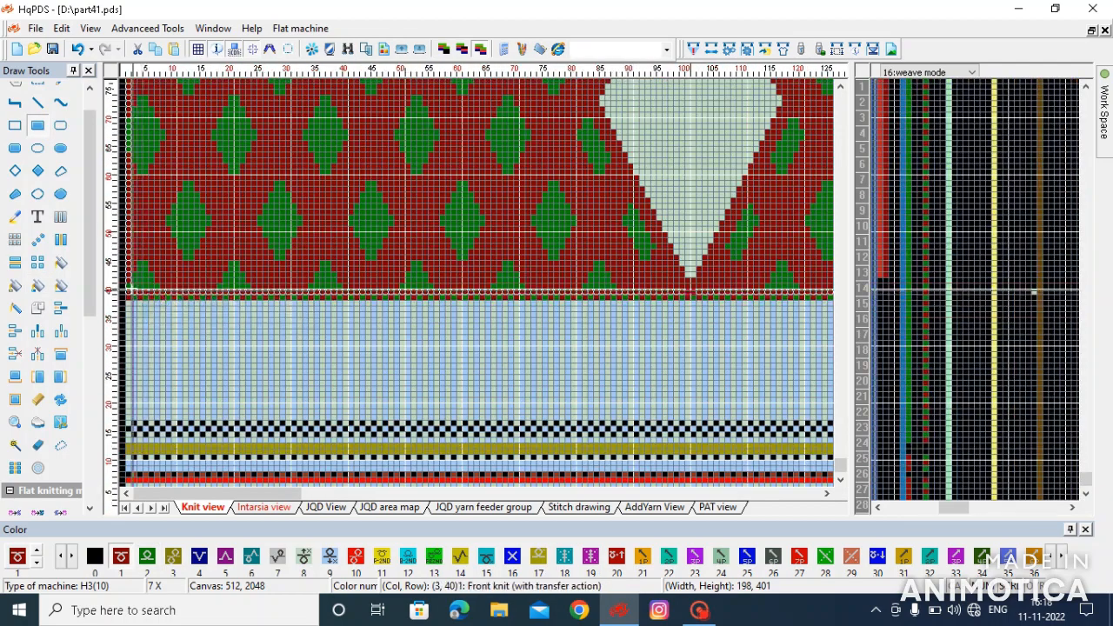
scroll(167, 286, down, 4)
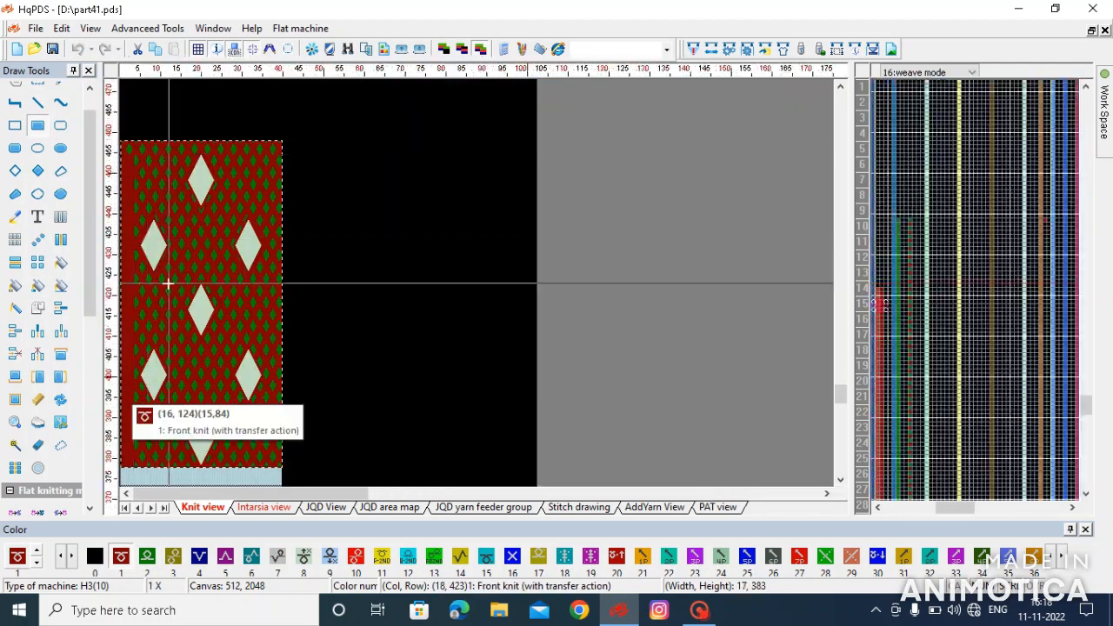
scroll(168, 284, up, 3)
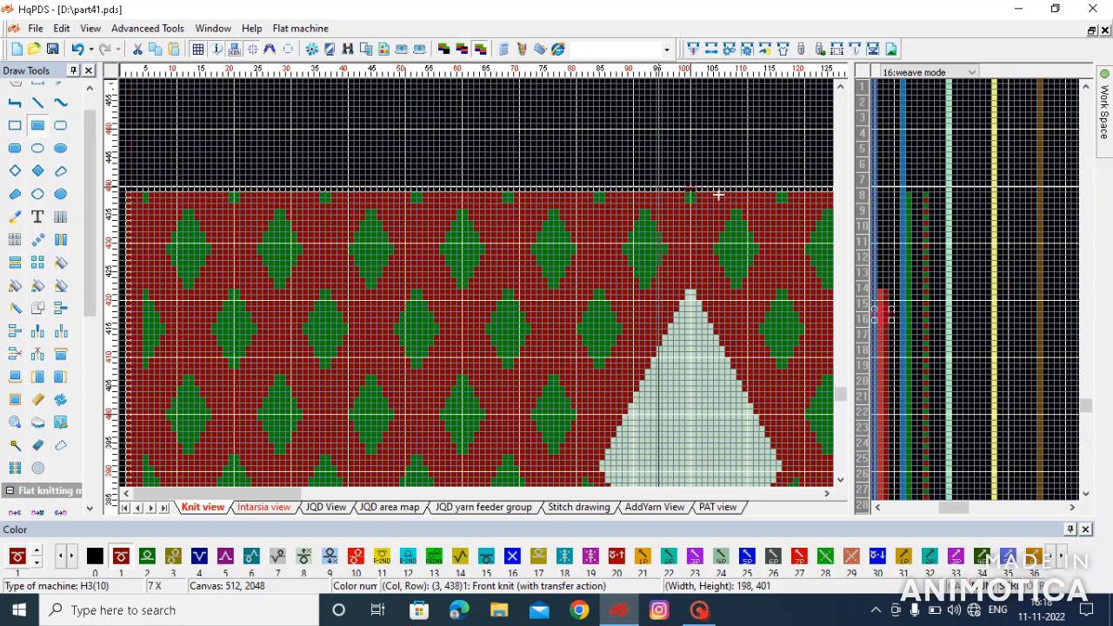
- Draw a filled colour 1 strip one column wide along the right edge of the patterned area, from its top row to the ribbing
scroll(718, 194, down, 3)
scroll(679, 291, up, 4)
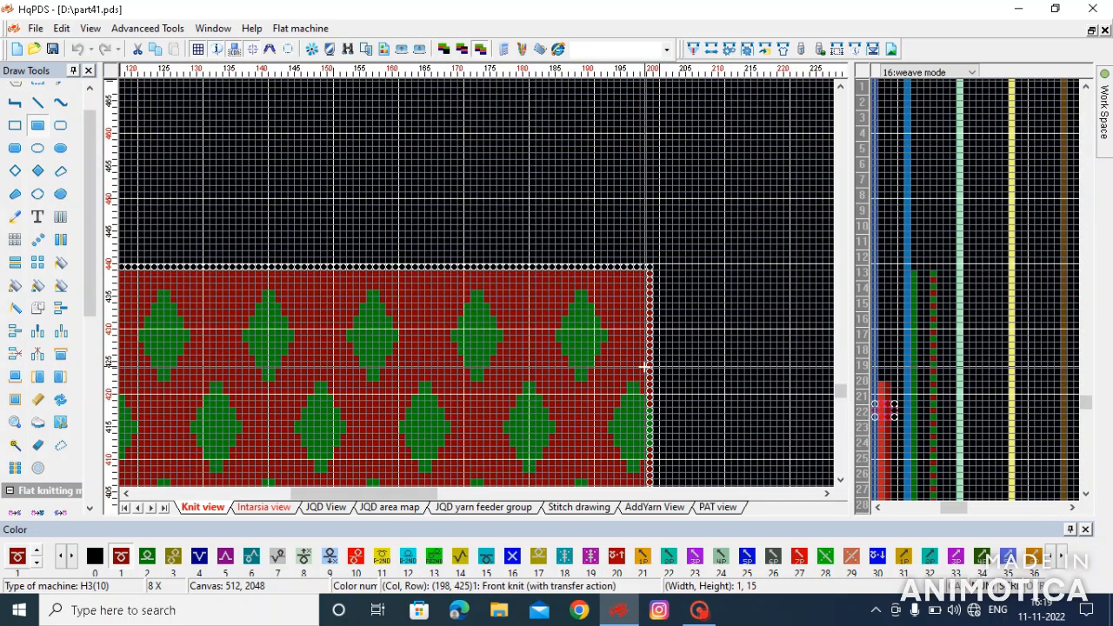
key(End)
drag(651, 230, 70, 105)
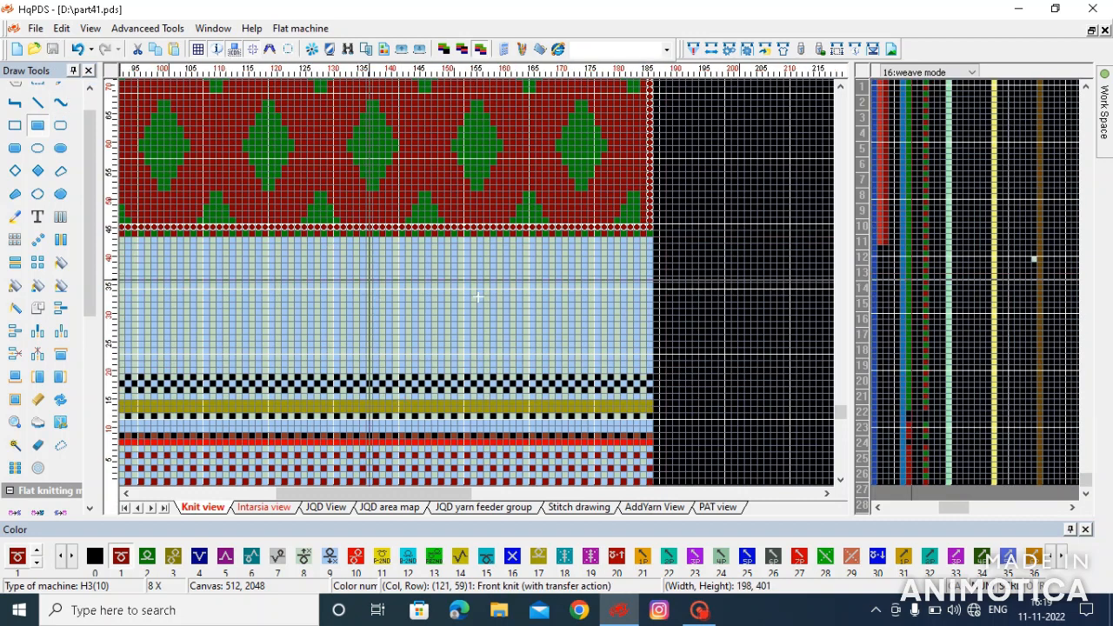
- Compile the pattern with Auto Diamond Intarsia enabled in the Intarsia compilation options, acknowledging the warnings
scroll(365, 347, down, 7)
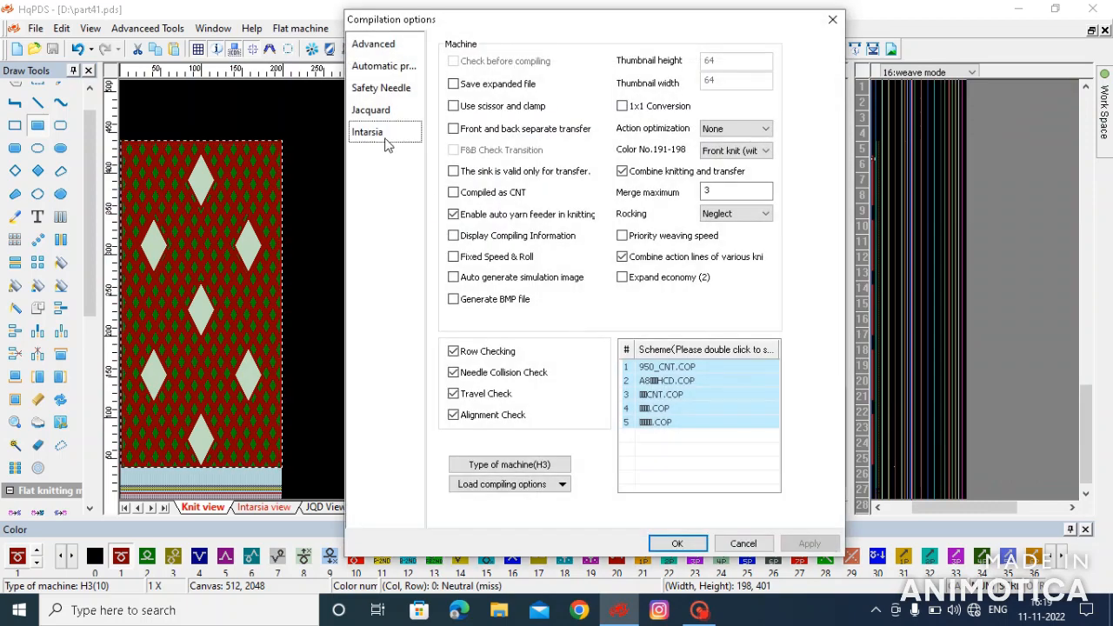
click(387, 137)
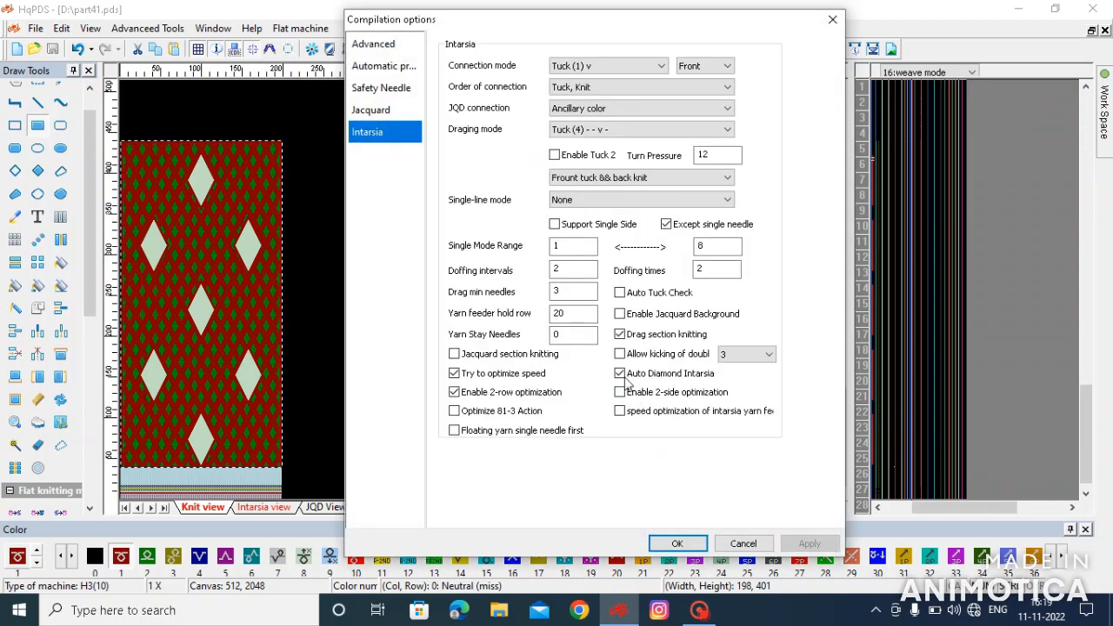
click(677, 544)
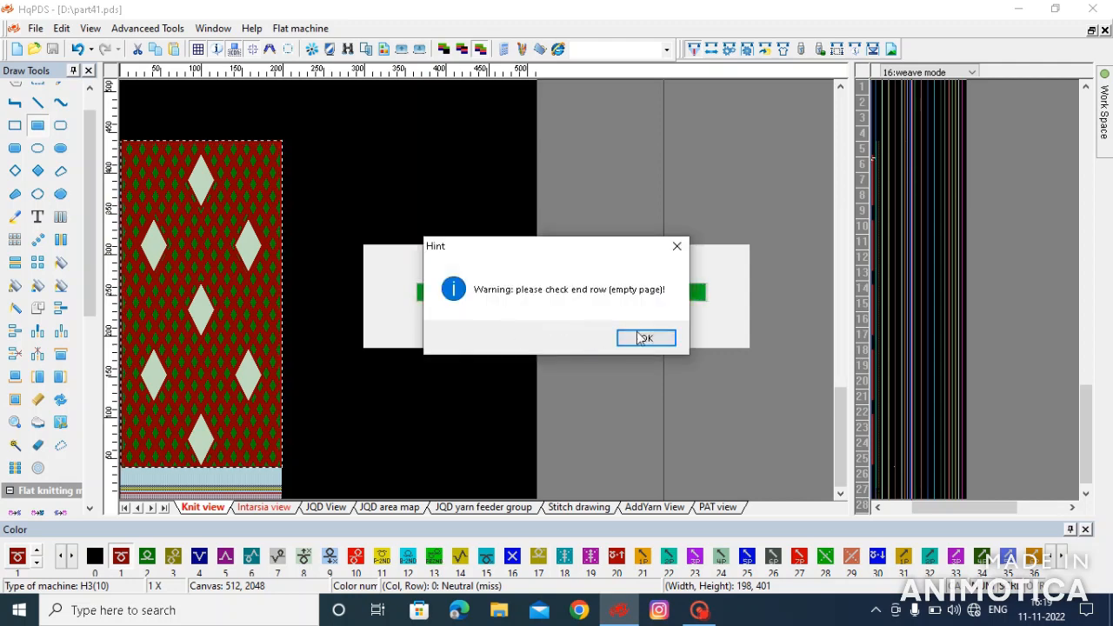
click(639, 336)
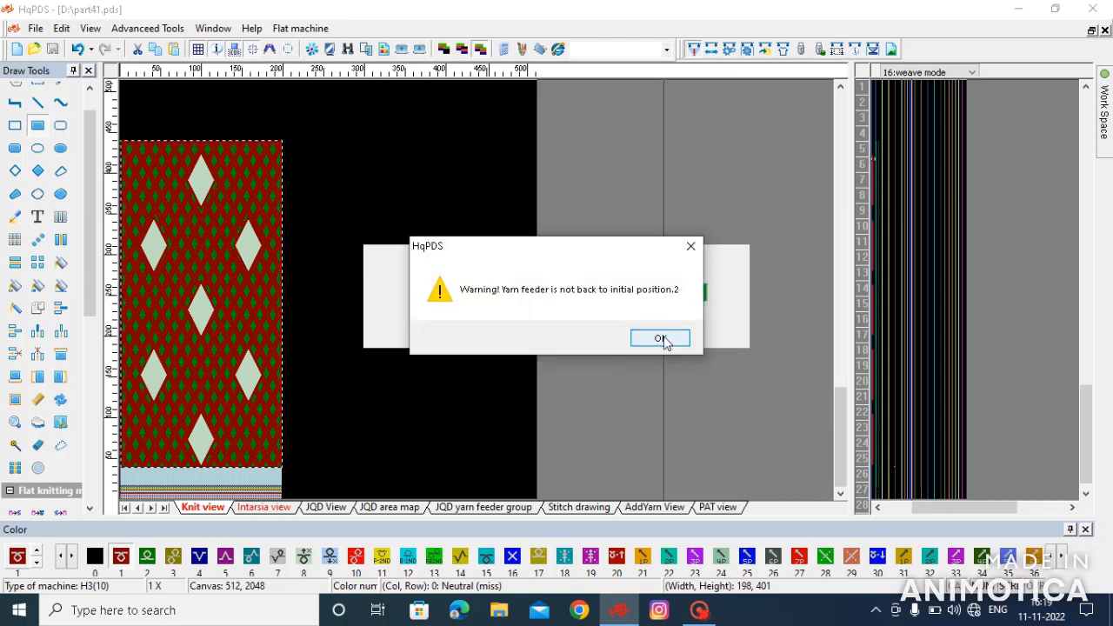
click(663, 337)
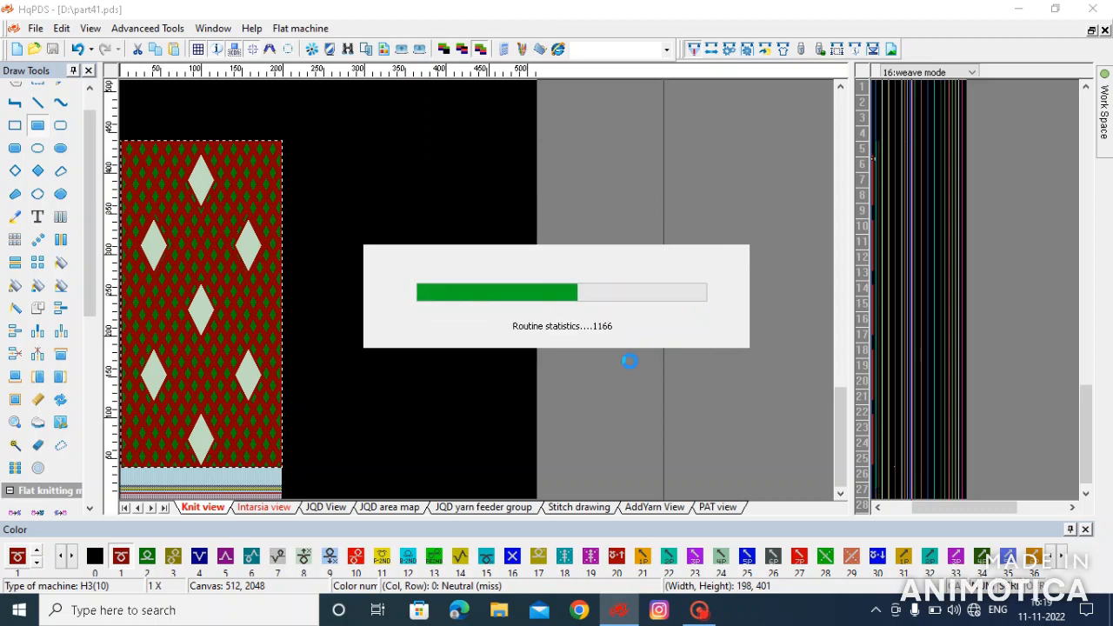
click(654, 387)
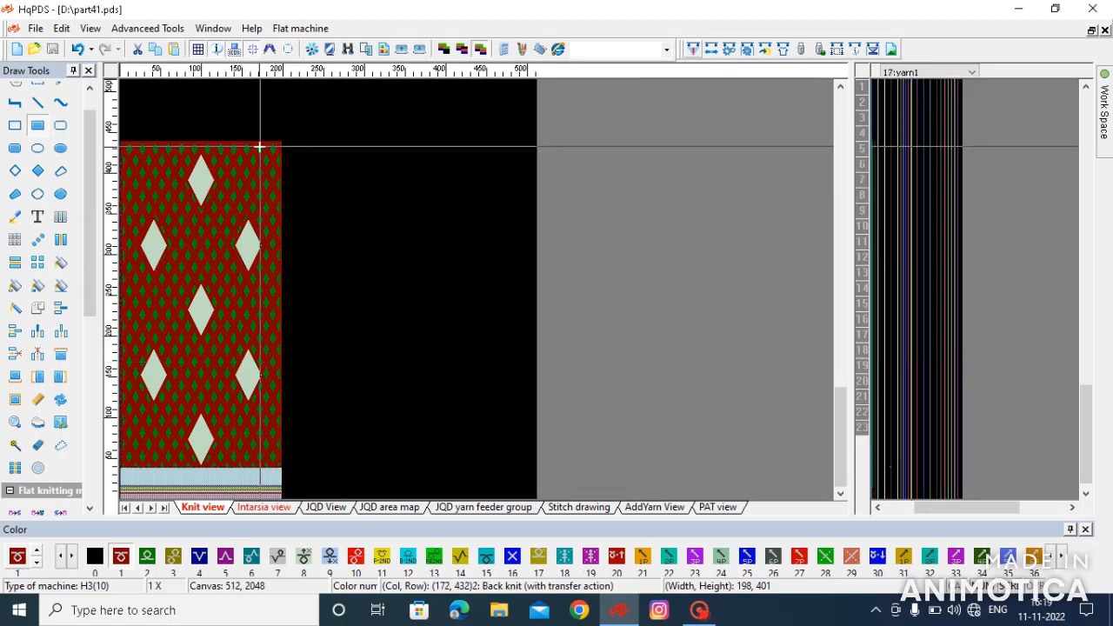
- Mark the top two pattern rows with value 1 in function line 22:end and recompile the pattern
scroll(474, 284, up, 5)
scroll(475, 283, up, 2)
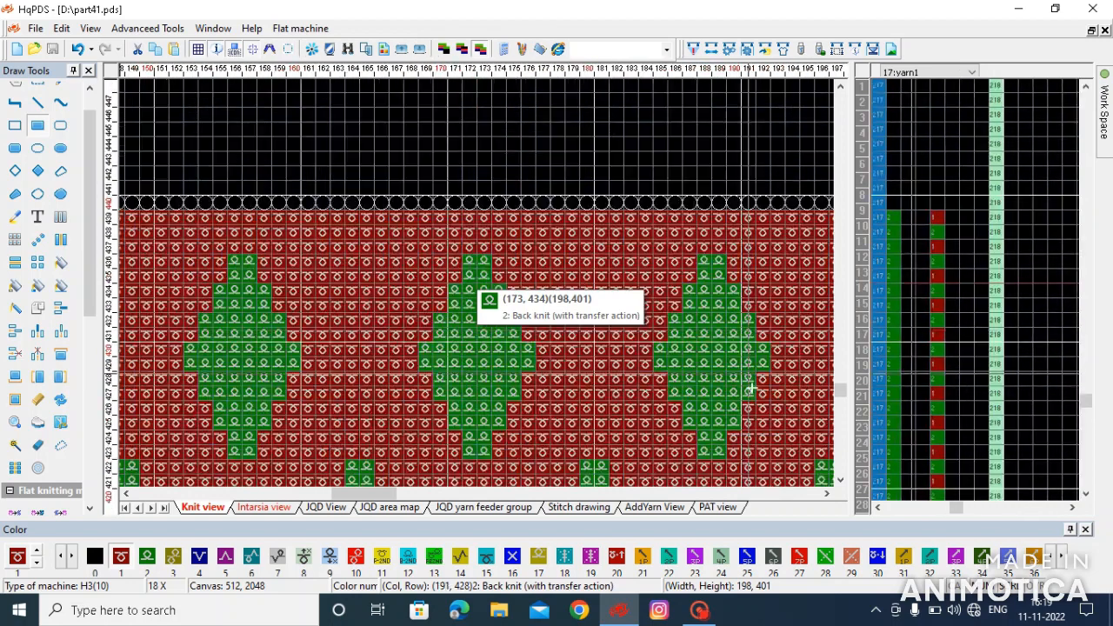
scroll(890, 241, up, 2)
right_click(897, 235)
key(1)
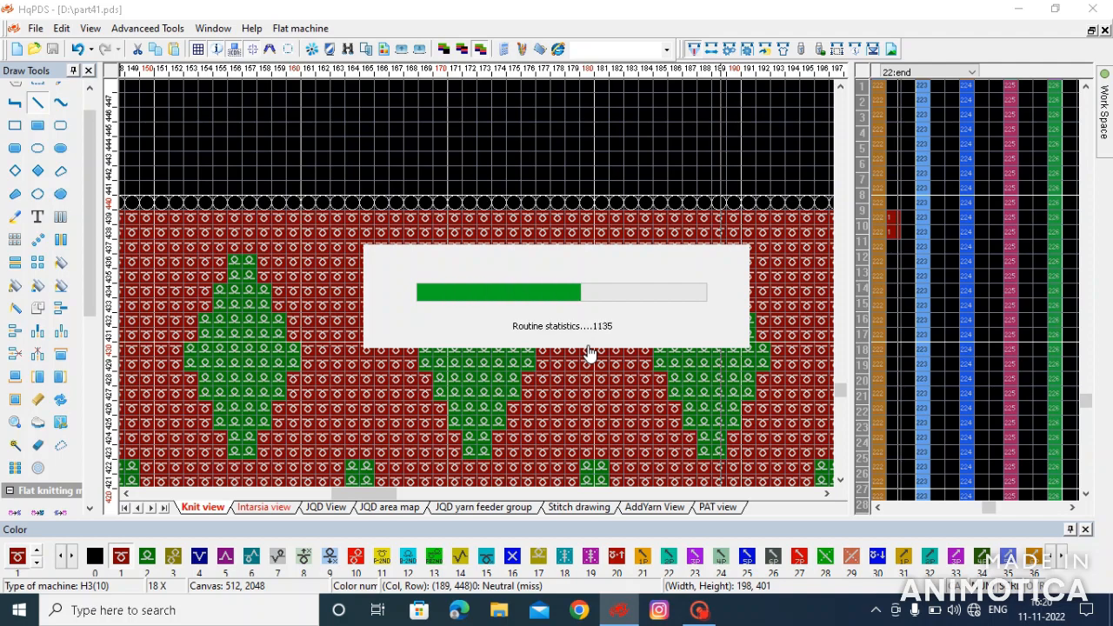
click(633, 379)
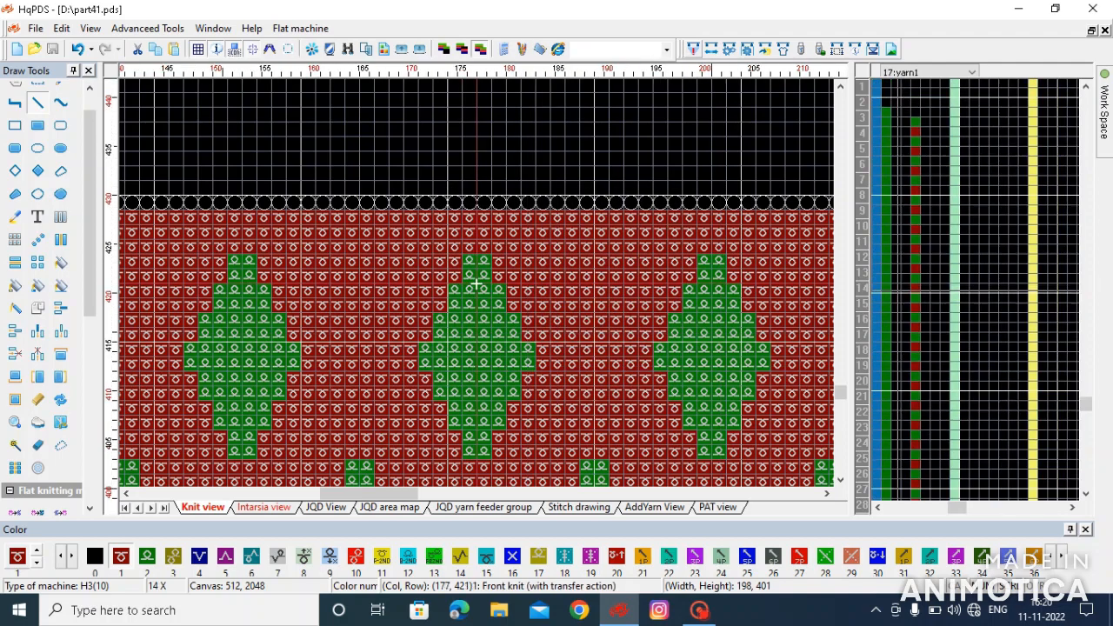
- Open the yarn colour settings for the simulation and set yarn feeder 2 to 000080 and yarn feeder 3 to ff0000
scroll(477, 285, down, 6)
scroll(20, 439, down, 1)
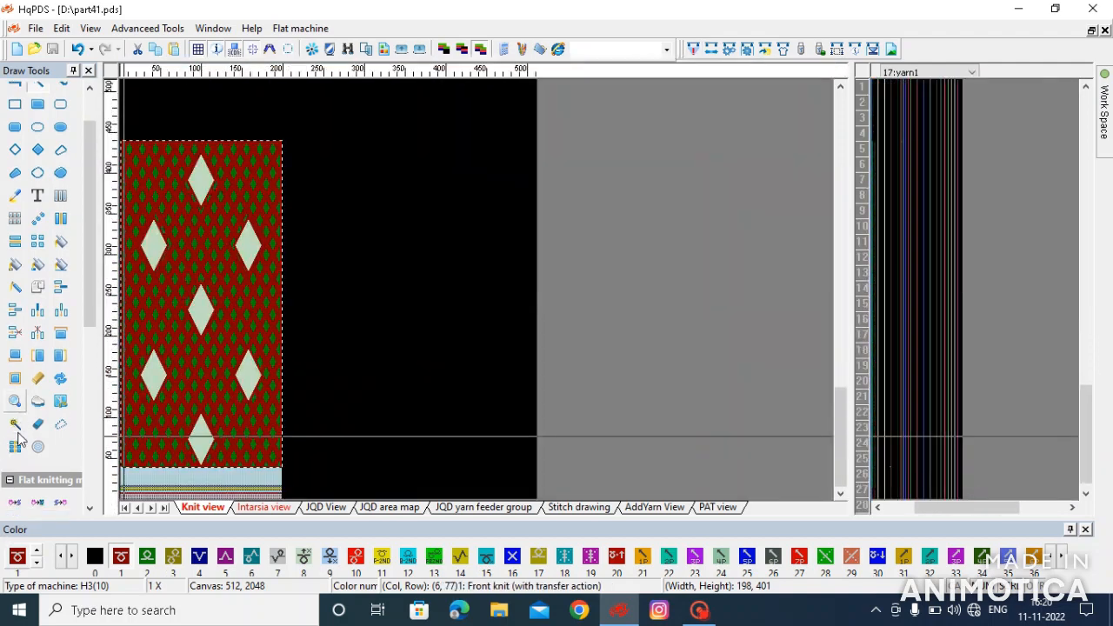
scroll(19, 439, down, 5)
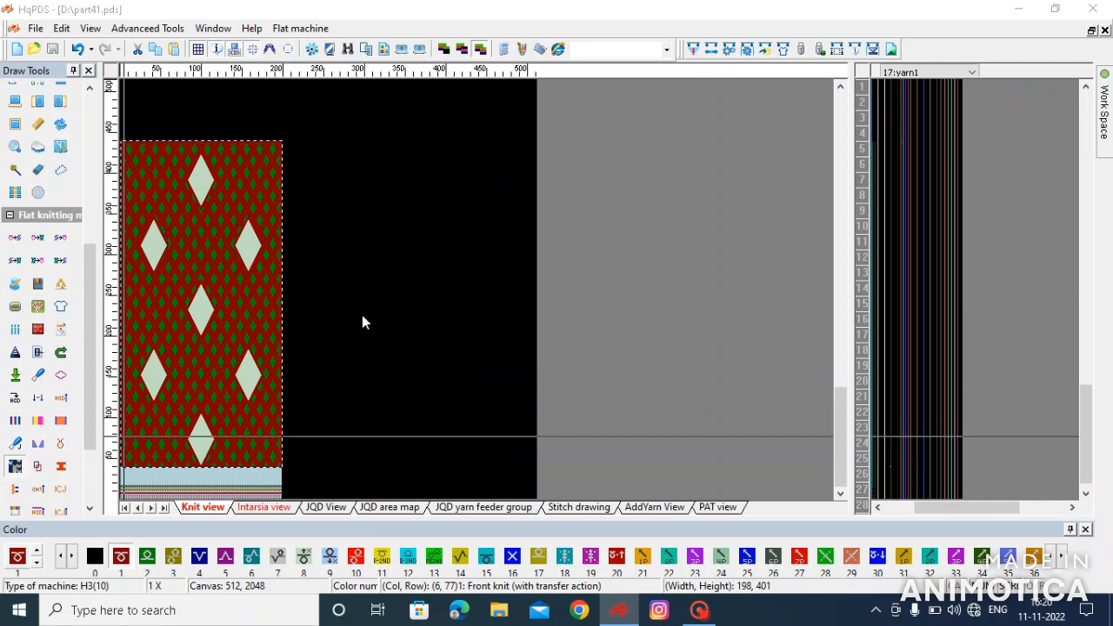
click(362, 316)
click(592, 235)
click(647, 235)
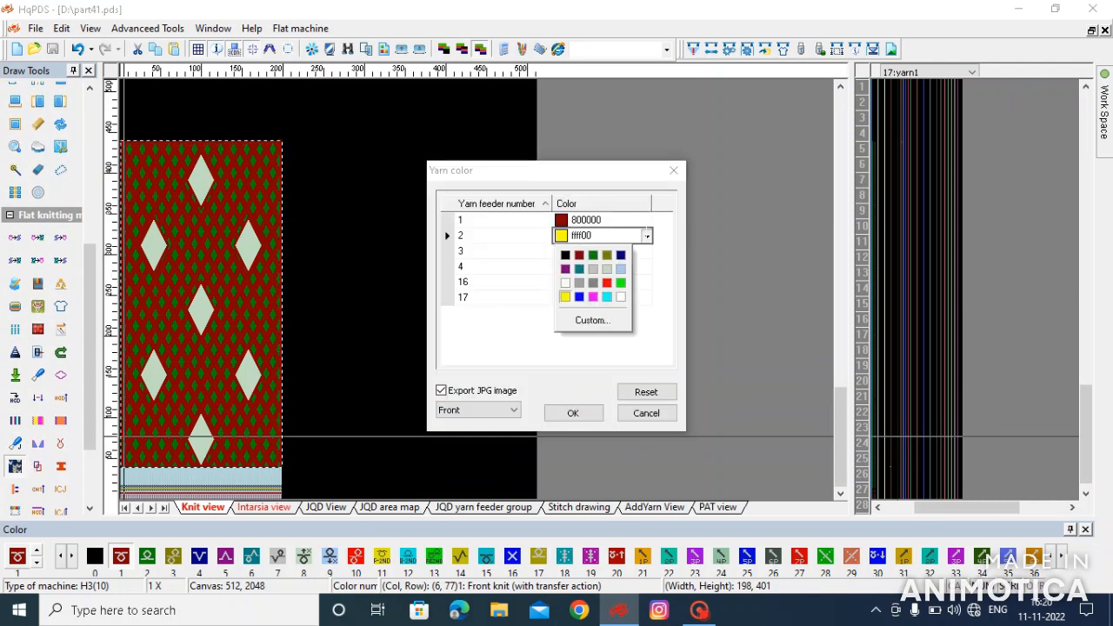
click(620, 254)
click(647, 251)
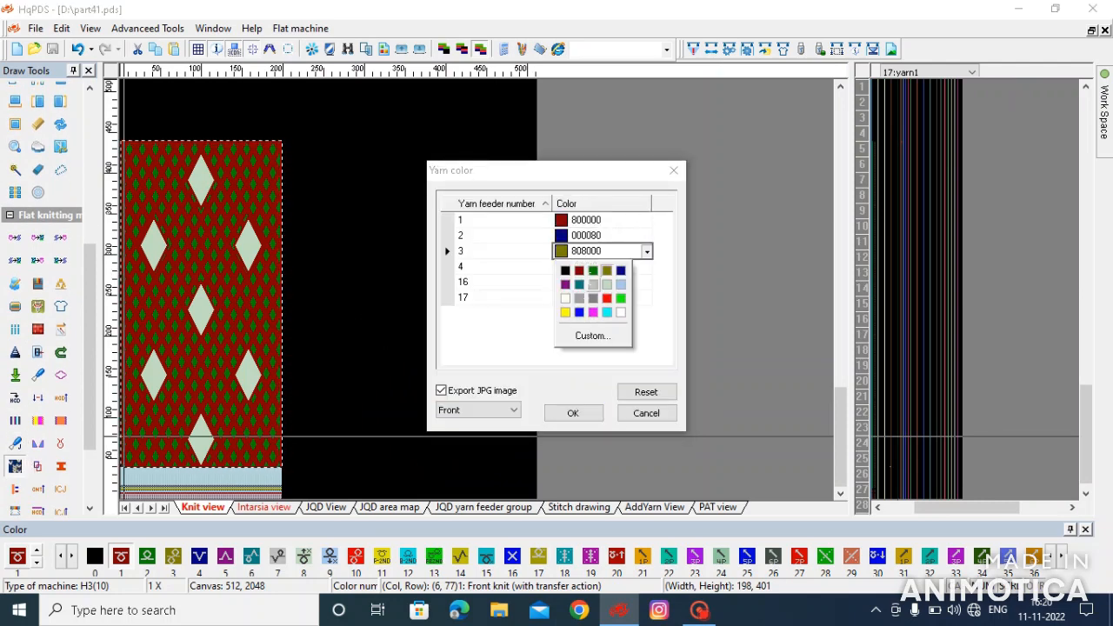
click(607, 298)
- Set the colour of yarn feeder 4 to 000080
click(612, 267)
click(647, 267)
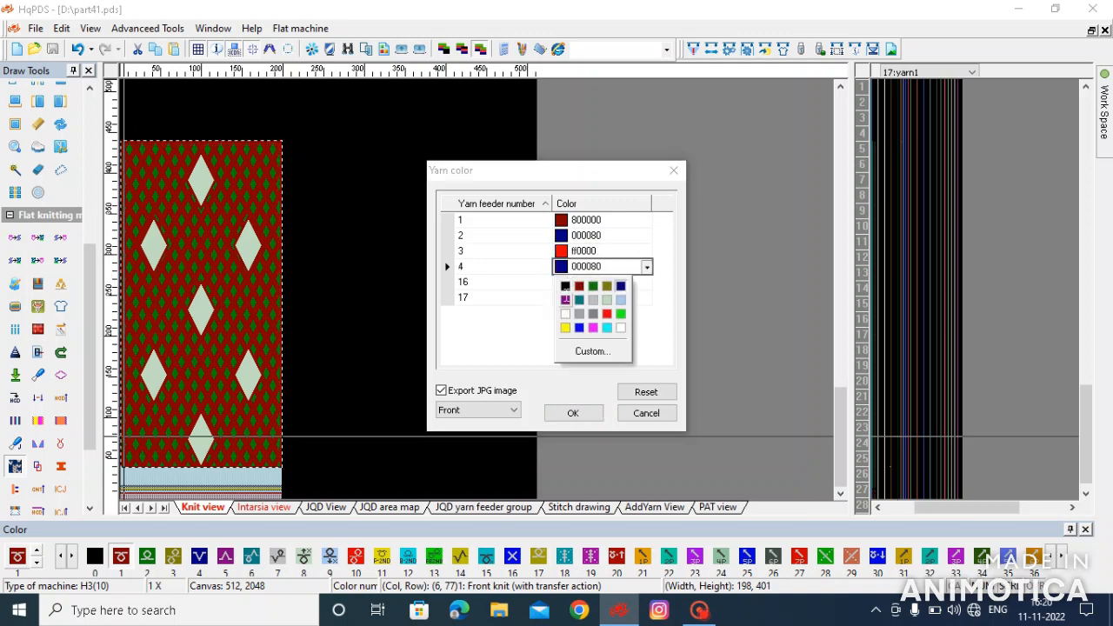
click(608, 313)
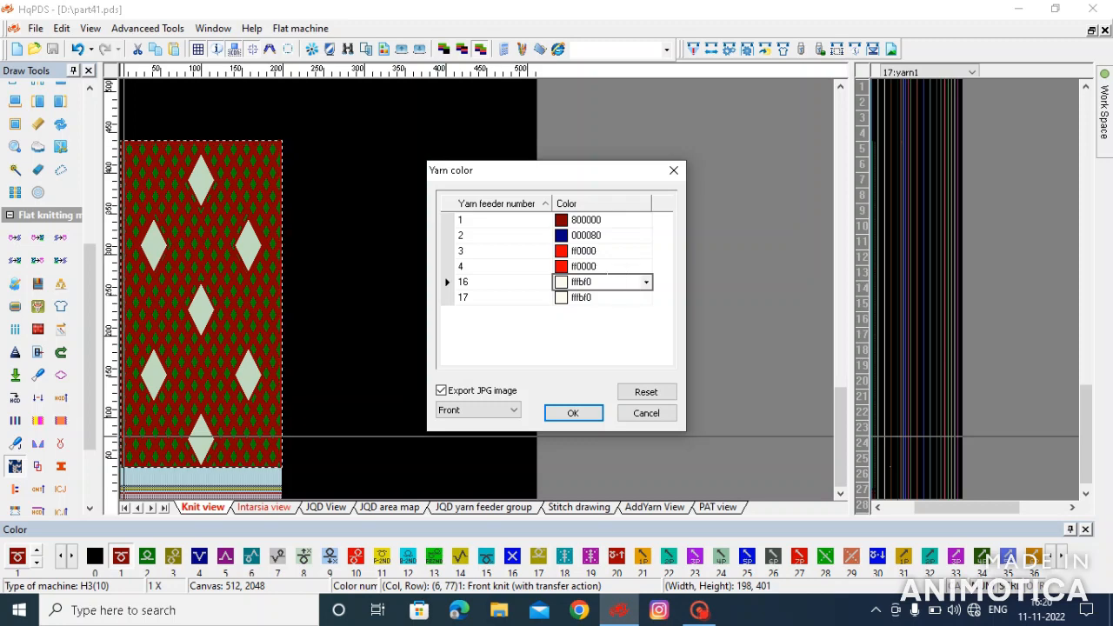
click(647, 267)
click(622, 286)
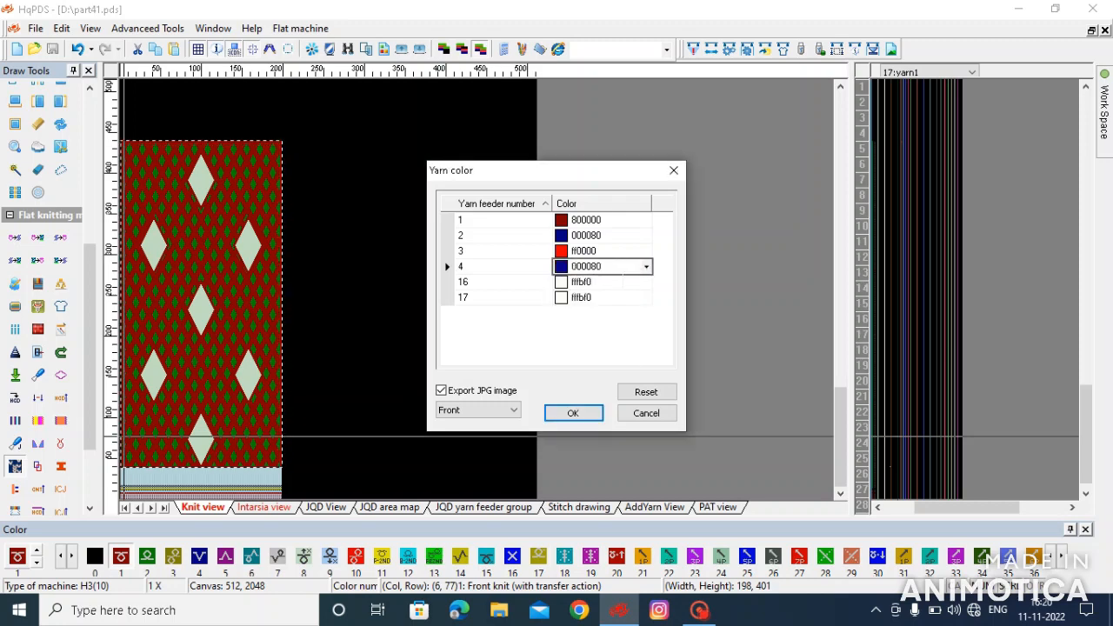
- Set yarn feeder 16 to ff0000 and yarn feeder 17 to navy, and generate the knitting simulation
click(644, 281)
click(607, 327)
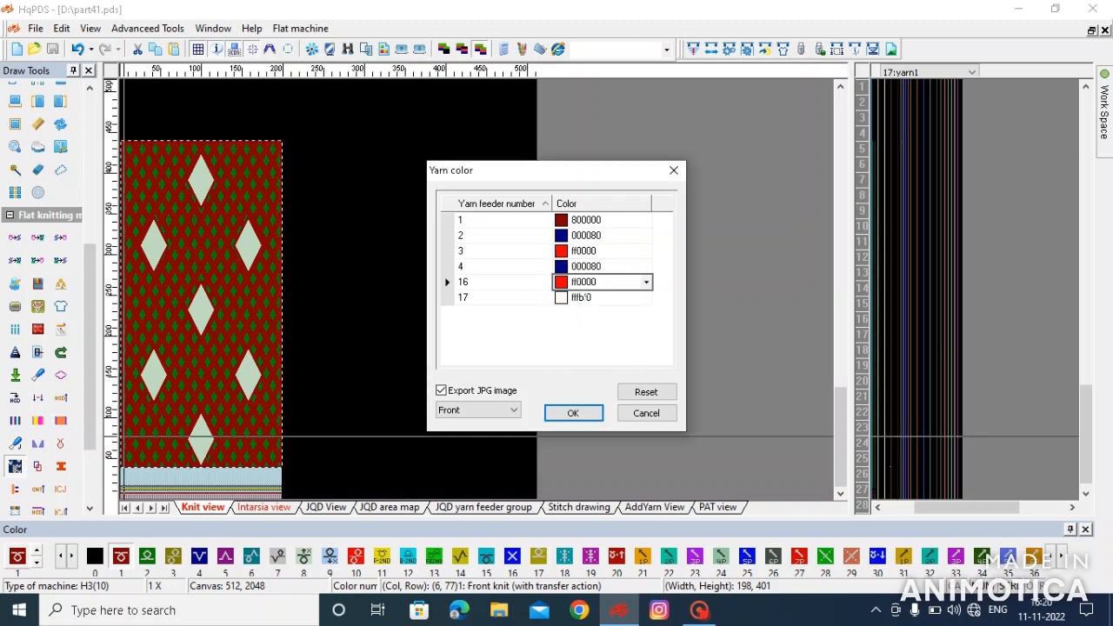
click(646, 297)
click(621, 317)
key(Return)
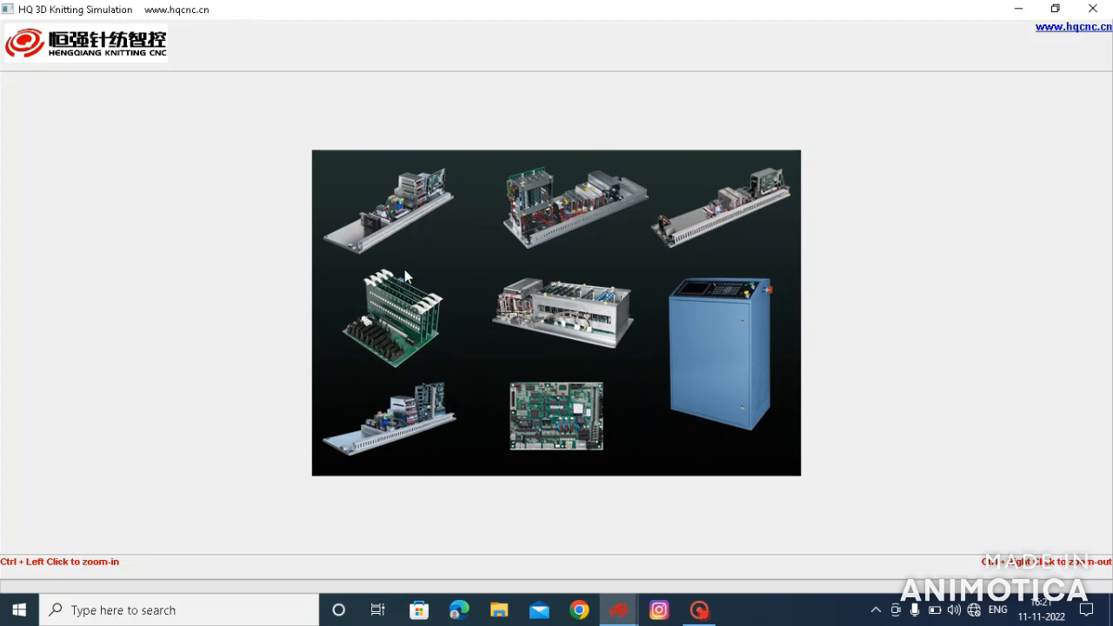
- Examine the front side of the simulated fabric, from the whole piece to close-ups of the intarsia diamonds and background texture
scroll(532, 367, down, 6)
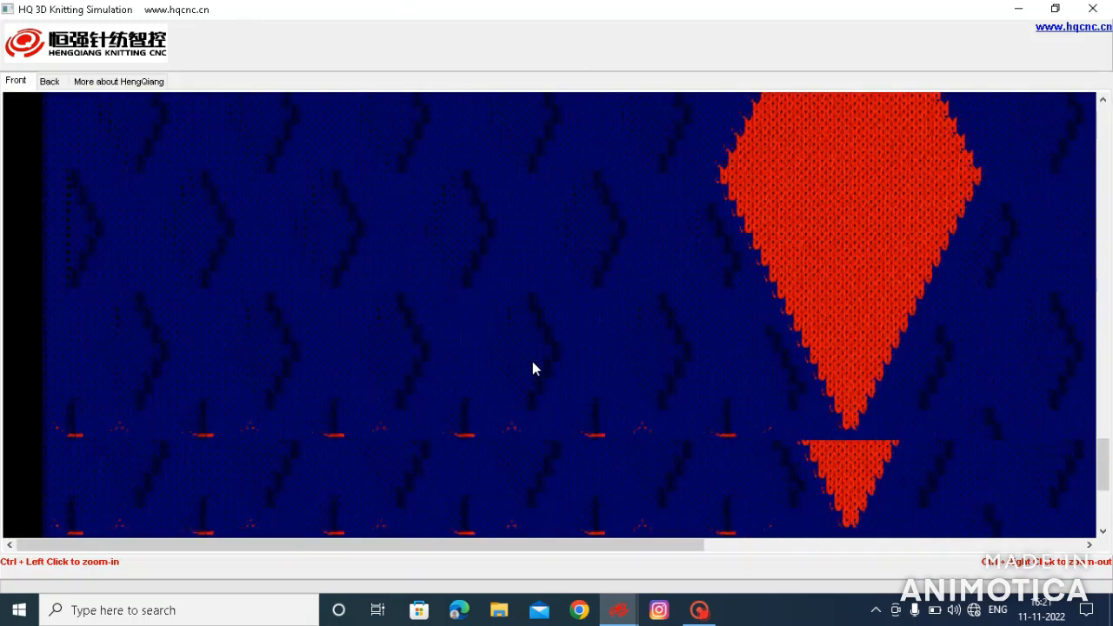
ctrl+right_click(472, 268)
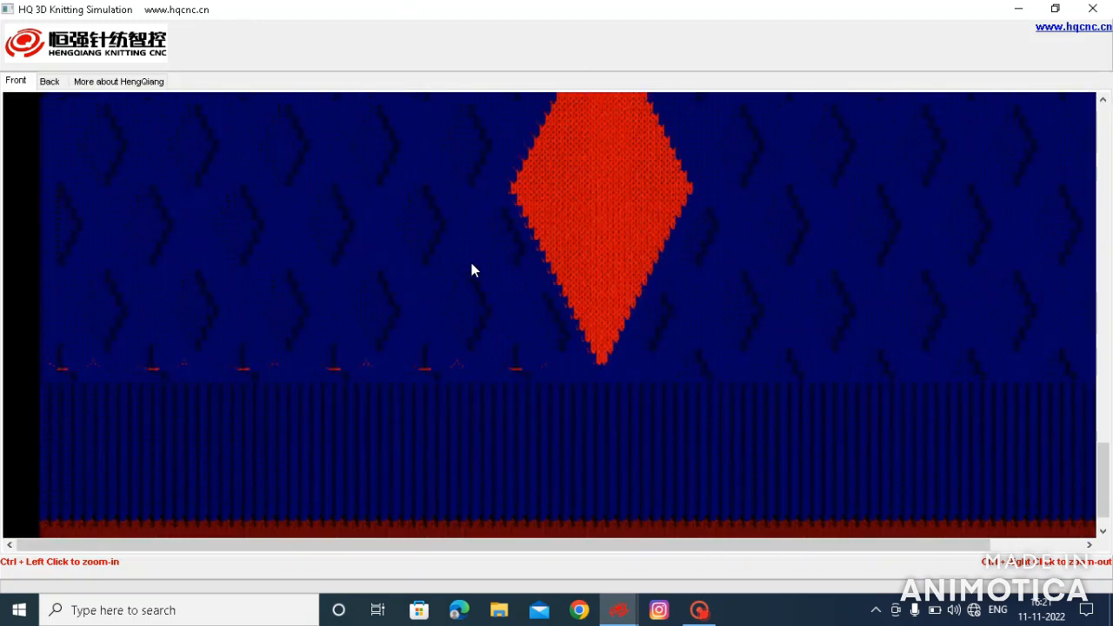
ctrl+right_click(472, 268)
ctrl+right_click(472, 268)
ctrl+right_click(473, 268)
ctrl+right_click(364, 282)
ctrl+right_click(269, 252)
ctrl+right_click(267, 250)
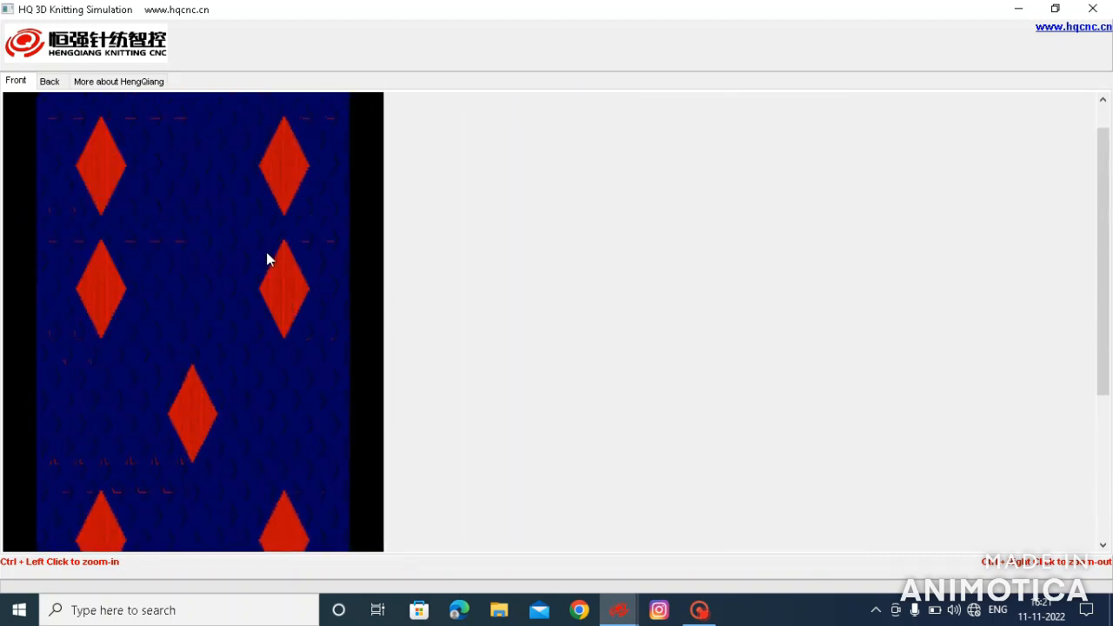
ctrl+right_click(252, 282)
ctrl+right_click(131, 362)
ctrl+click(111, 367)
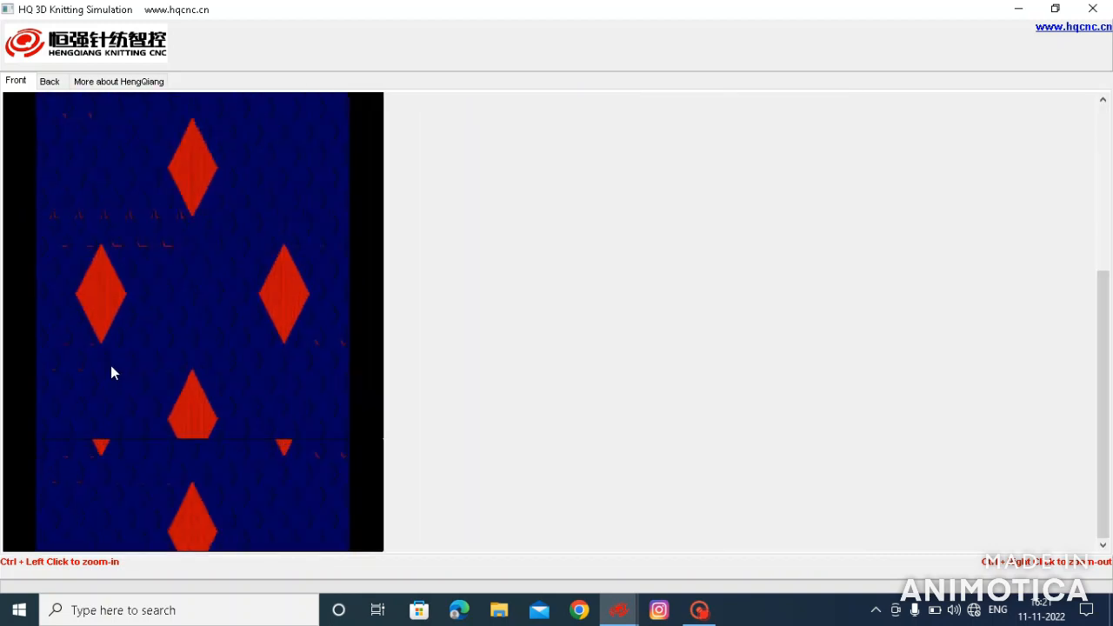
ctrl+click(111, 367)
ctrl+click(112, 367)
ctrl+click(111, 367)
scroll(212, 402, down, 5)
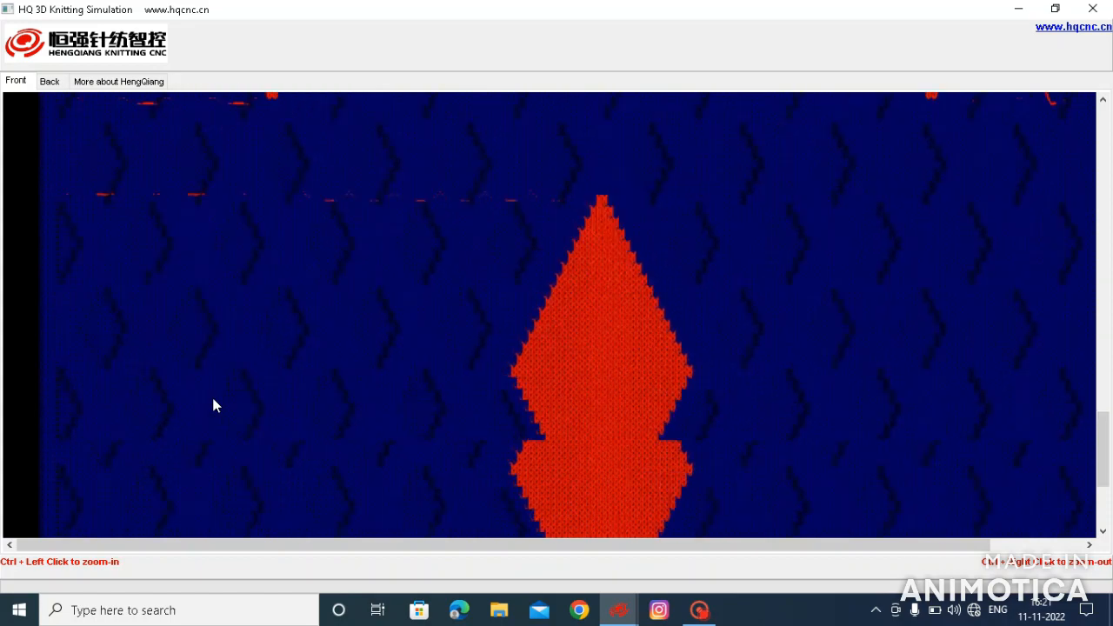
click(1059, 8)
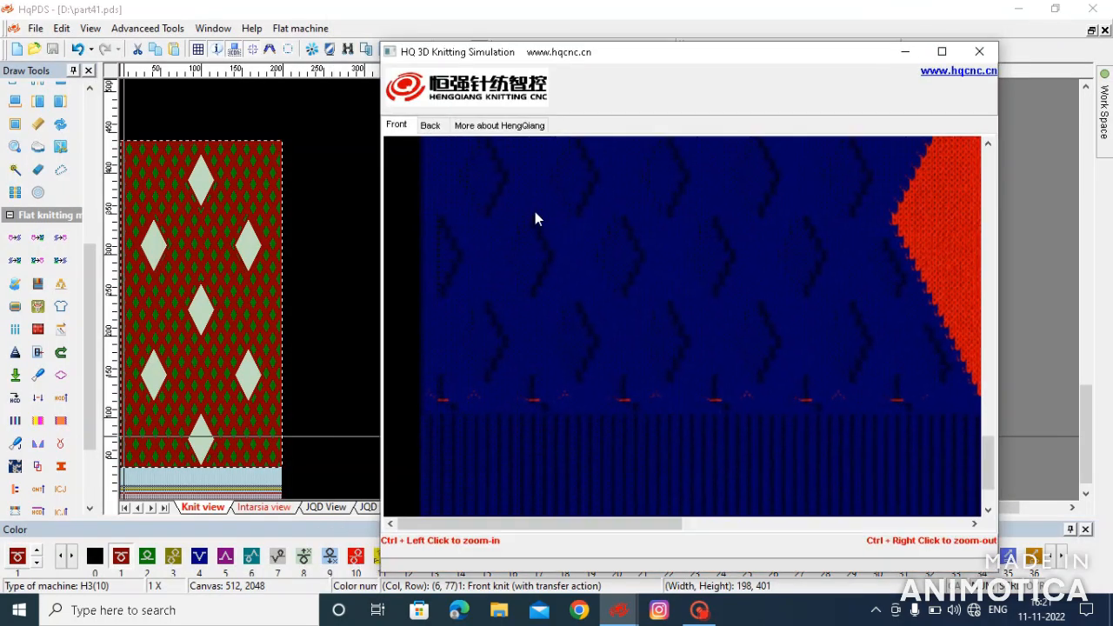
click(942, 51)
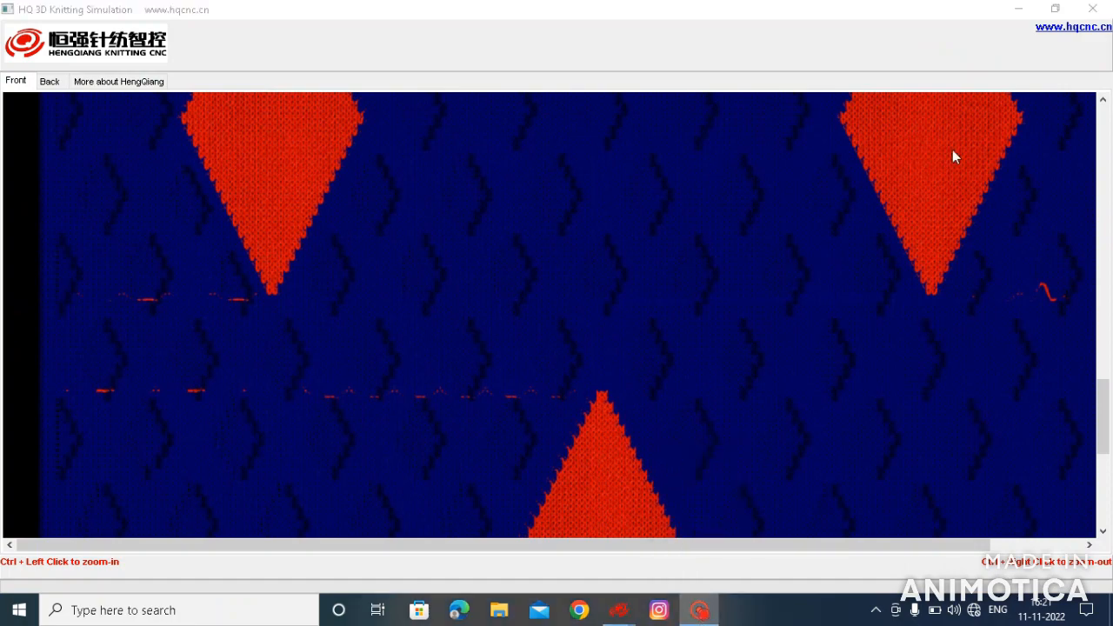
click(1018, 8)
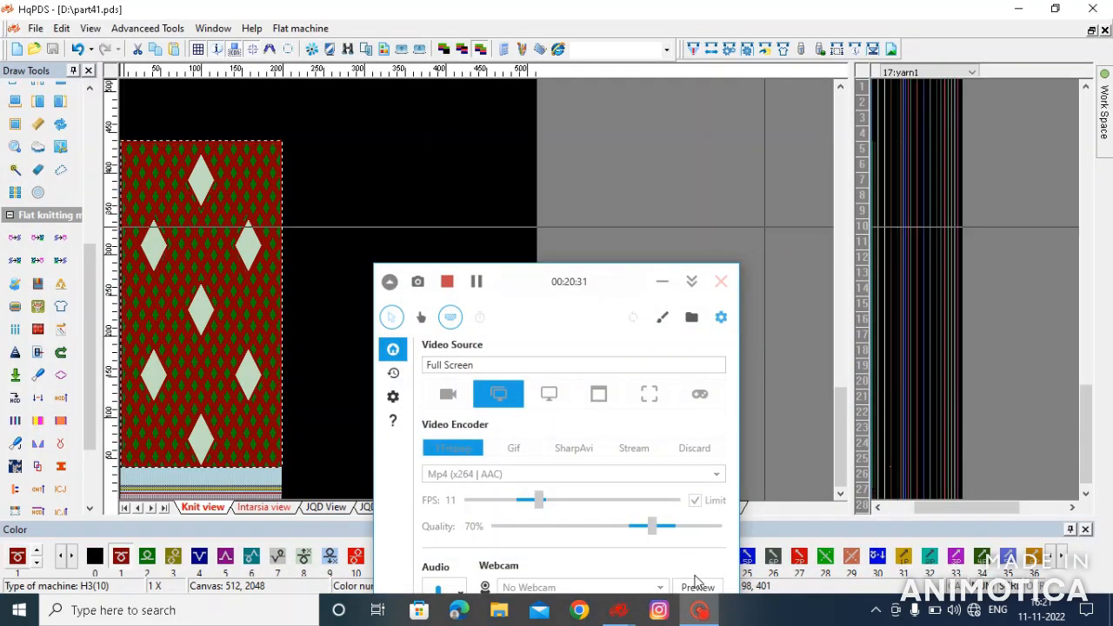
click(700, 610)
mouse_move(619, 610)
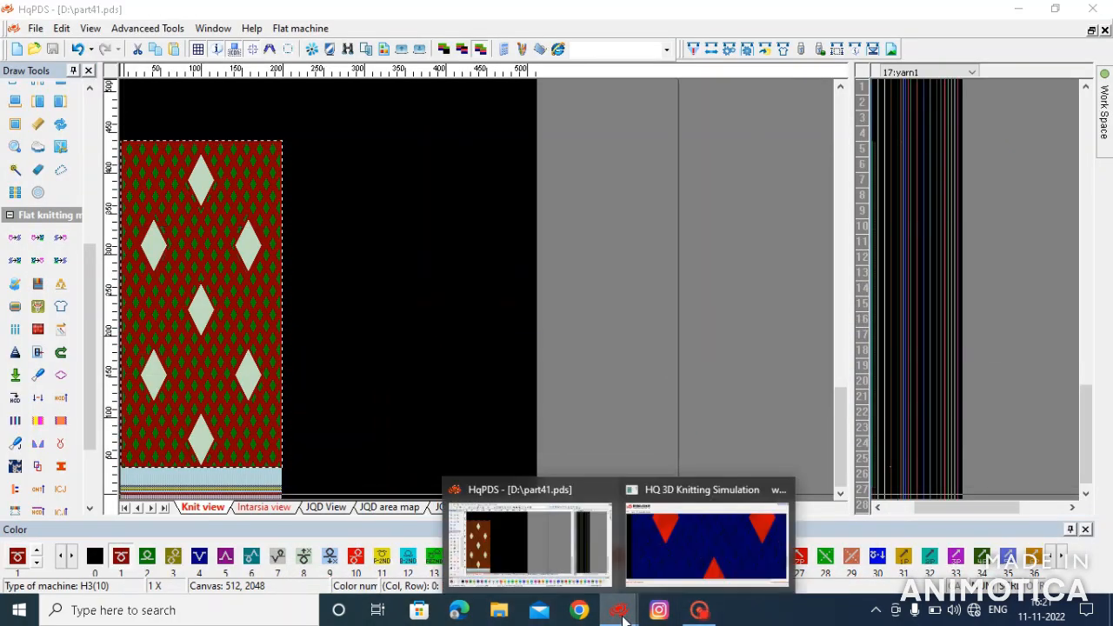
click(699, 566)
- Check the lower front of the simulation around the ribbing and compare the simulated diamonds with the knit pattern
scroll(472, 273, down, 5)
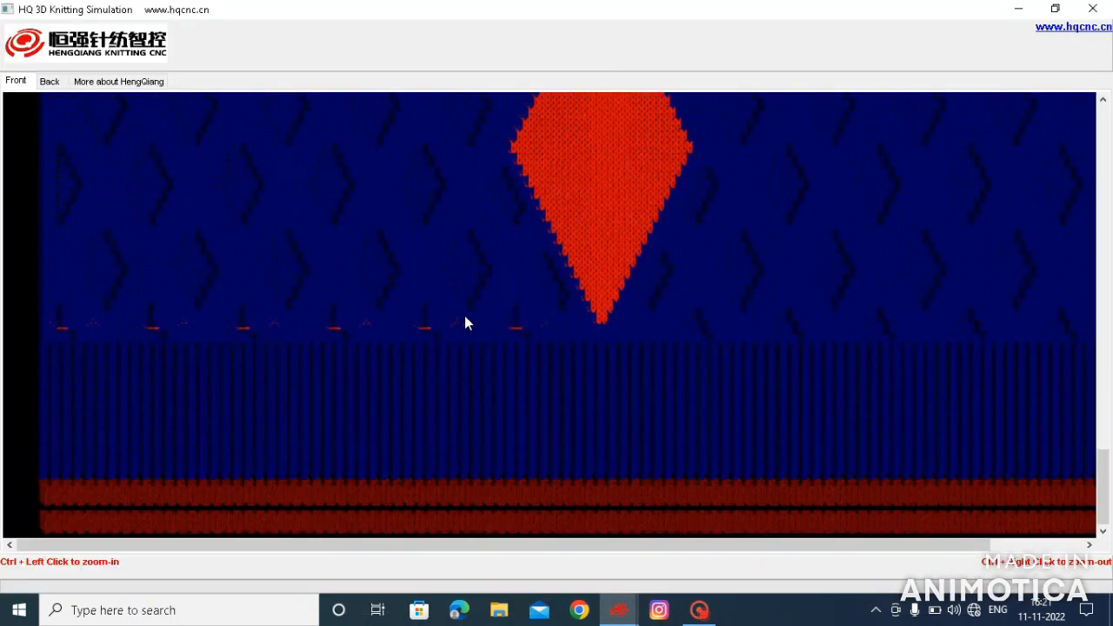
ctrl+right_click(464, 285)
ctrl+right_click(465, 286)
ctrl+right_click(465, 284)
ctrl+right_click(286, 286)
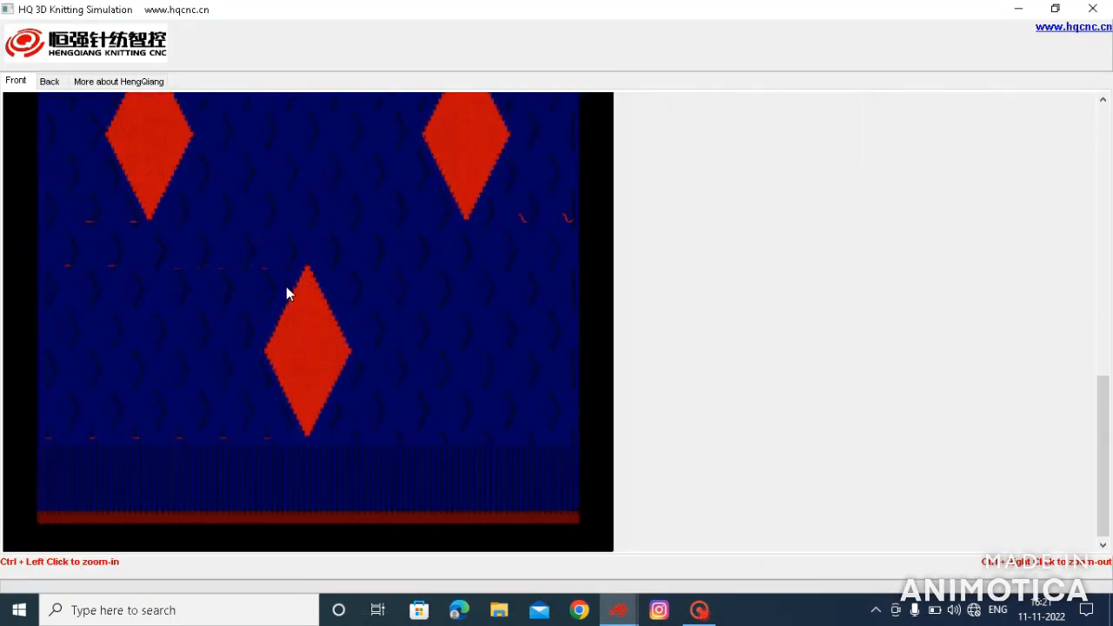
ctrl+right_click(284, 285)
ctrl+right_click(283, 285)
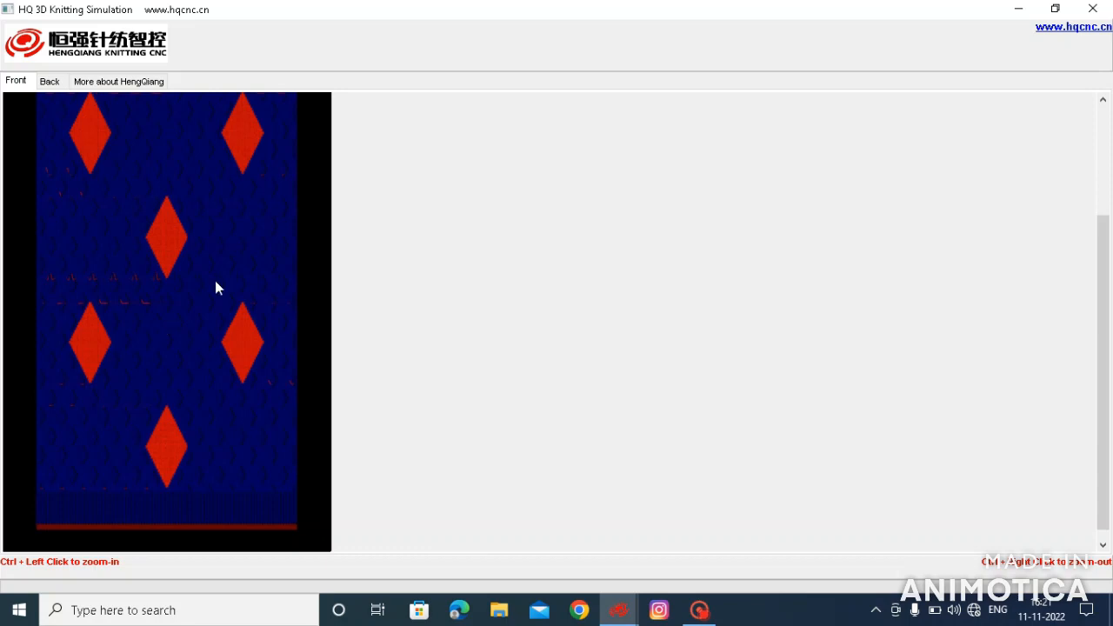
click(1066, 8)
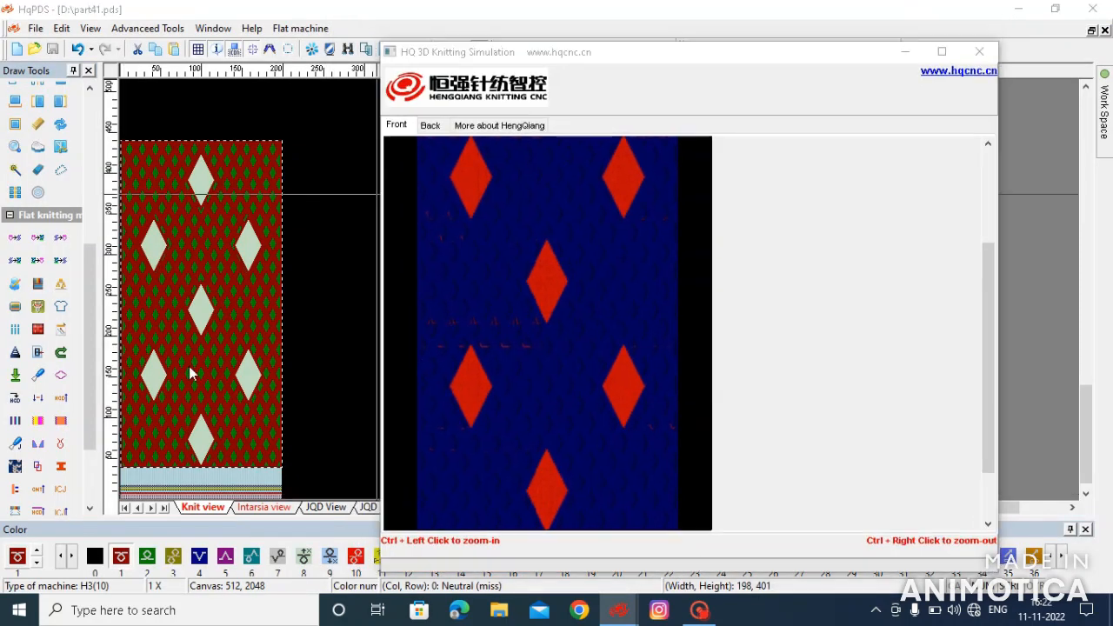
scroll(229, 395, up, 1)
scroll(229, 394, up, 1)
- Examine the back side of the simulated fabric around the intarsia diamonds
click(429, 130)
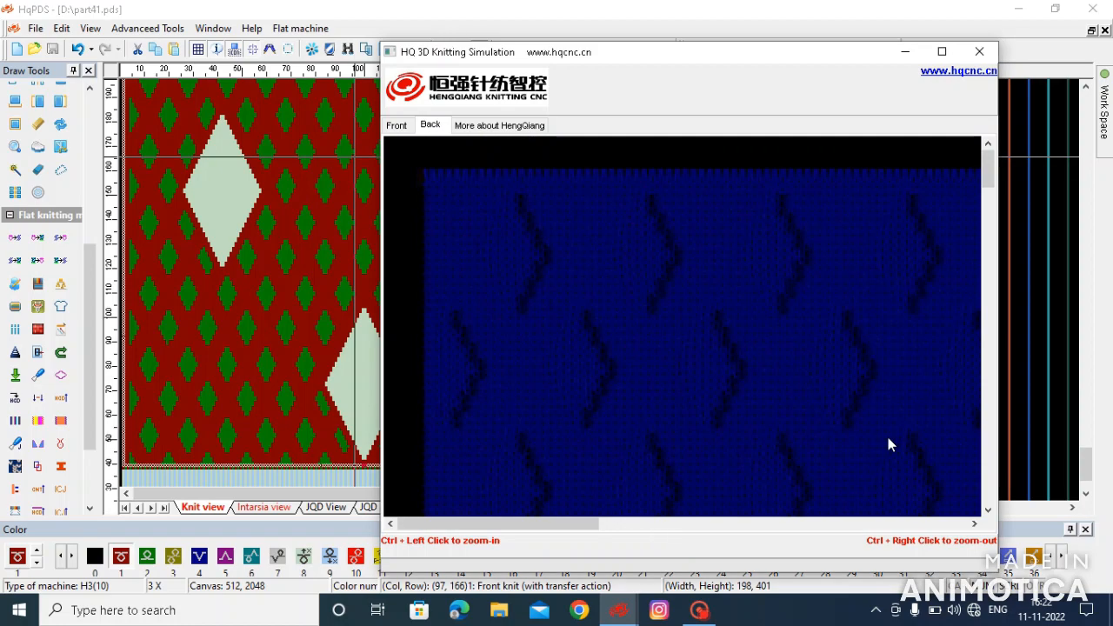
click(942, 51)
scroll(579, 372, down, 2)
ctrl+right_click(637, 367)
ctrl+right_click(636, 367)
ctrl+right_click(635, 366)
ctrl+right_click(634, 367)
ctrl+right_click(633, 367)
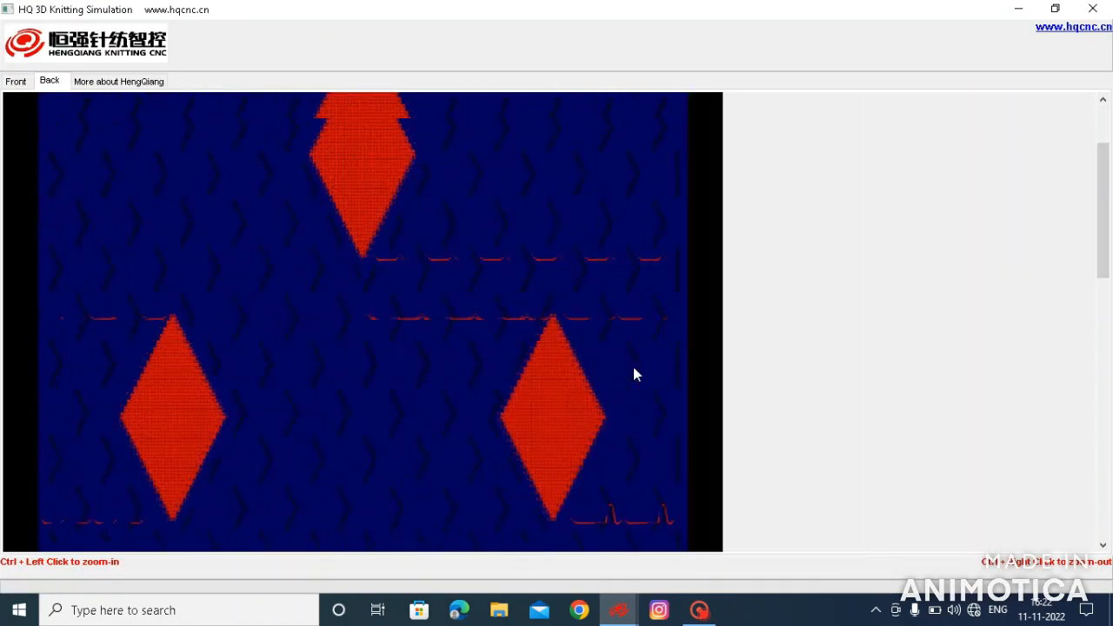
- Inspect the back side of the simulation down to the ribbing, including close-ups of the red yarn floats beside the diamond tips
ctrl+right_click(633, 367)
scroll(400, 441, down, 4)
scroll(399, 443, down, 5)
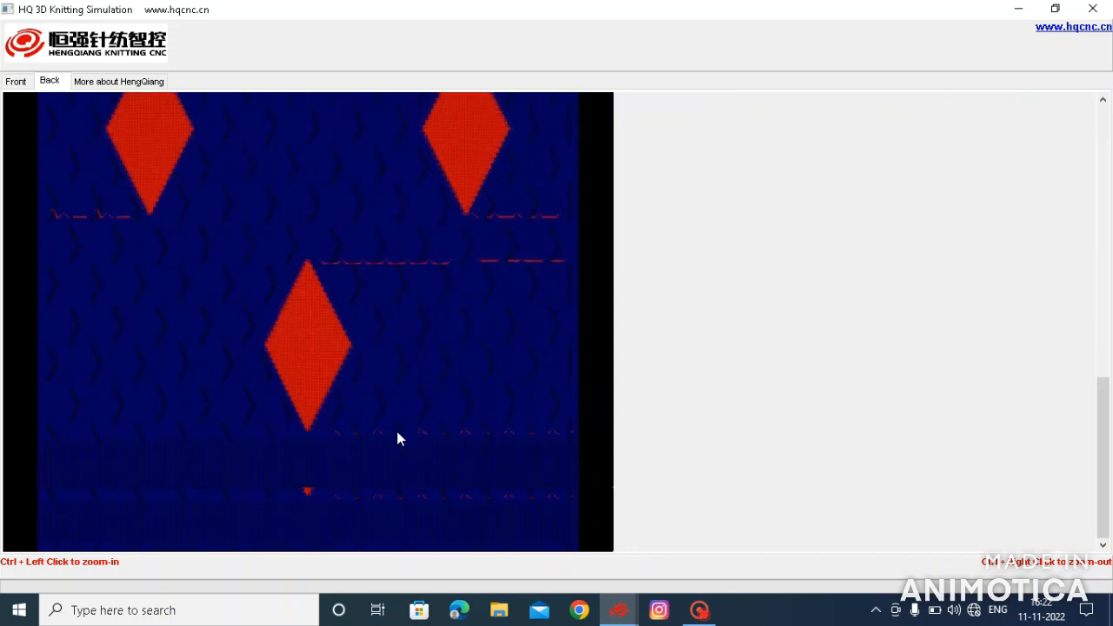
scroll(397, 439, up, 4)
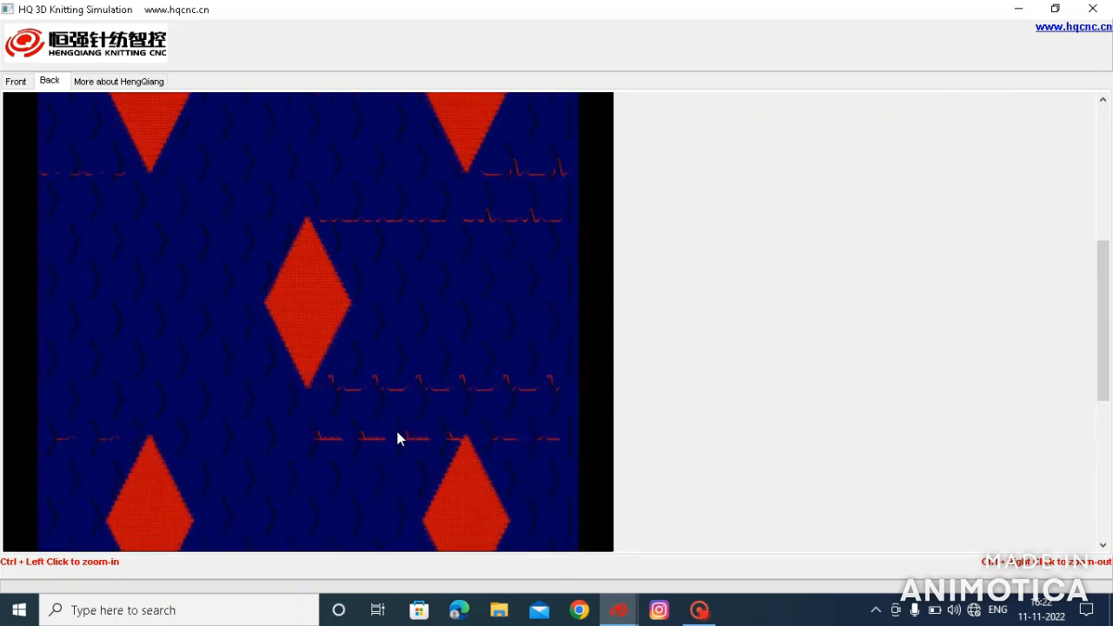
ctrl+click(383, 442)
ctrl+click(384, 442)
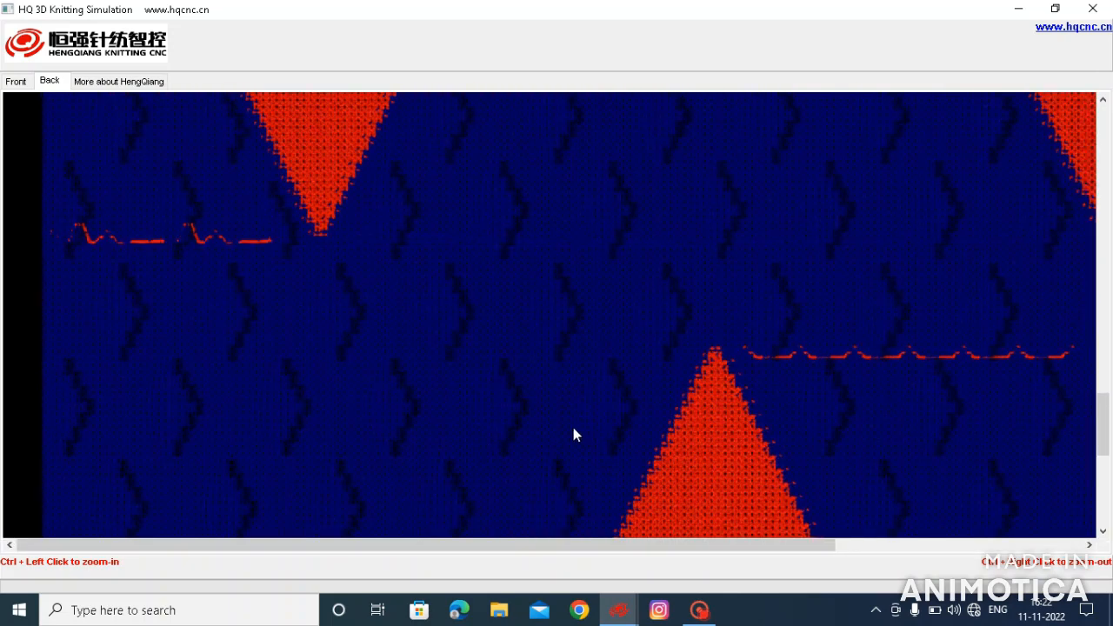
scroll(573, 427, up, 3)
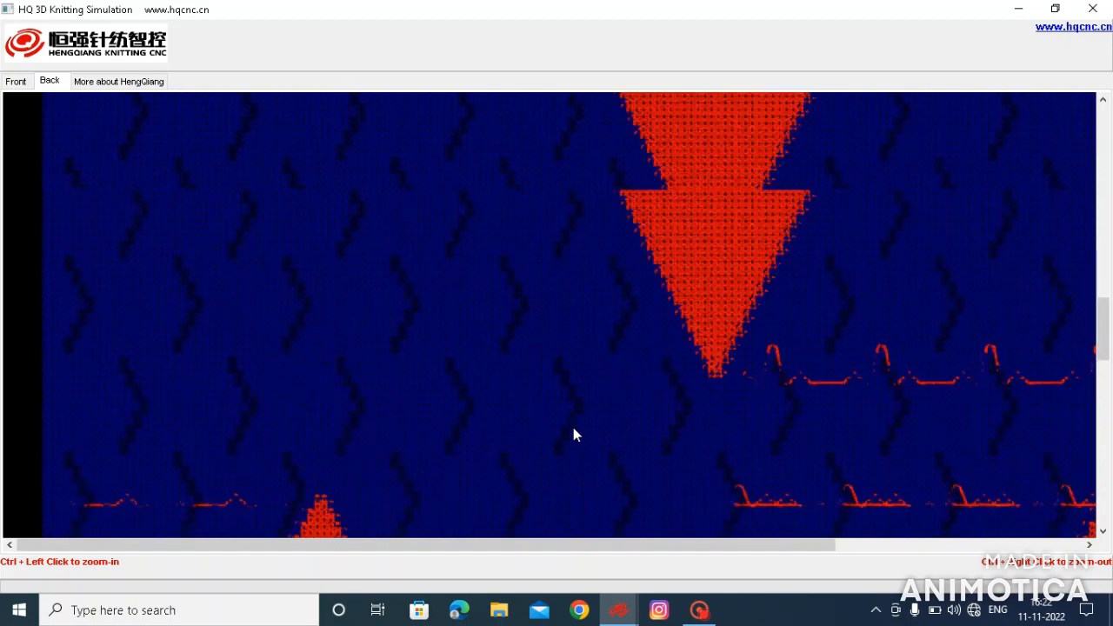
scroll(573, 434, up, 4)
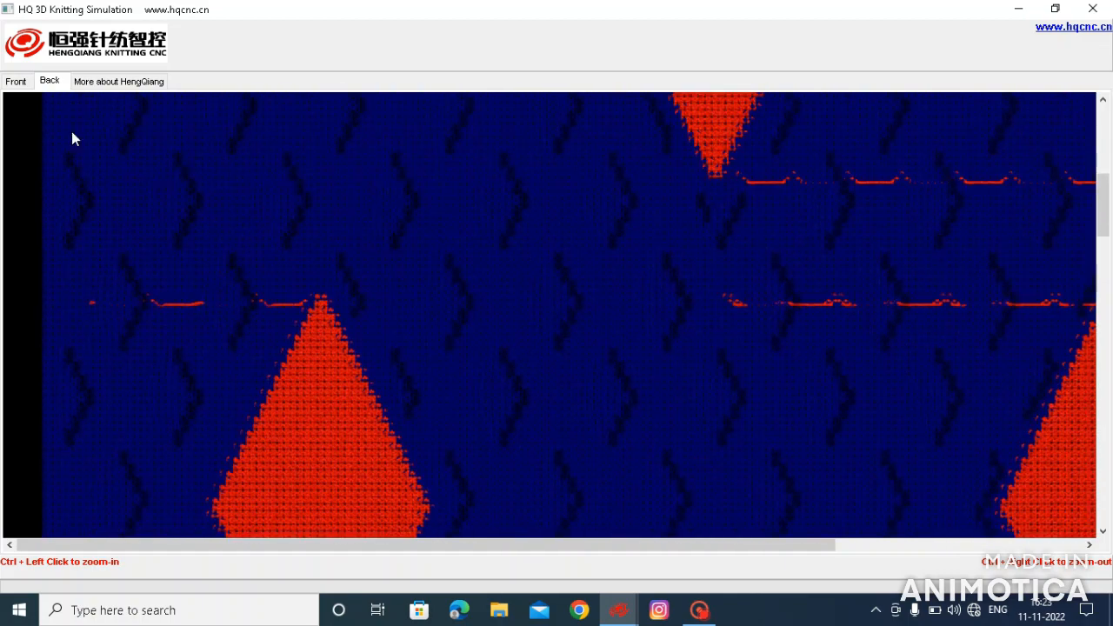
- Recheck the front side of the simulation close up, from the ribbing upward past the lower intarsia diamonds, and close the simulation
click(17, 82)
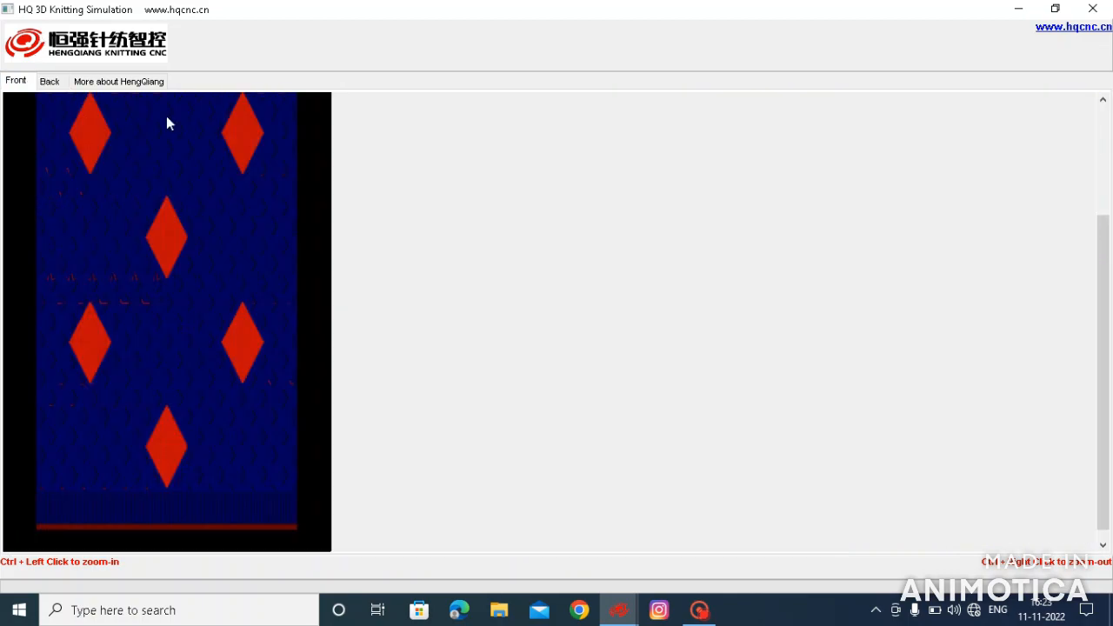
ctrl+click(169, 391)
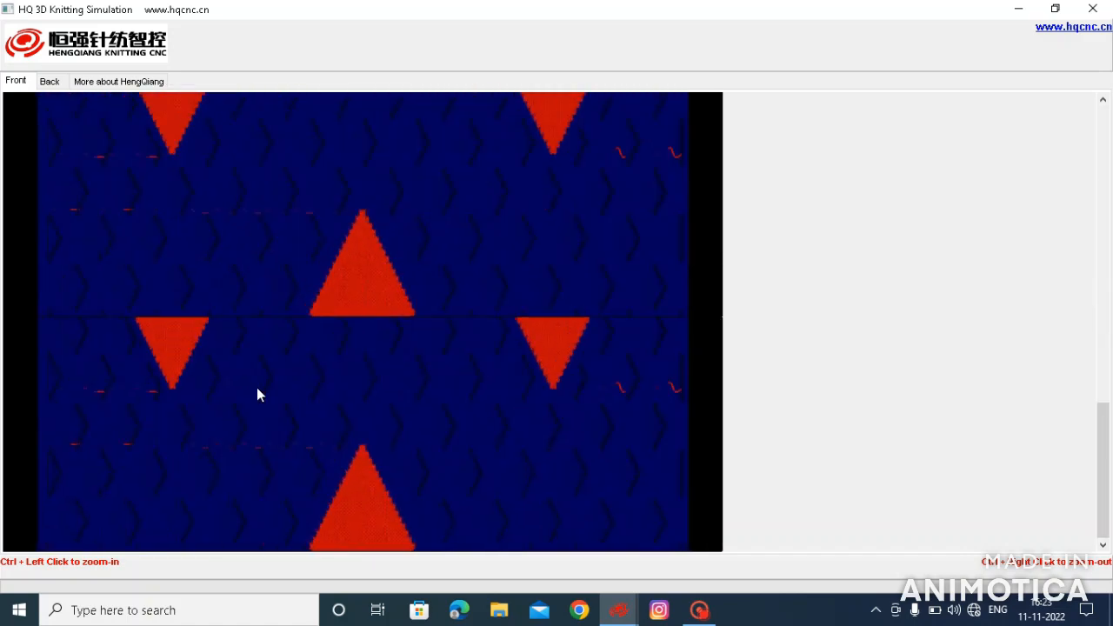
ctrl+click(258, 390)
scroll(777, 378, up, 10)
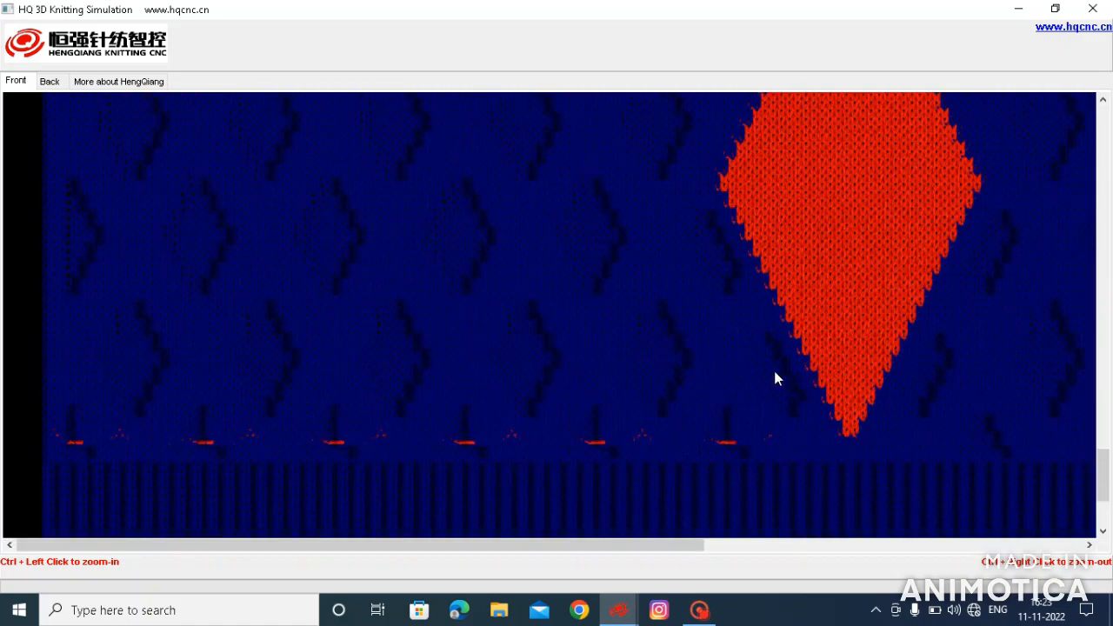
scroll(776, 377, up, 10)
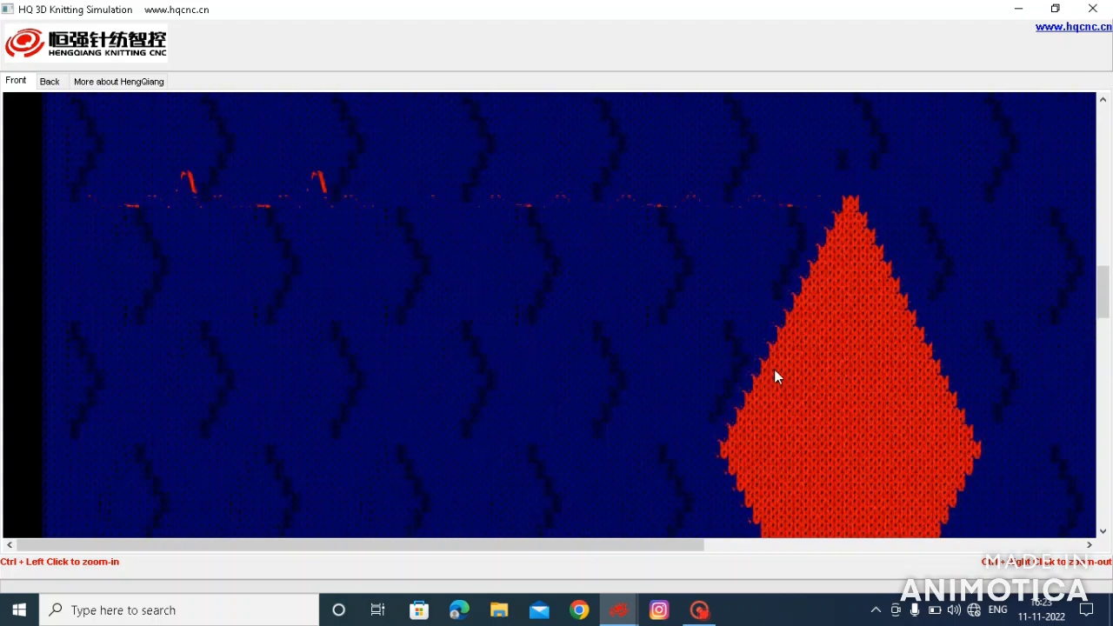
click(1092, 8)
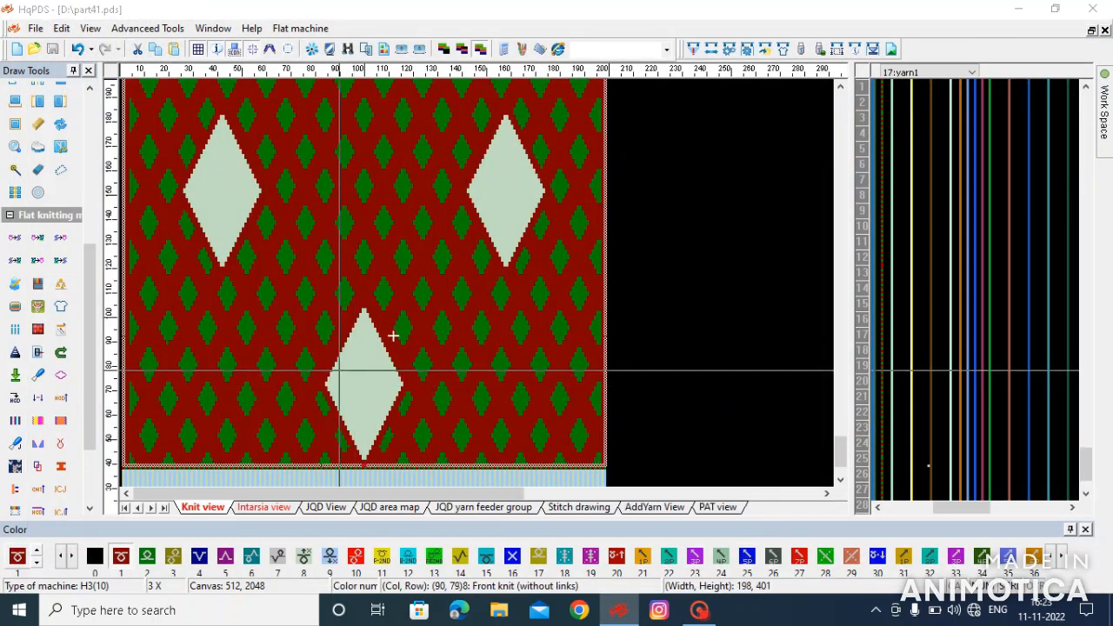
click(392, 333)
drag(678, 237, 361, 200)
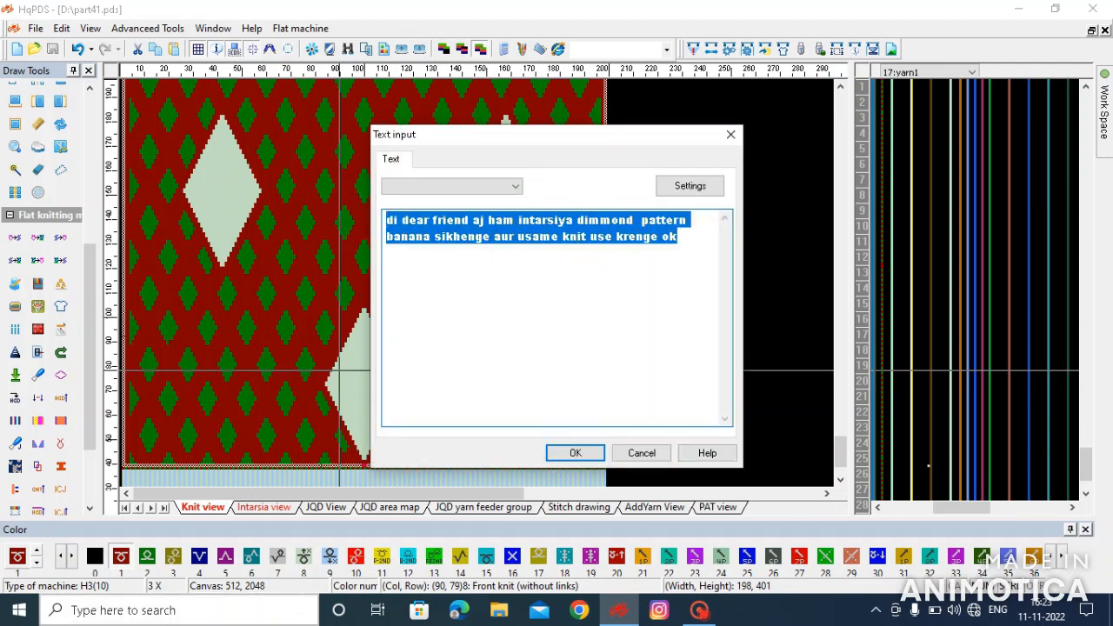
text(thanks for watching)
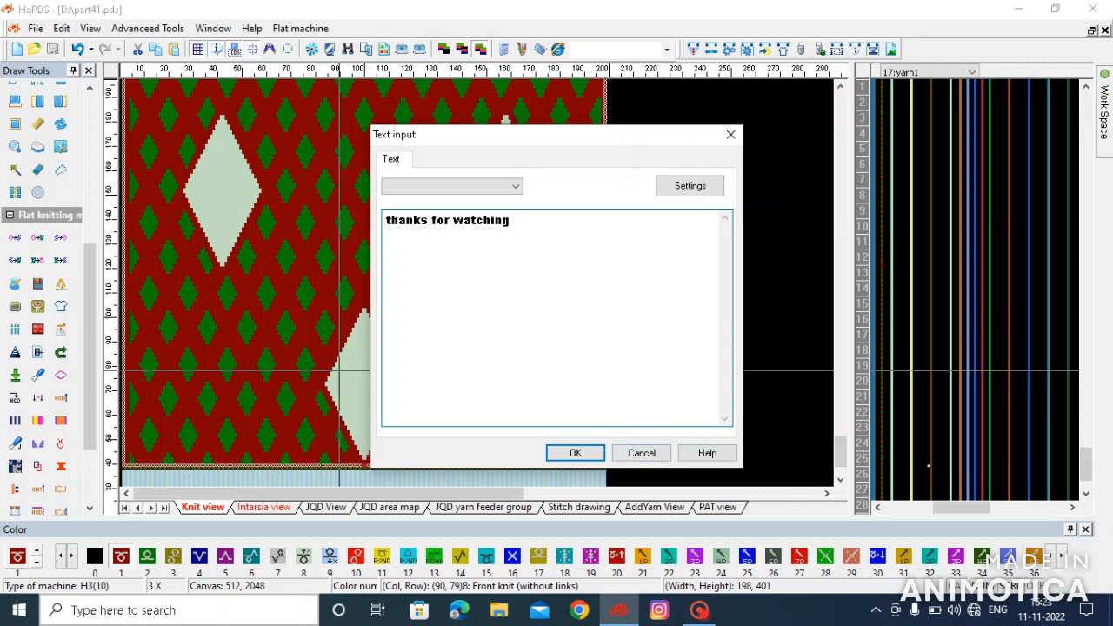
click(730, 135)
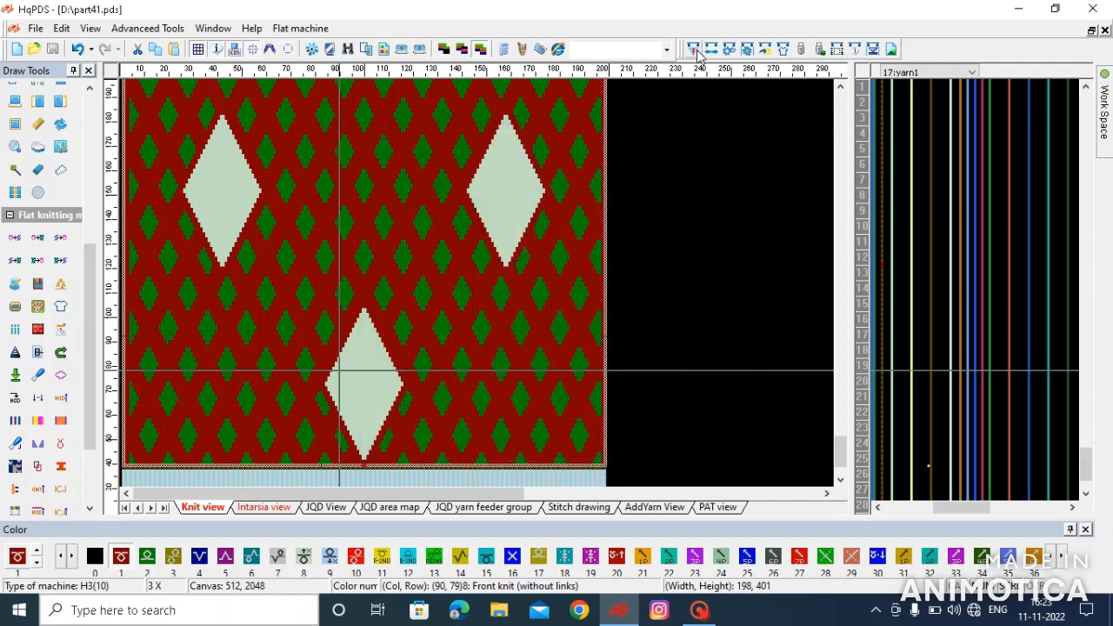
- Review the intarsia compilation options for connection, JQD connection, front tuck and back knit, and yarn feeder hold row, and compile the pattern
click(696, 50)
click(365, 133)
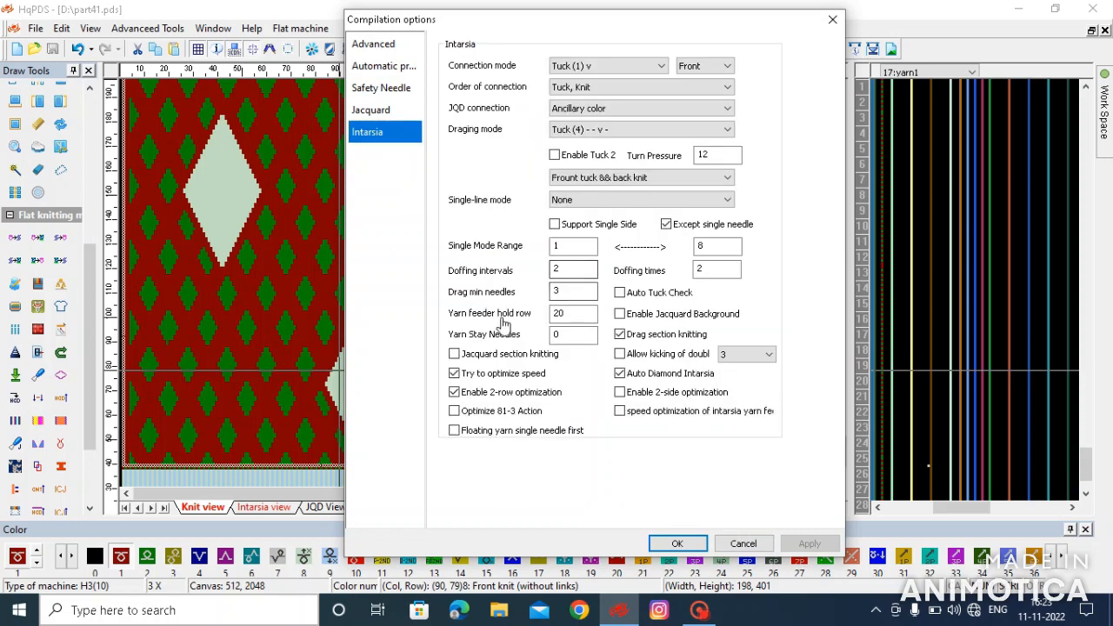
click(611, 73)
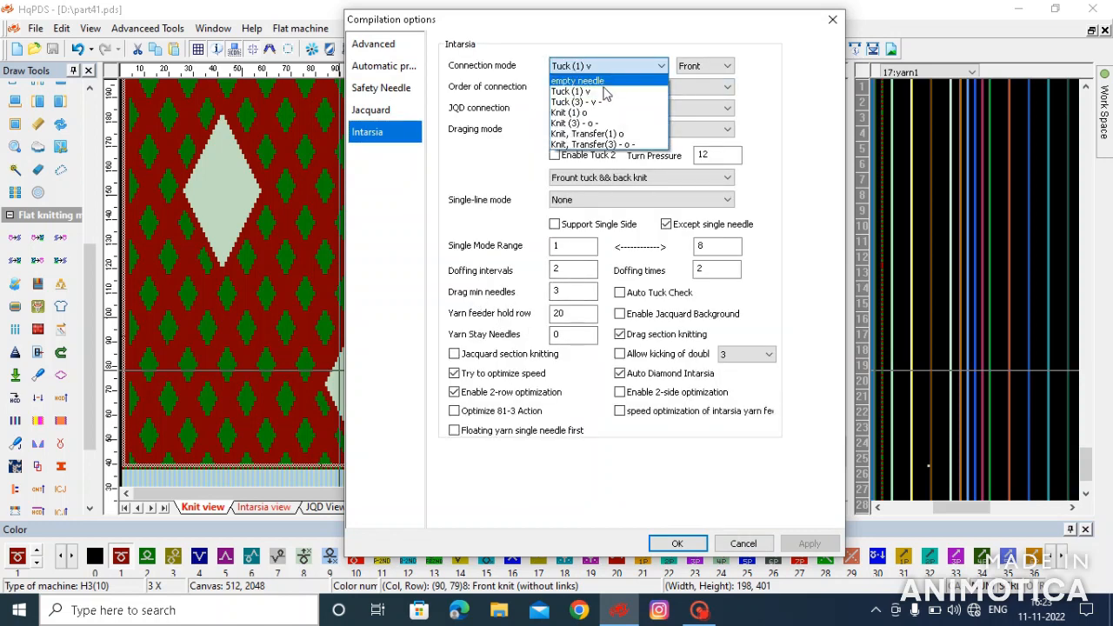
click(609, 80)
click(648, 108)
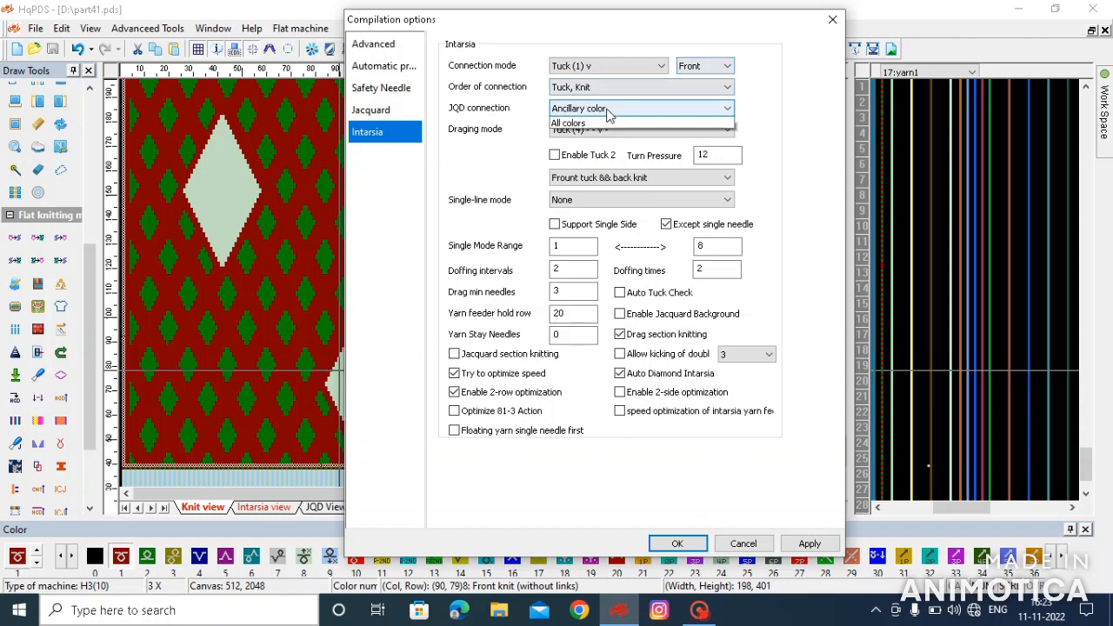
click(651, 108)
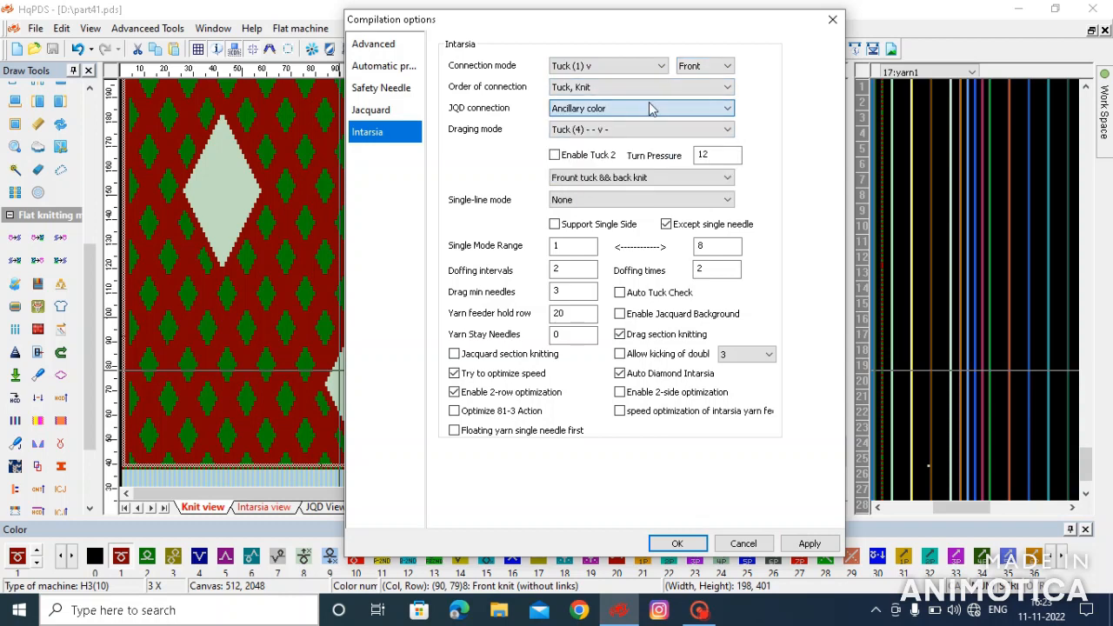
click(634, 178)
click(631, 205)
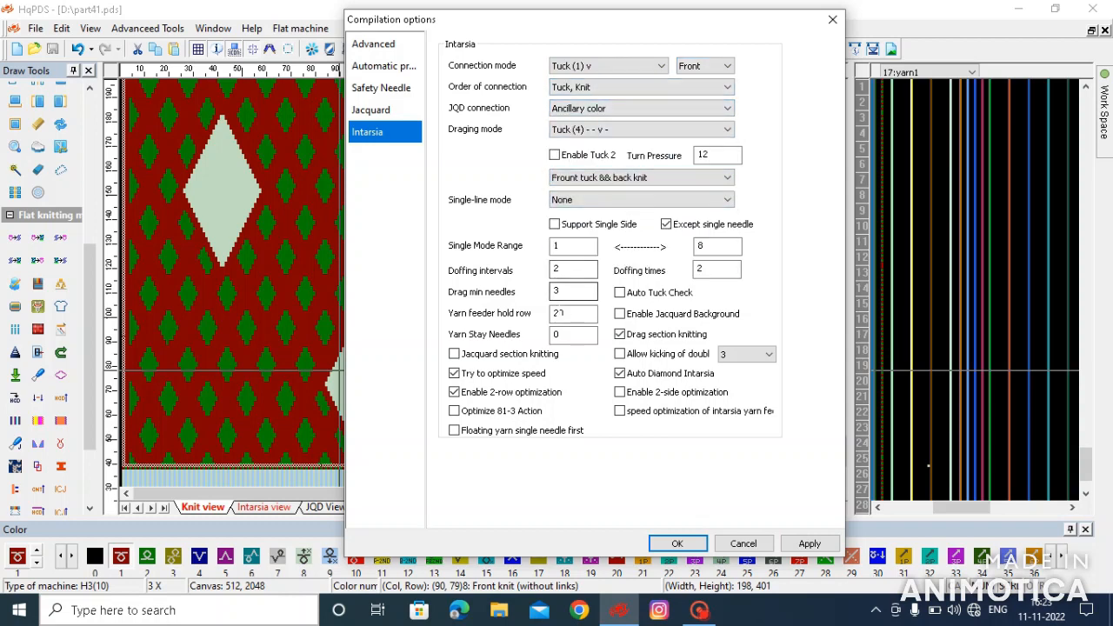
drag(570, 314, 527, 320)
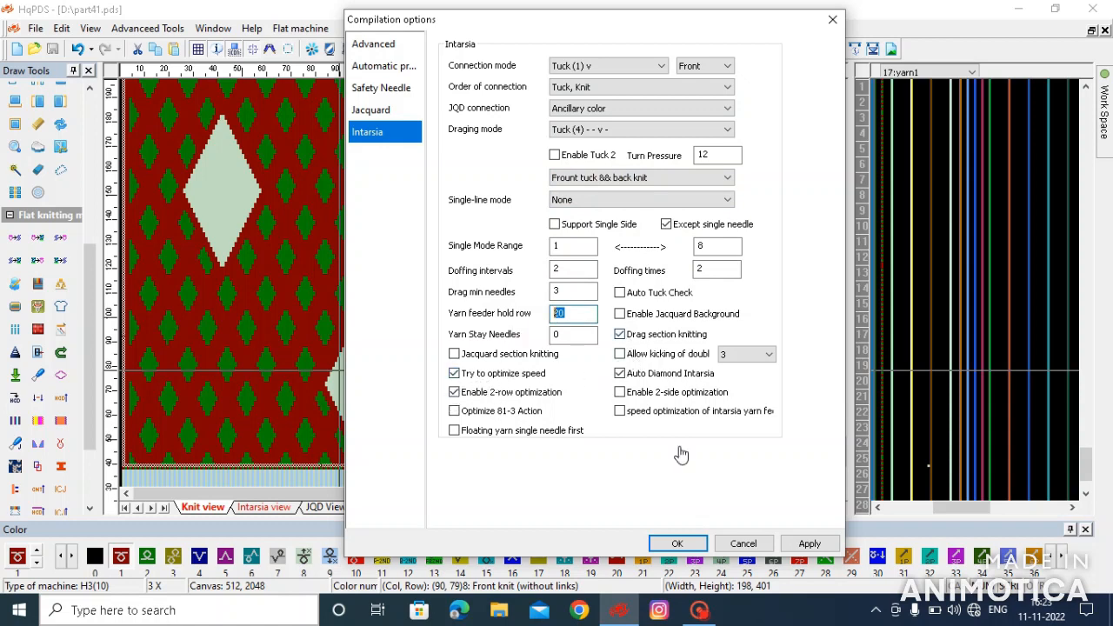
click(677, 544)
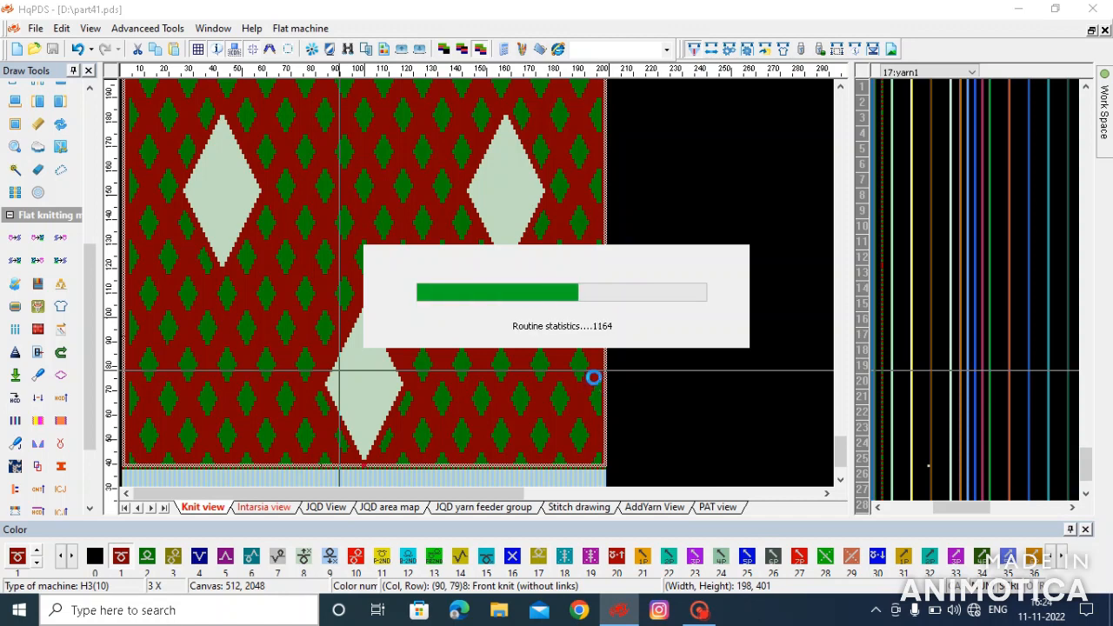
click(626, 380)
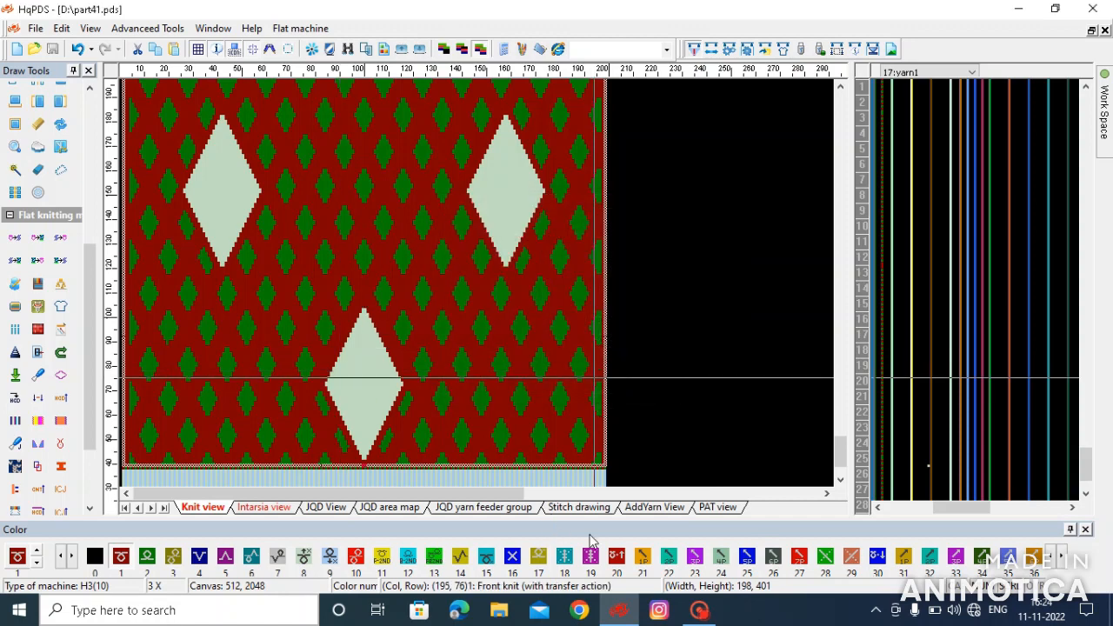
click(696, 550)
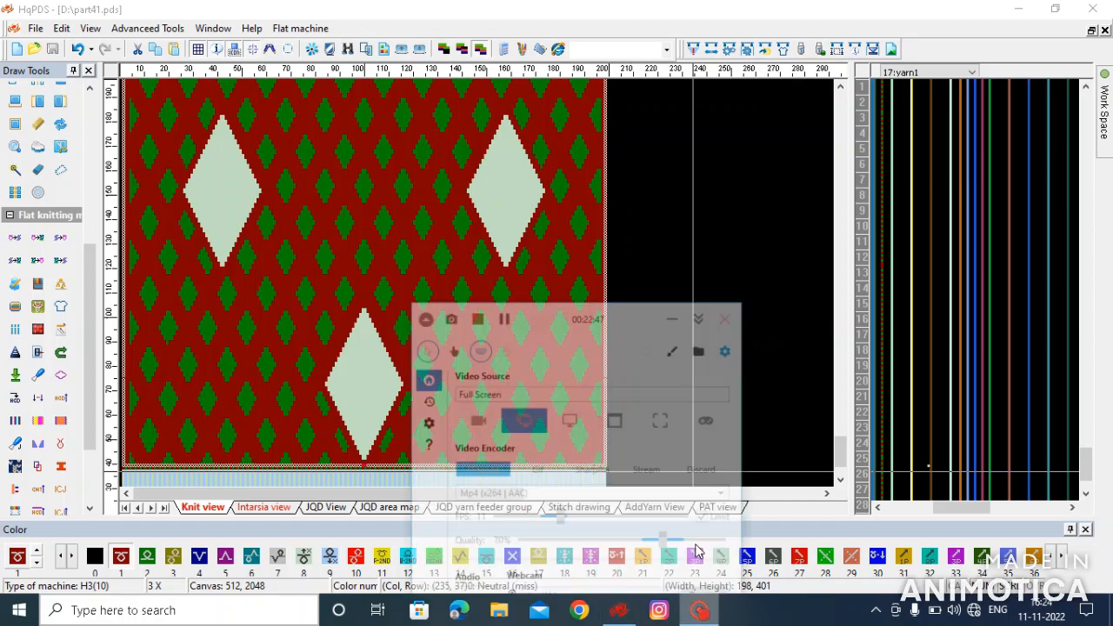